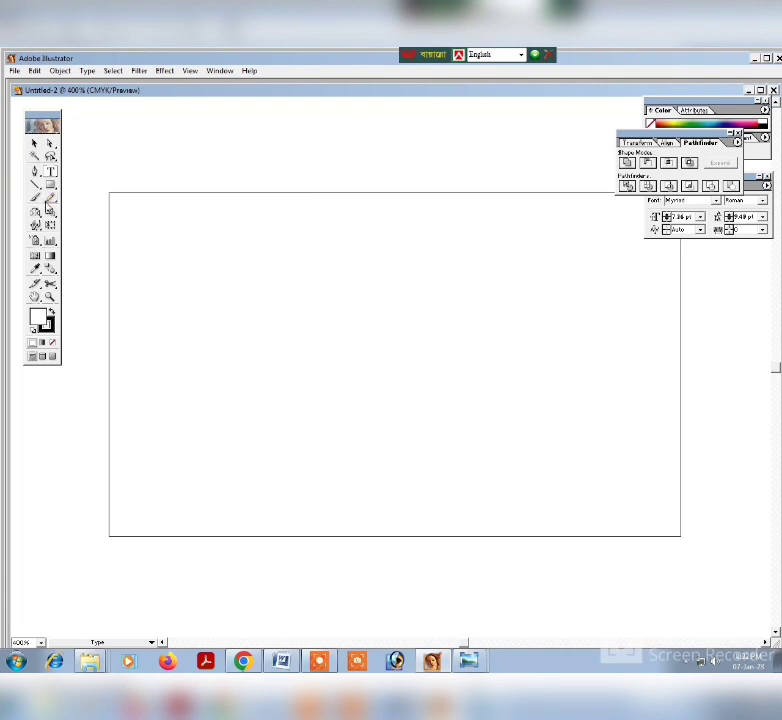
Draw a 3.25 × 1.95 in rectangle and align it exactly with the artboard edges.
left_click(340, 352)
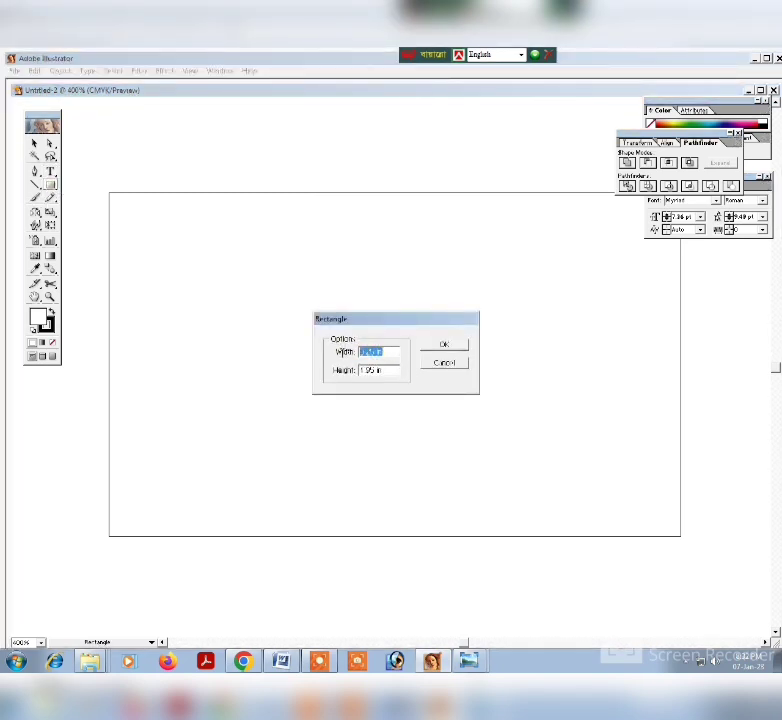
left_click_drag(372, 370, 347, 375)
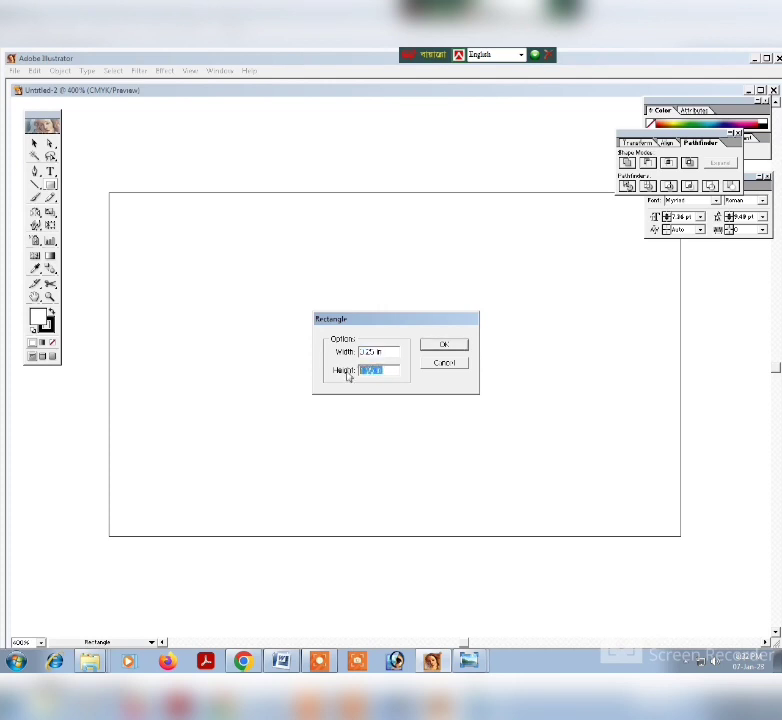
left_click(452, 347)
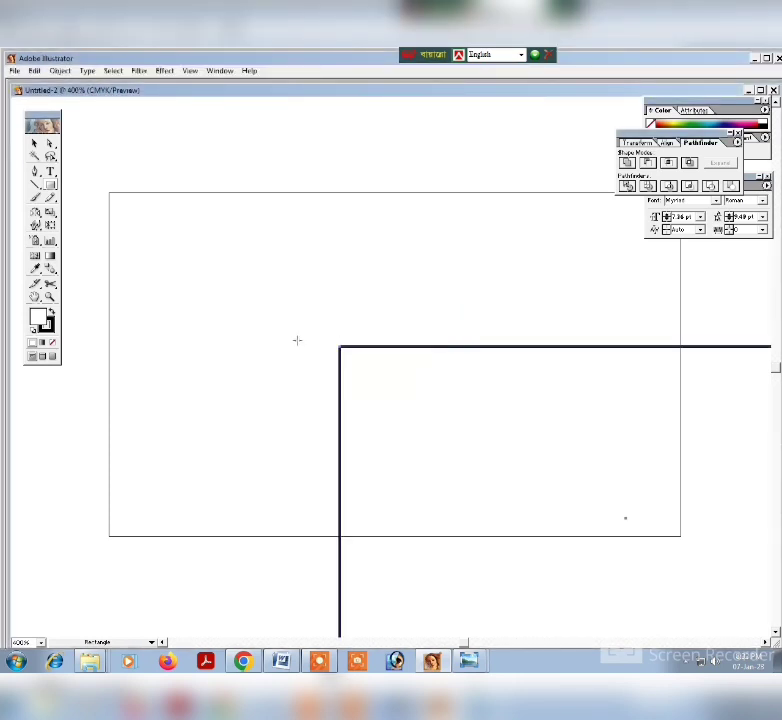
key("v")
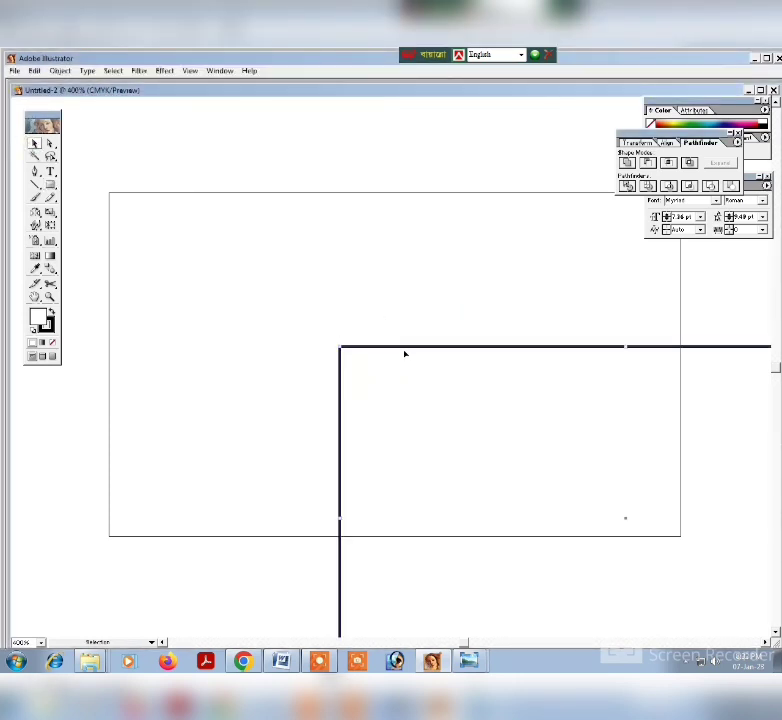
left_click_drag(405, 348, 175, 193)
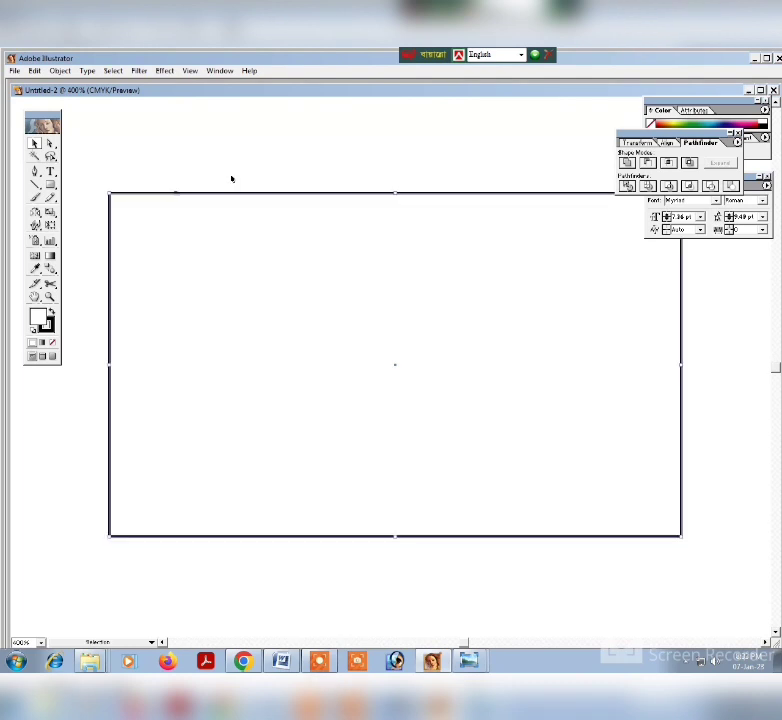
Offset the rectangle's path inward by -0.125 in with mitered joins and a miter limit of 4.
left_click(60, 71)
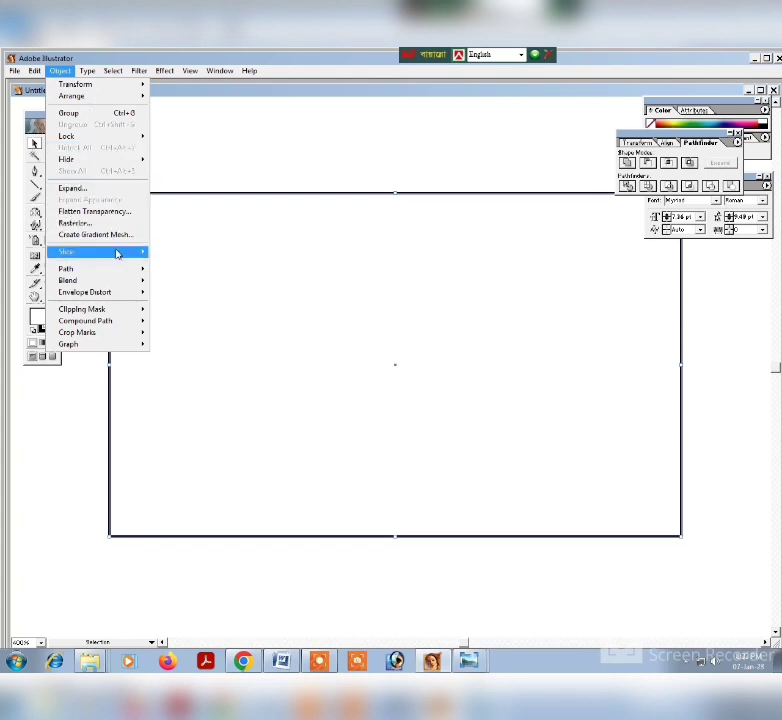
mouse_move(122, 270)
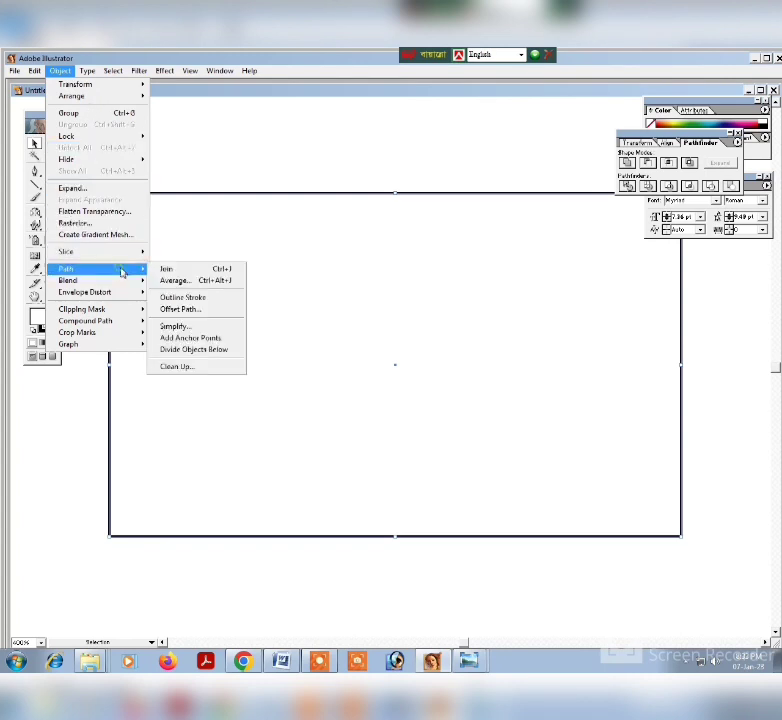
left_click(188, 309)
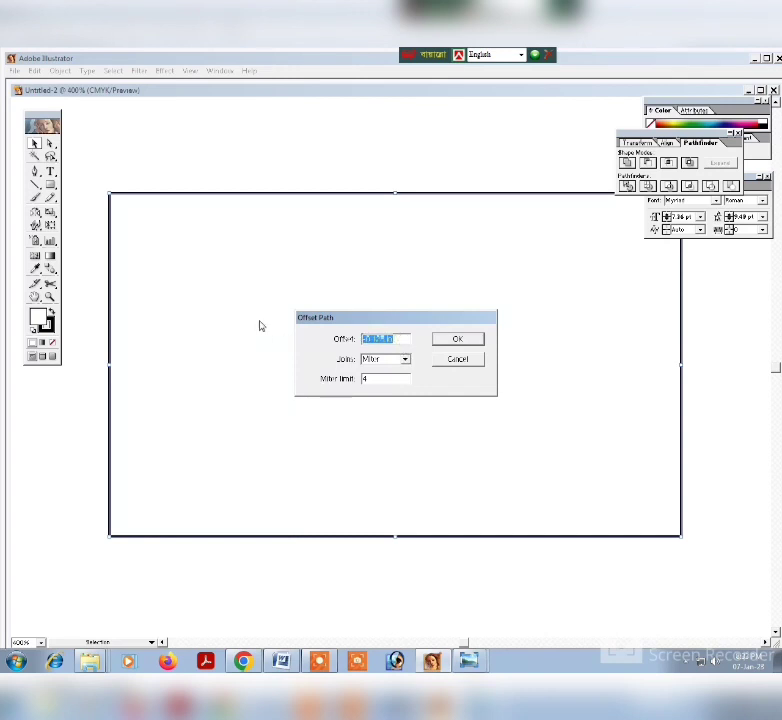
type("-0.125")
key("Return")
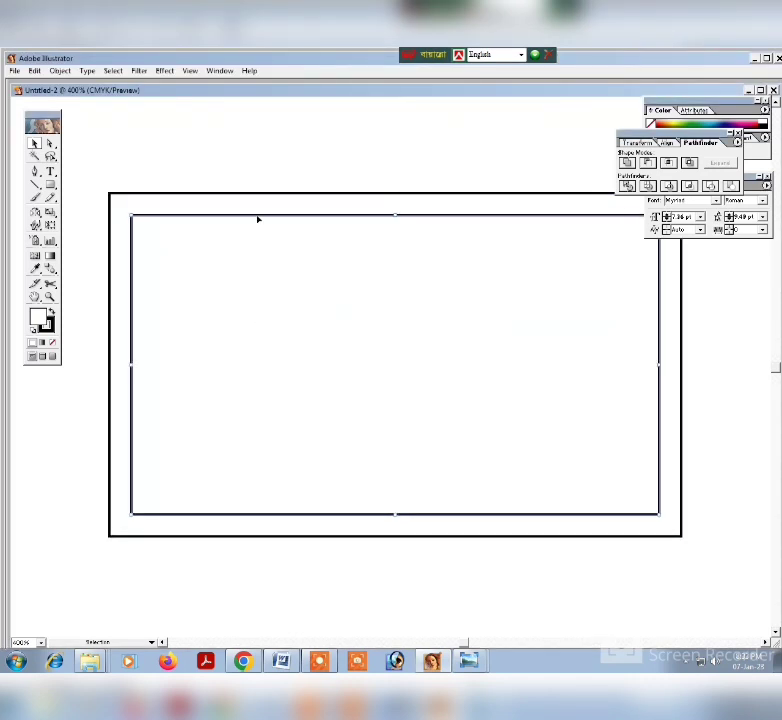
Convert the inner offset rectangle into guides and lock the outer rectangle.
right_click(257, 217)
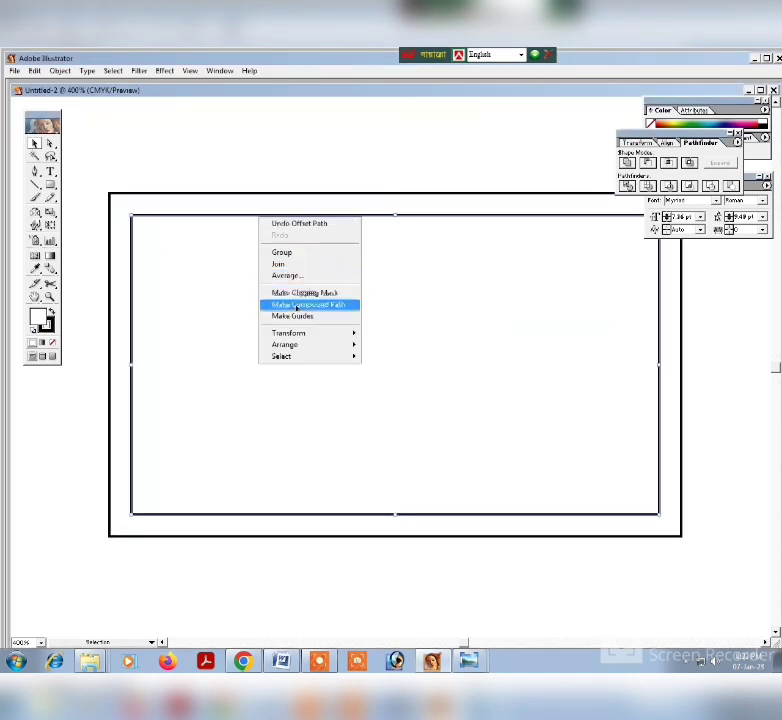
left_click(299, 316)
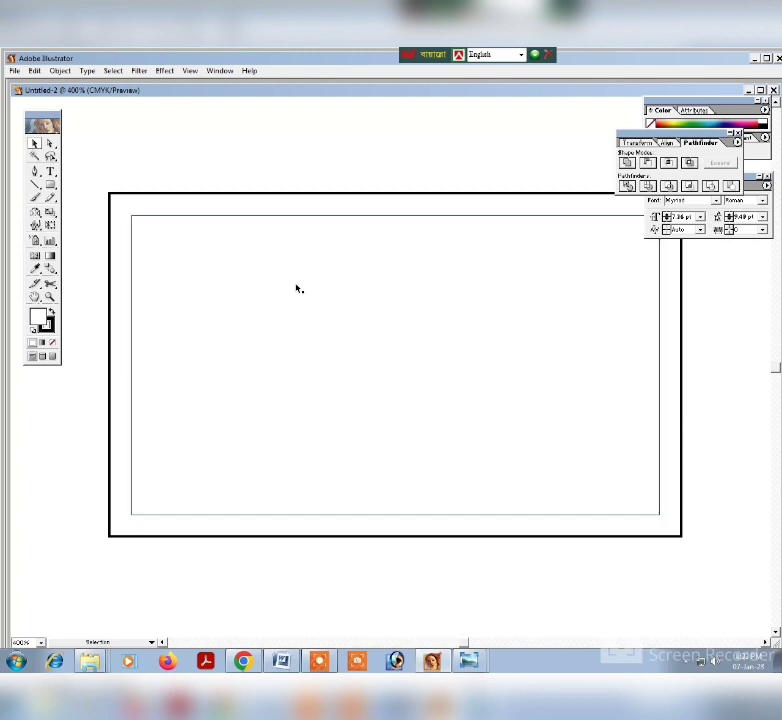
left_click(268, 194)
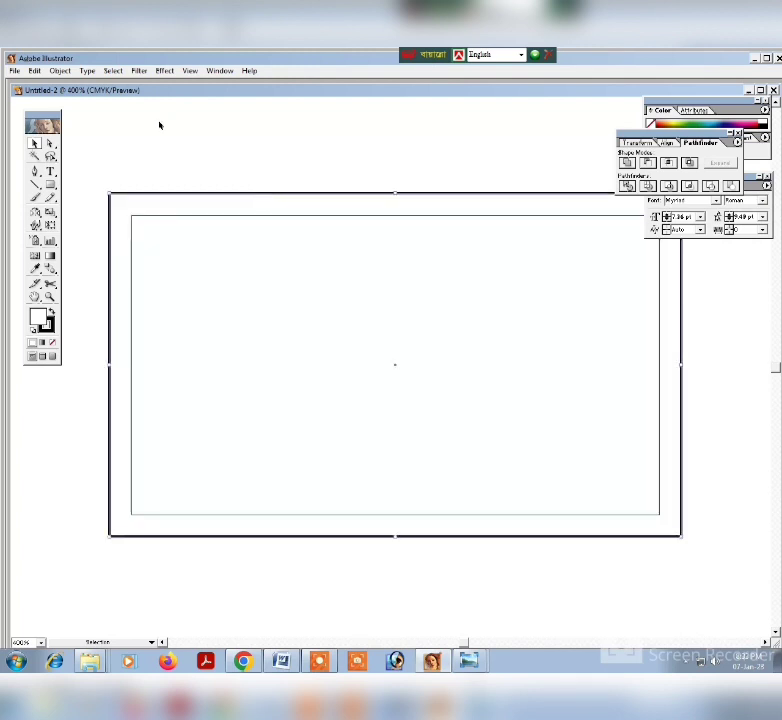
left_click(59, 72)
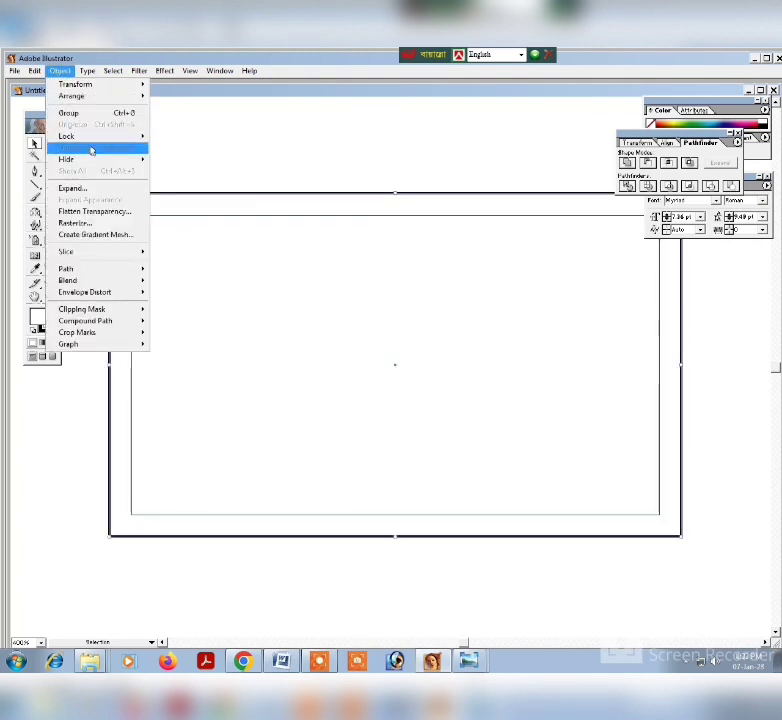
mouse_move(95, 138)
left_click(215, 136)
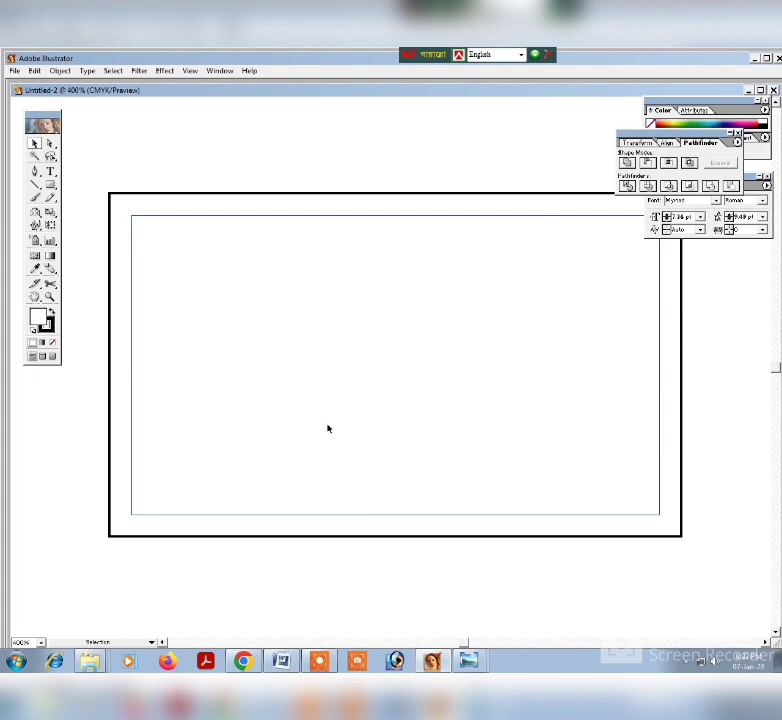
Copy the company name and address block from the Word document and paste it as text onto the card in Illustrator.
left_click(280, 662)
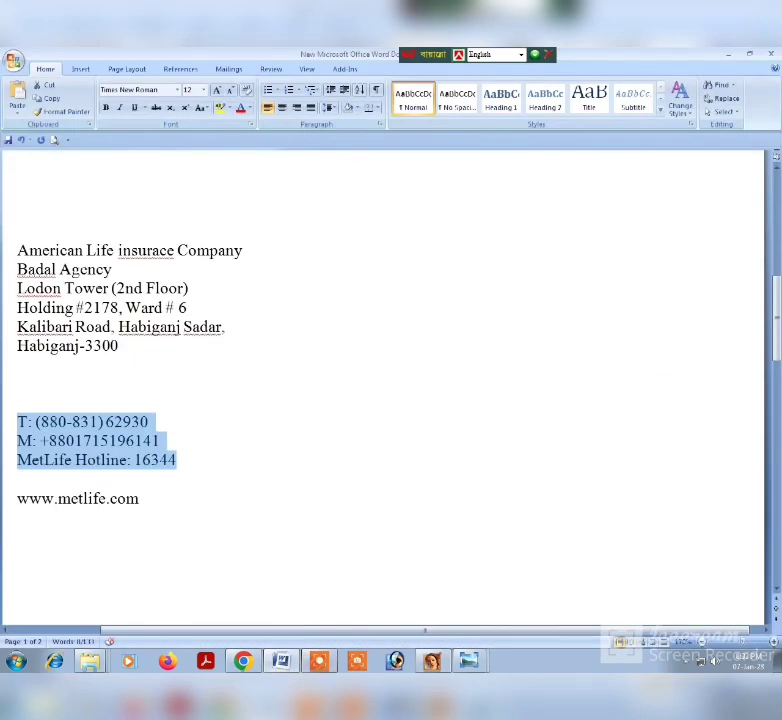
left_click_drag(19, 248, 88, 344)
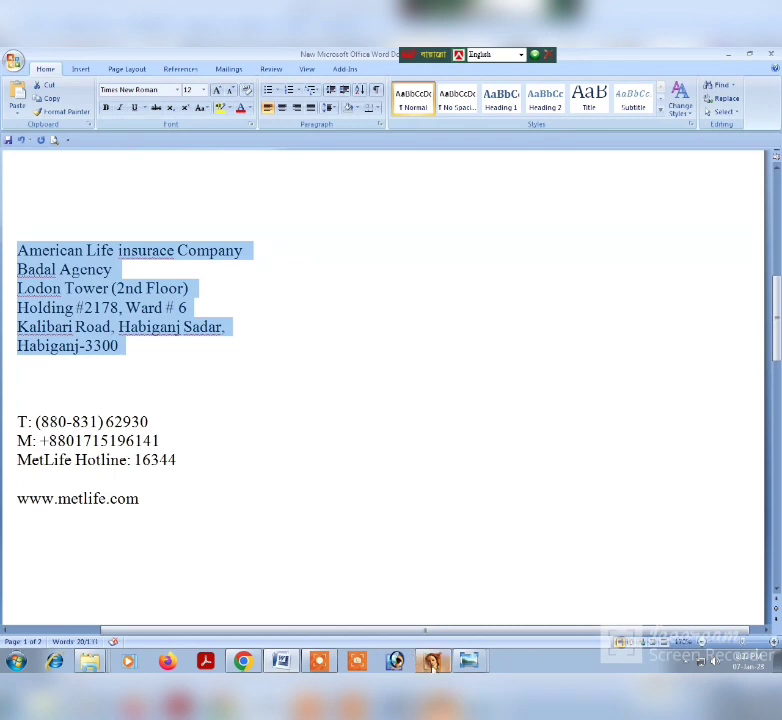
left_click(430, 660)
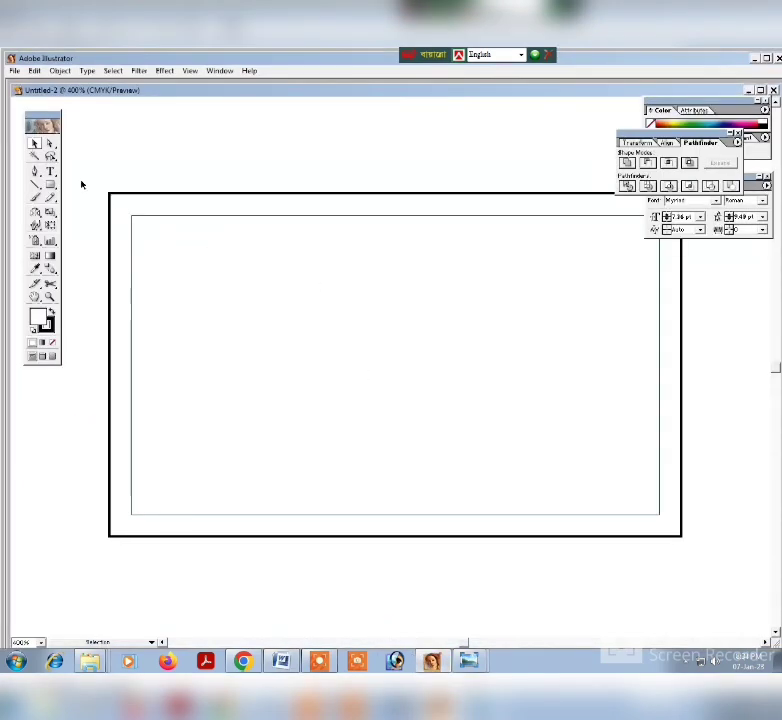
left_click(51, 171)
left_click(335, 262)
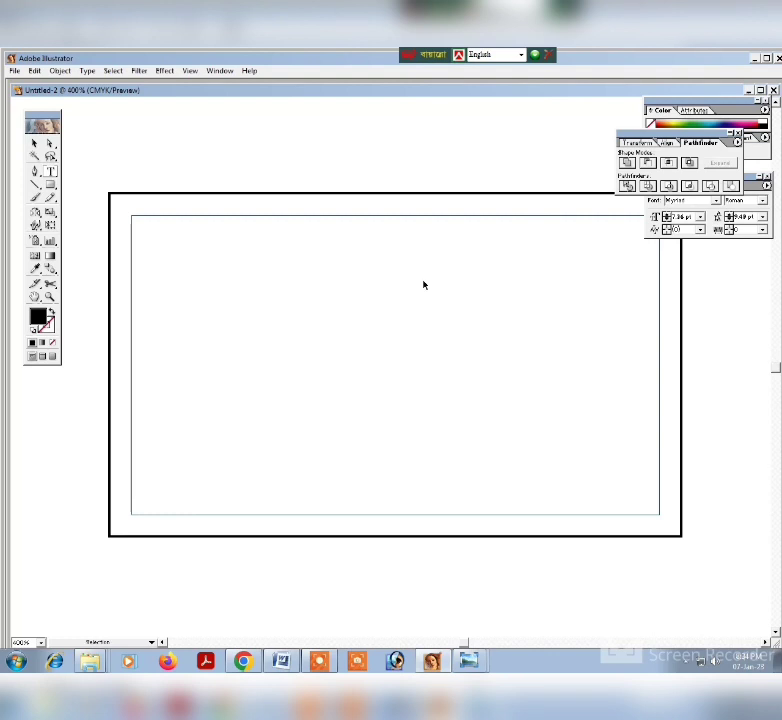
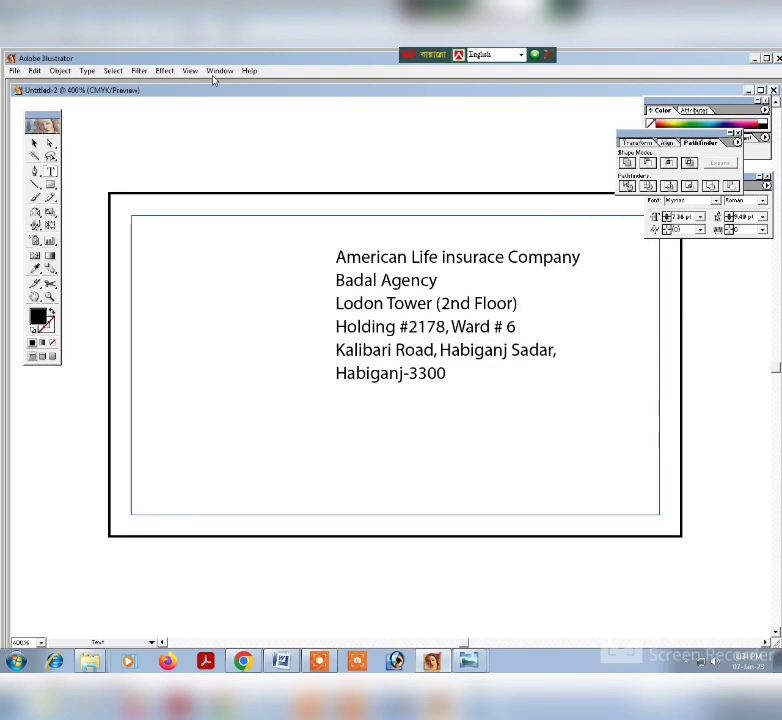
Move the address text into the upper-right corner of the guide frame, closing the Character and Pathfinder palettes that cover it.
left_click(34, 144)
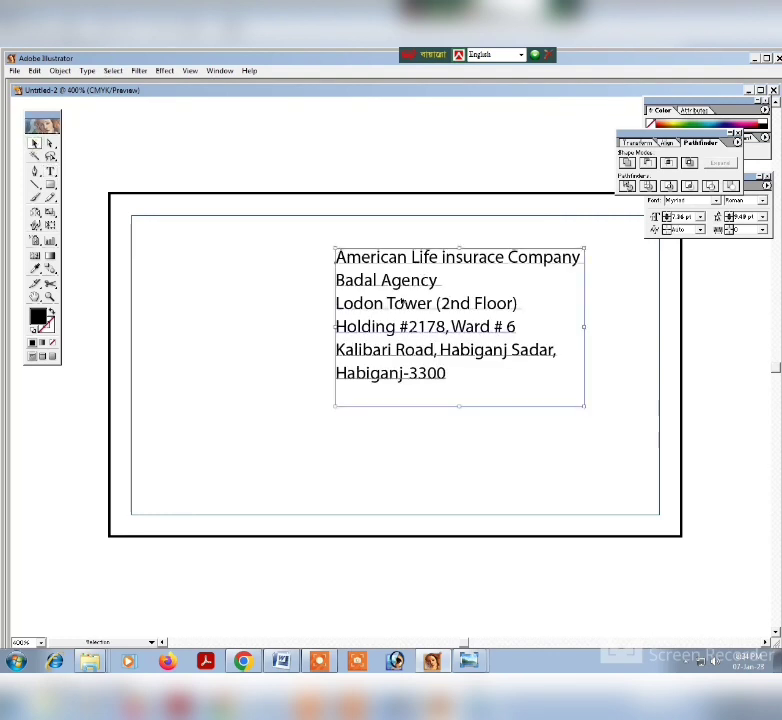
left_click_drag(433, 312, 512, 271)
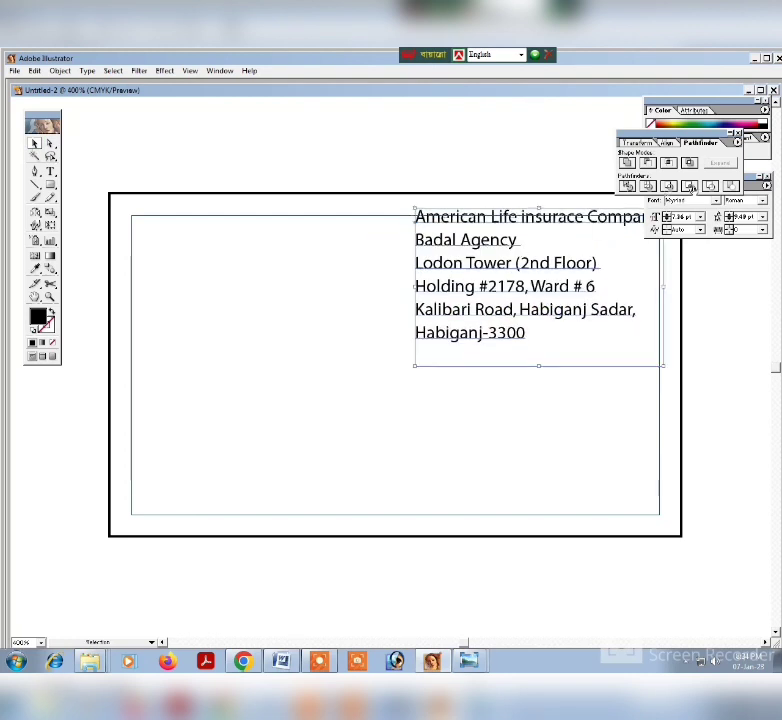
left_click(767, 177)
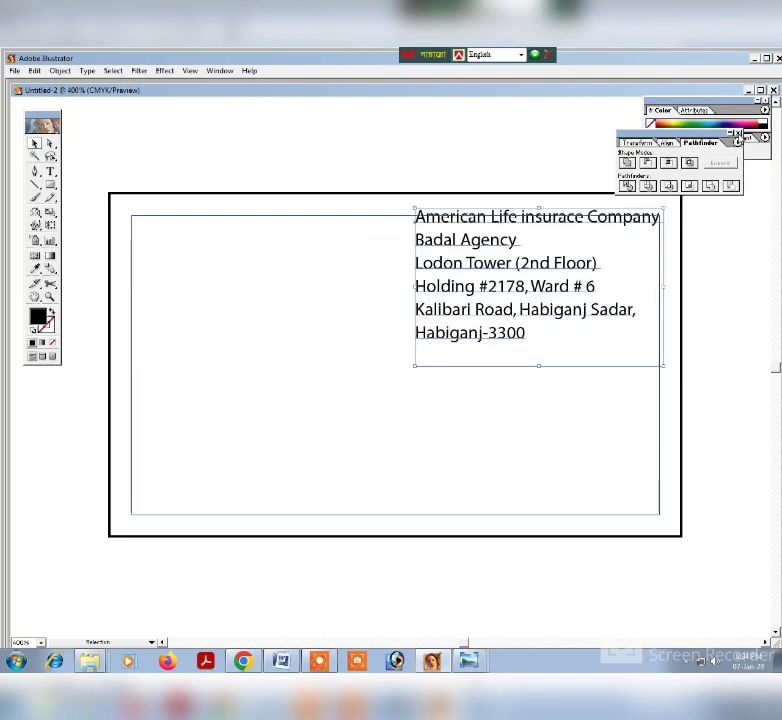
left_click(738, 133)
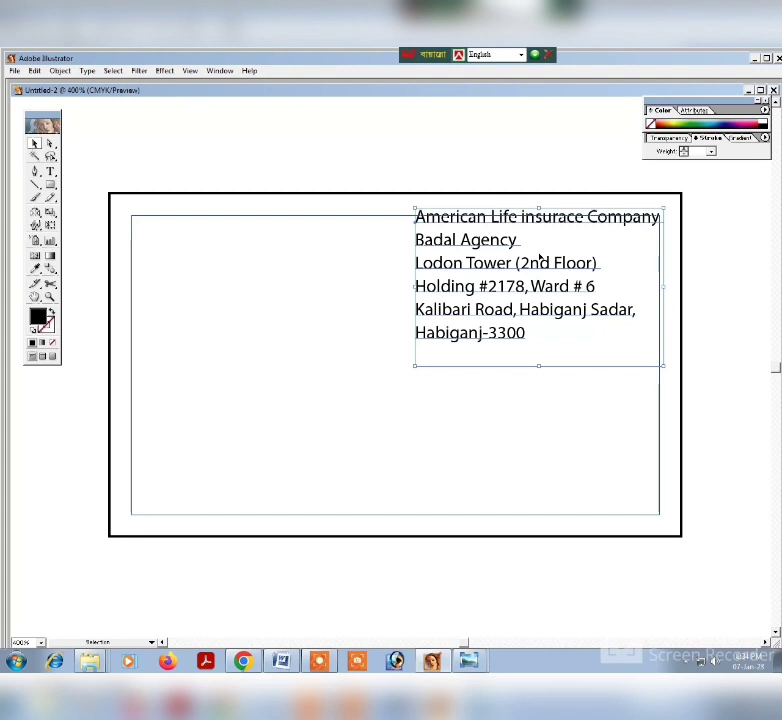
key("Down")
key("Down")
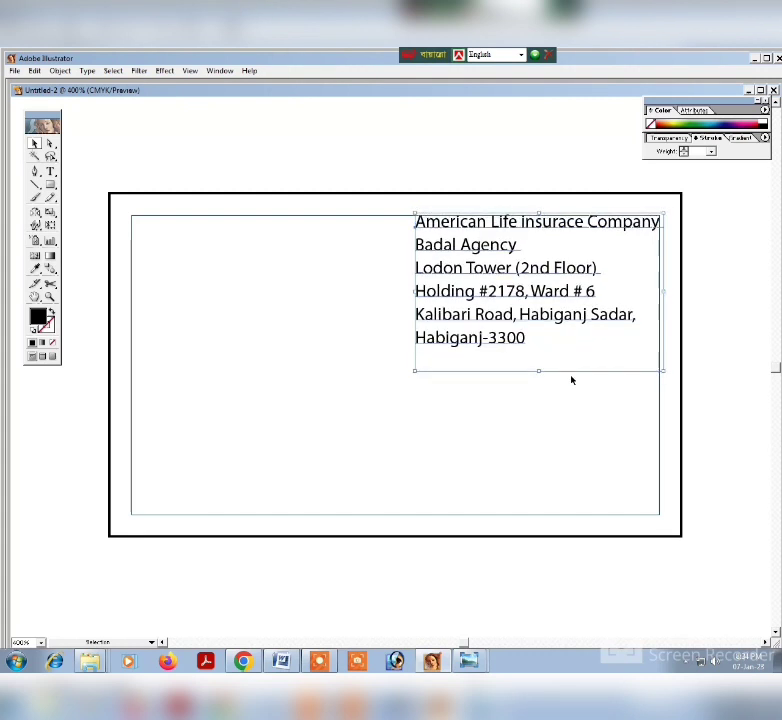
left_click(551, 432)
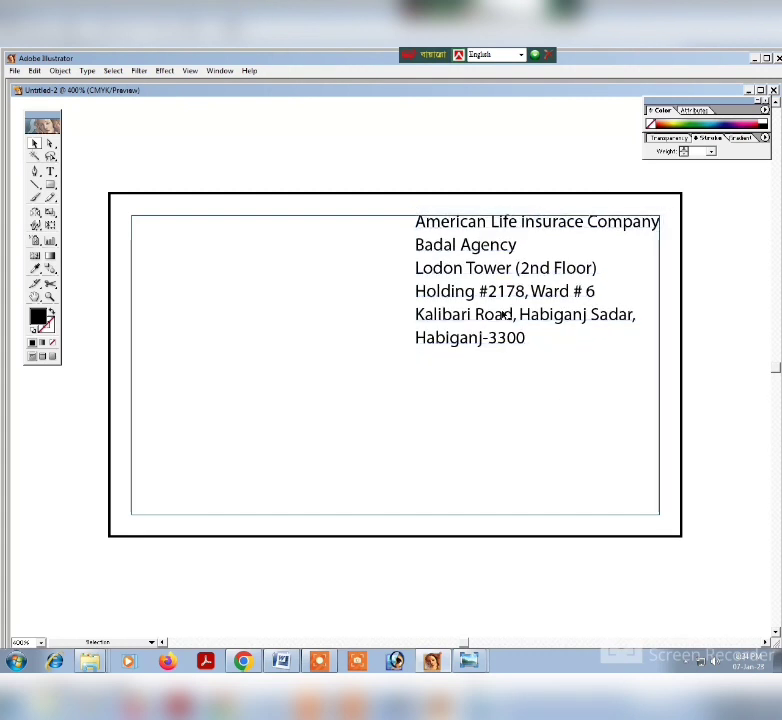
Show the Character palette clear of the card and scale the address text down to about 7.07 pt to fit the guides.
left_click(528, 255)
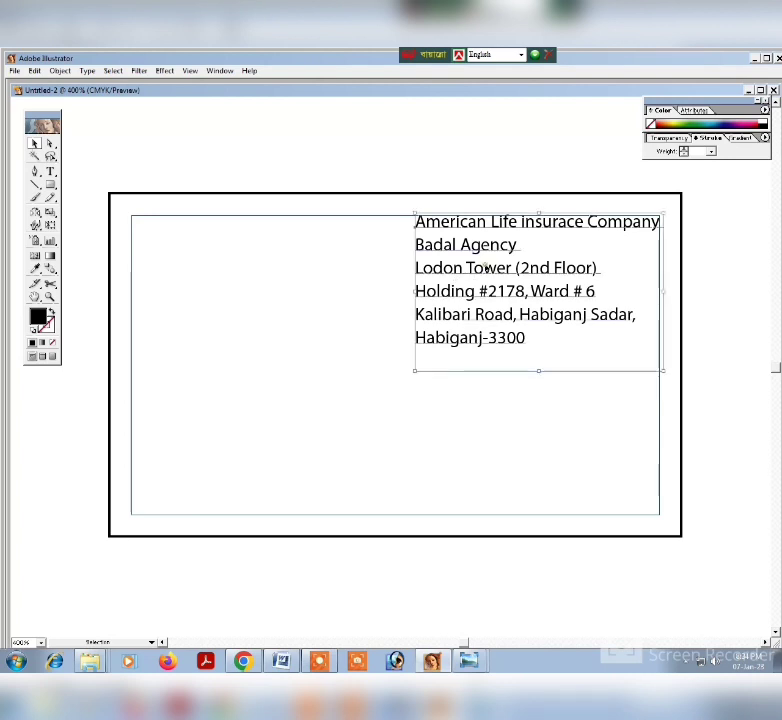
left_click(224, 72)
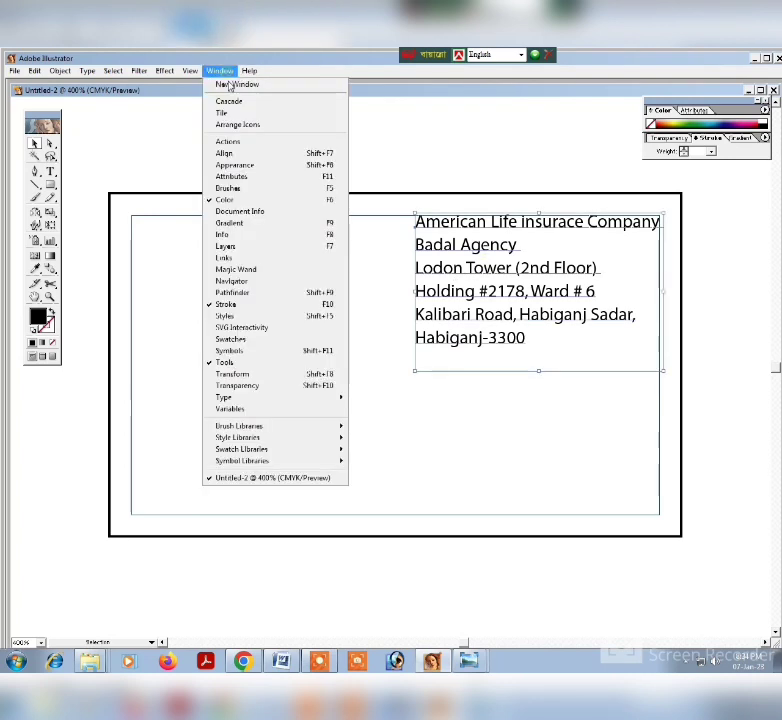
mouse_move(257, 399)
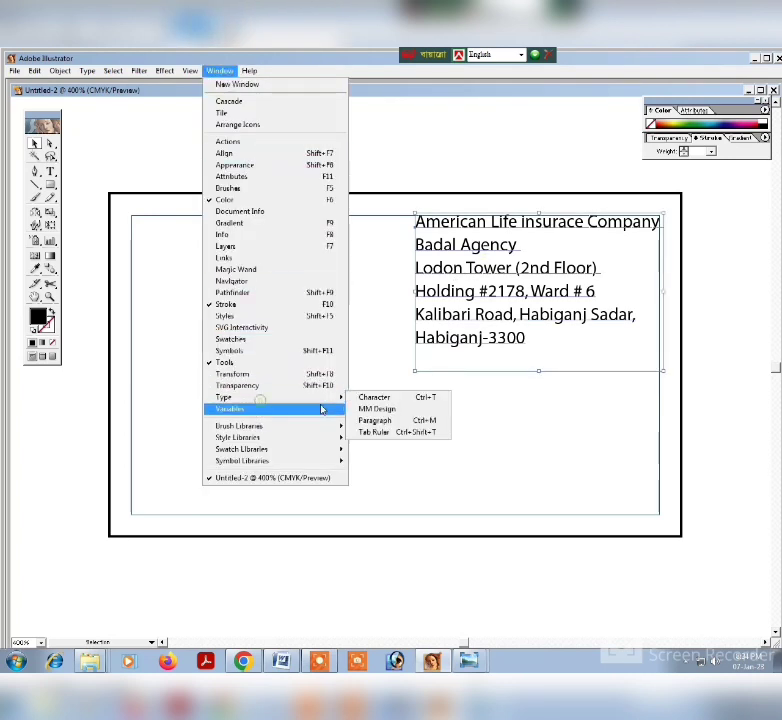
left_click(385, 398)
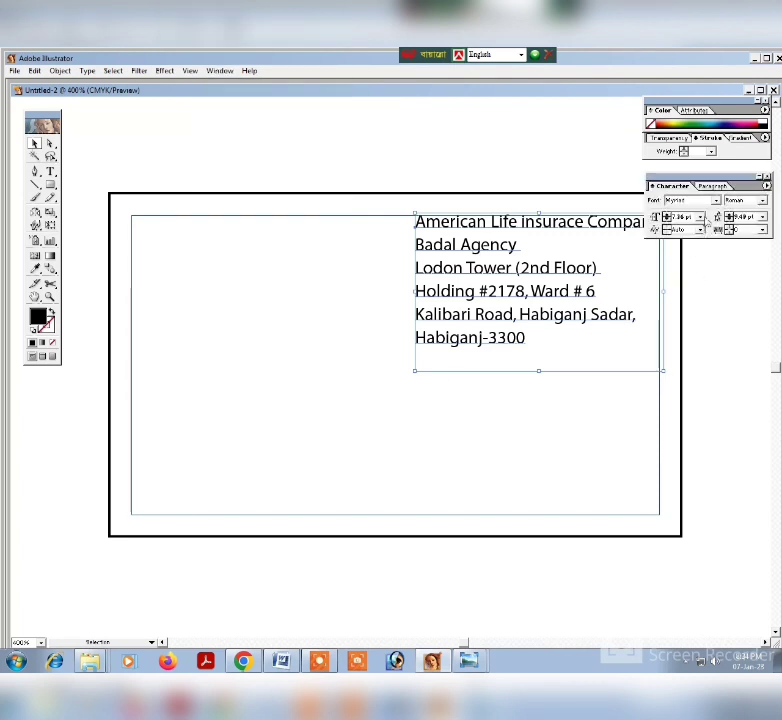
left_click_drag(697, 185, 686, 121)
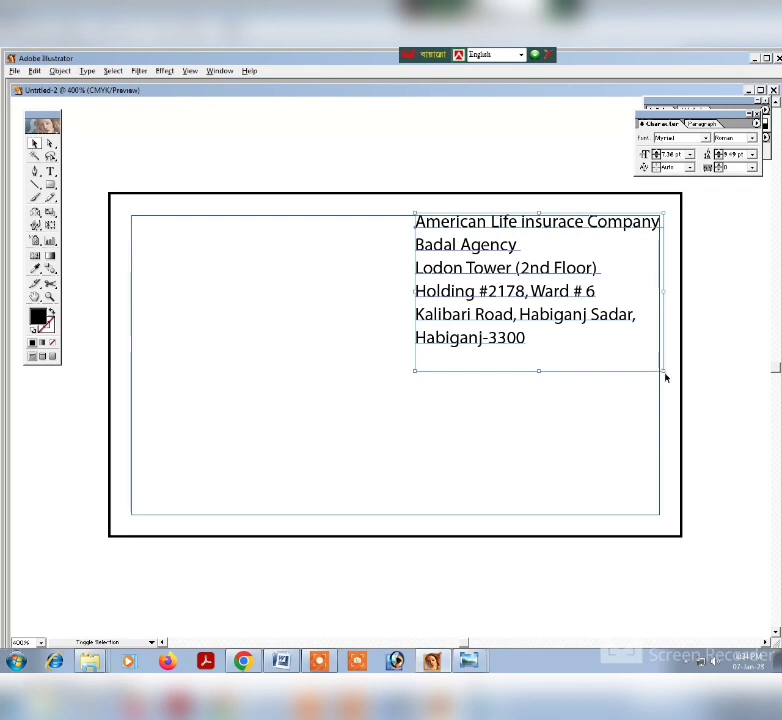
left_click_drag(664, 372, 660, 368)
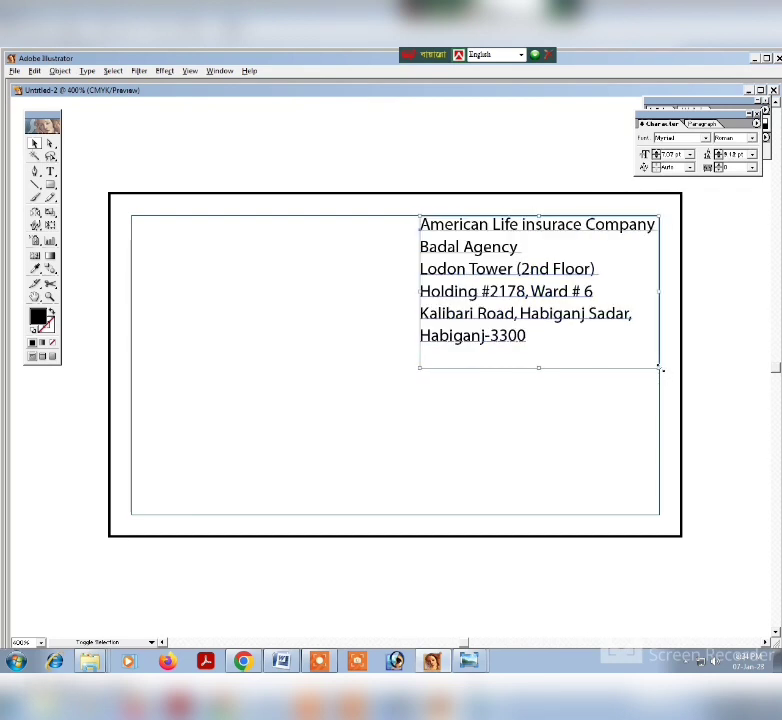
left_click(714, 369)
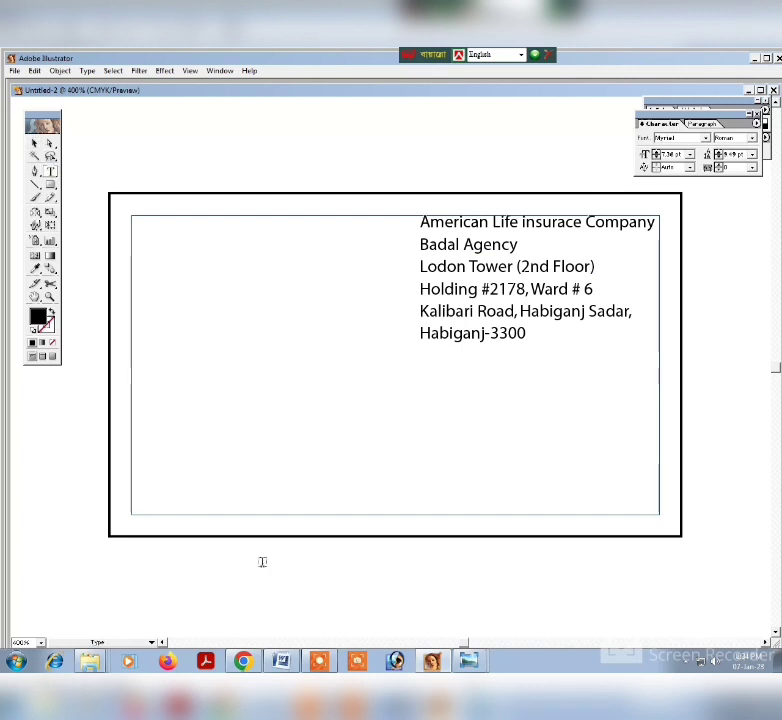
Copy the telephone, mobile and hotline lines from the Word document and paste them as text just below the address in Illustrator.
left_click(290, 659)
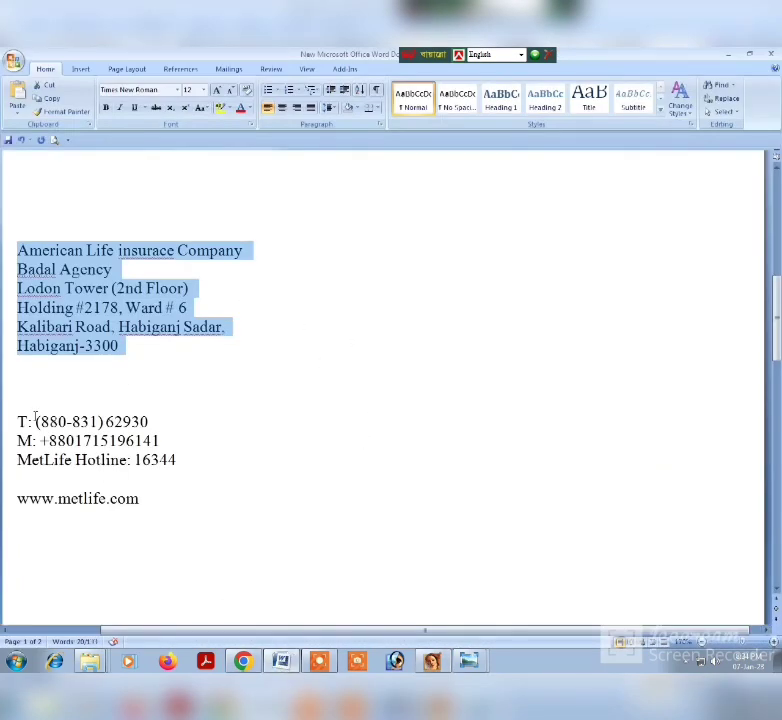
left_click_drag(17, 421, 150, 468)
key("ctrl+c")
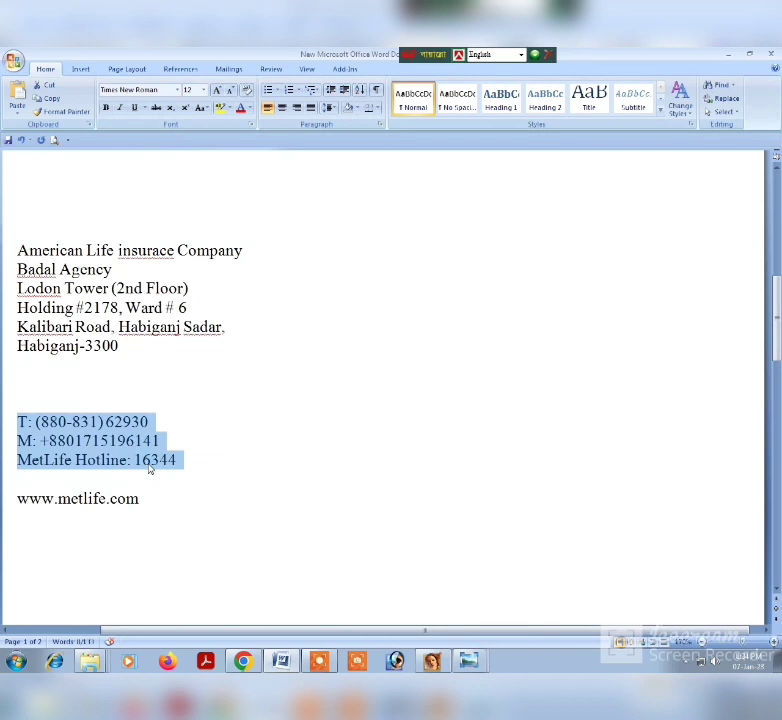
left_click(286, 662)
left_click(402, 399)
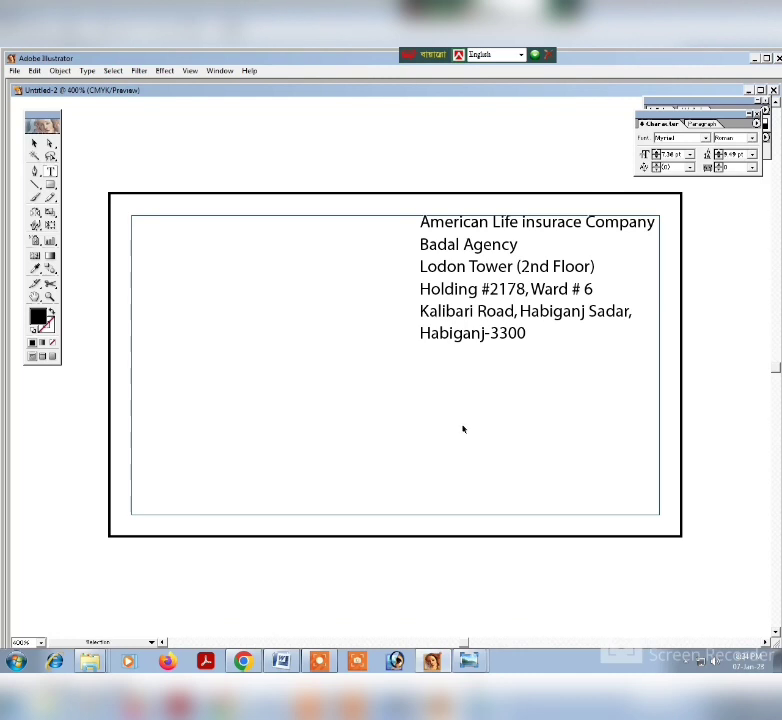
key("ctrl+v")
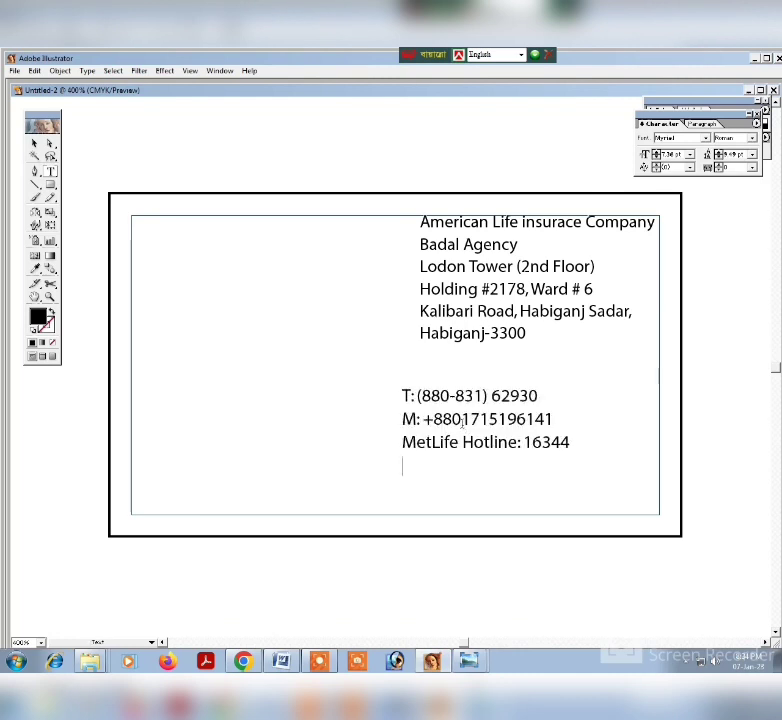
left_click(34, 143)
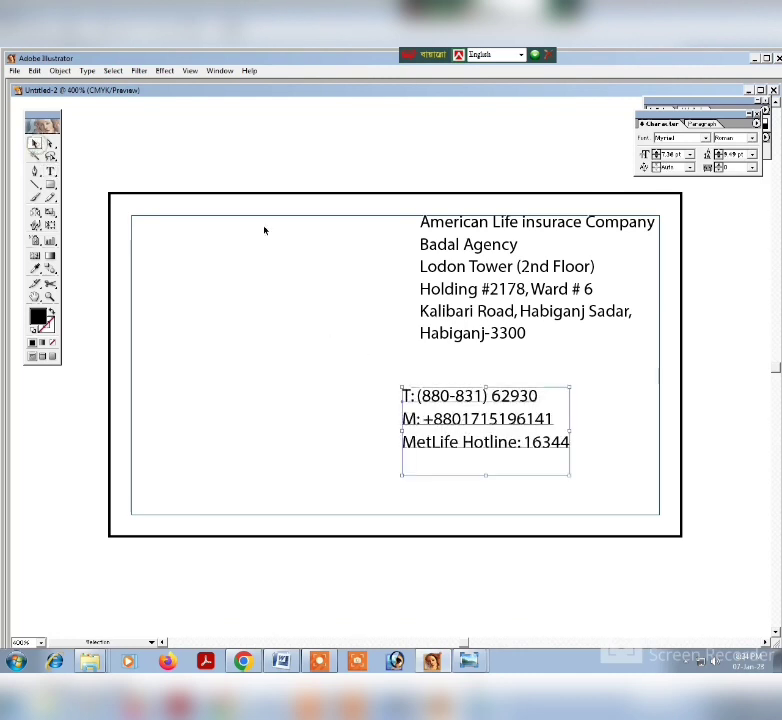
mouse_move(438, 414)
left_mouse_down()
mouse_move(454, 417)
mouse_move(445, 404)
mouse_move(451, 399)
mouse_move(452, 407)
left_mouse_up()
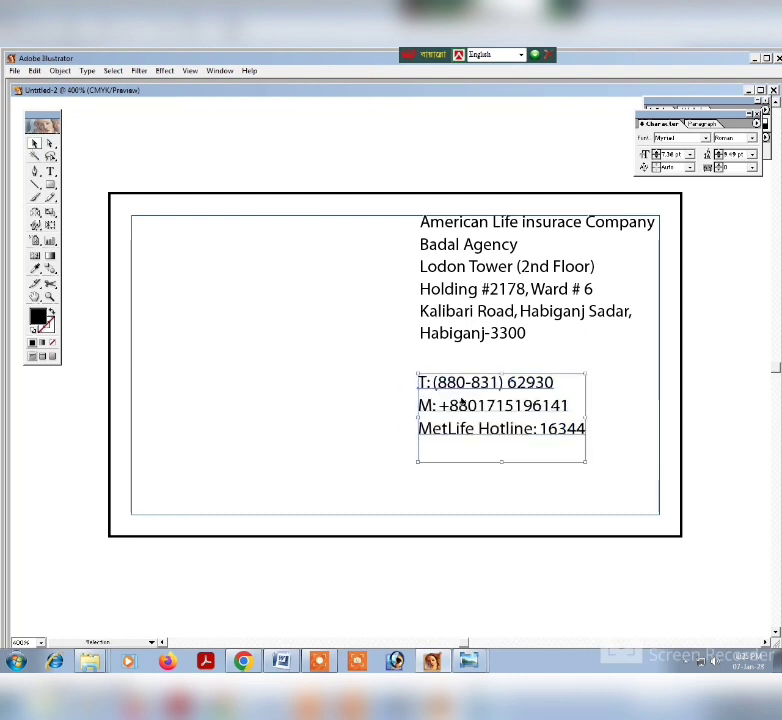
Scale down the phone text block and set its font size to 7.07 pt to match the address text.
left_click(528, 308)
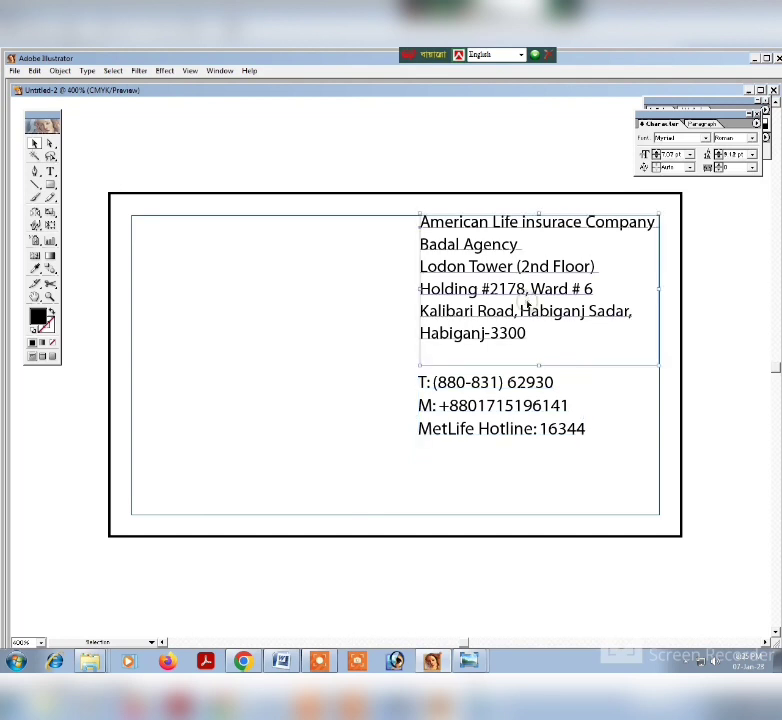
left_click(526, 400)
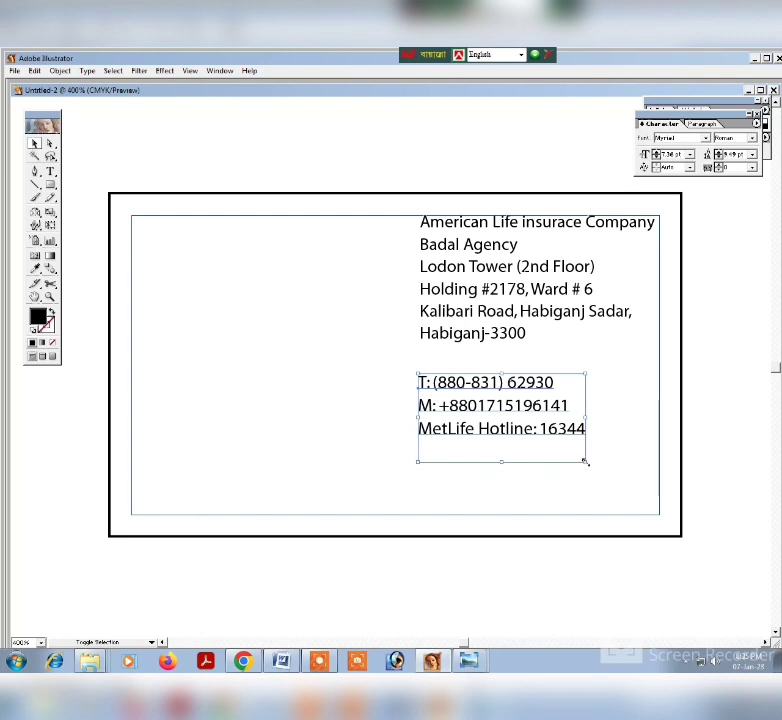
left_click_drag(587, 463, 581, 461)
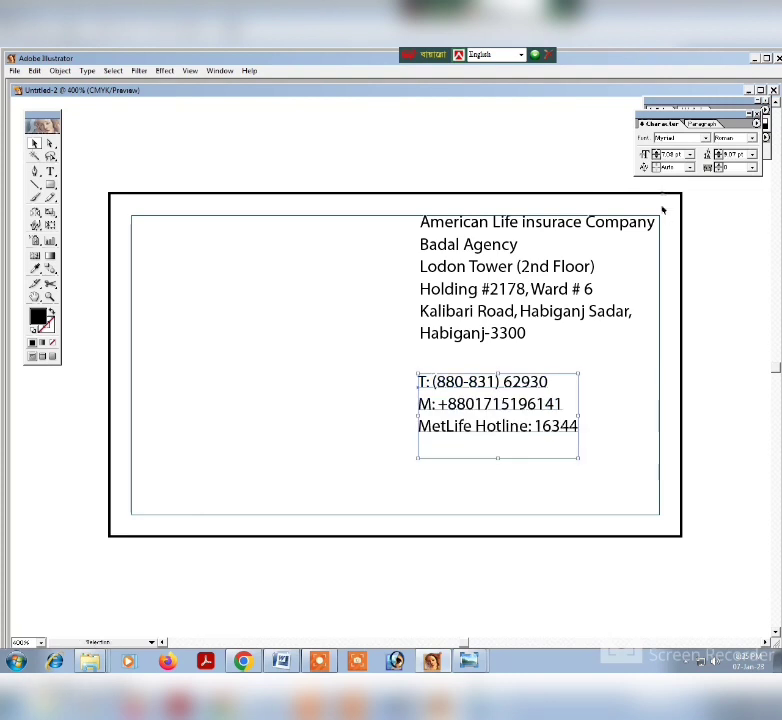
double_click(675, 155)
left_click_drag(670, 155, 677, 155)
left_click(557, 496)
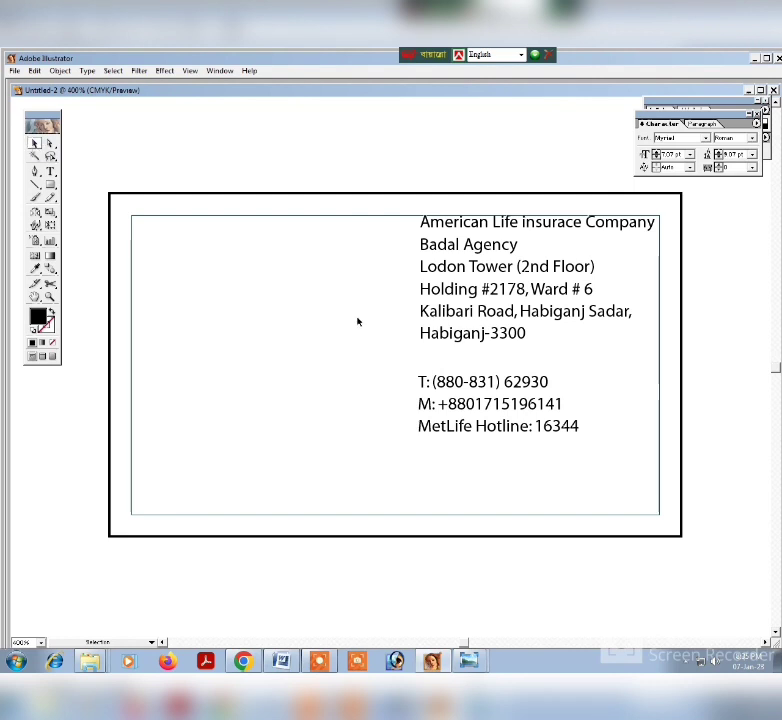
Show the rulers and place a vertical ruler guide along the left edge of the address text.
key("ctrl+r")
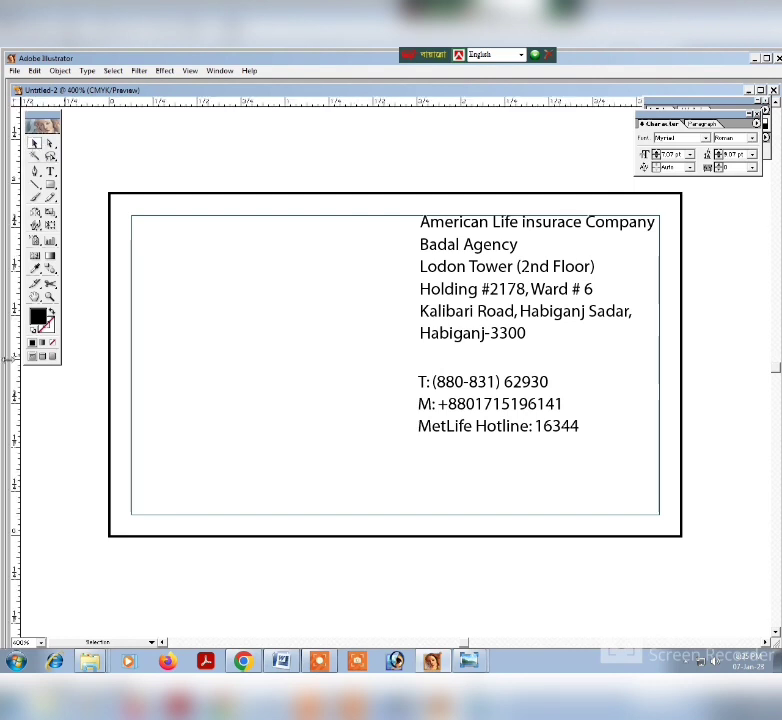
left_click_drag(7, 222, 426, 366)
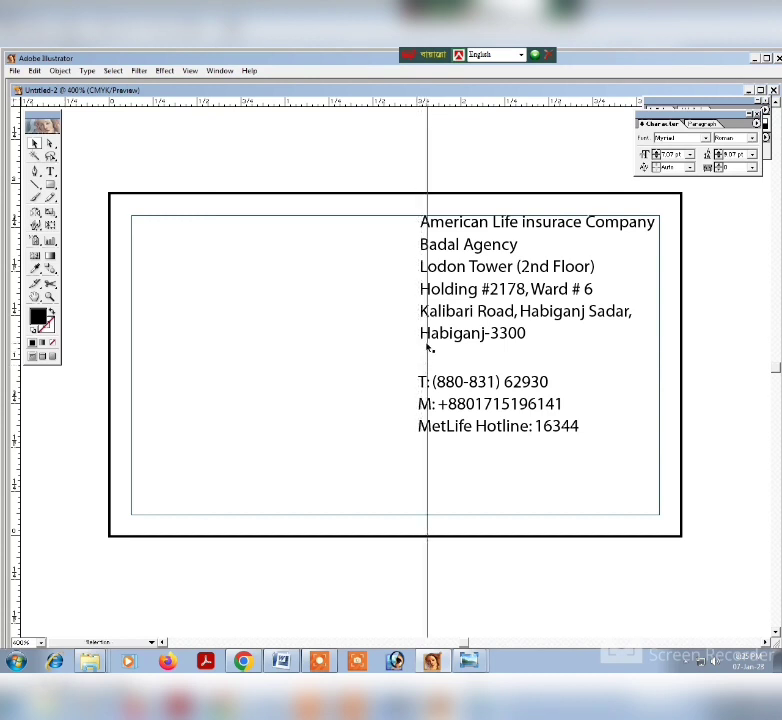
key("ctrl+z")
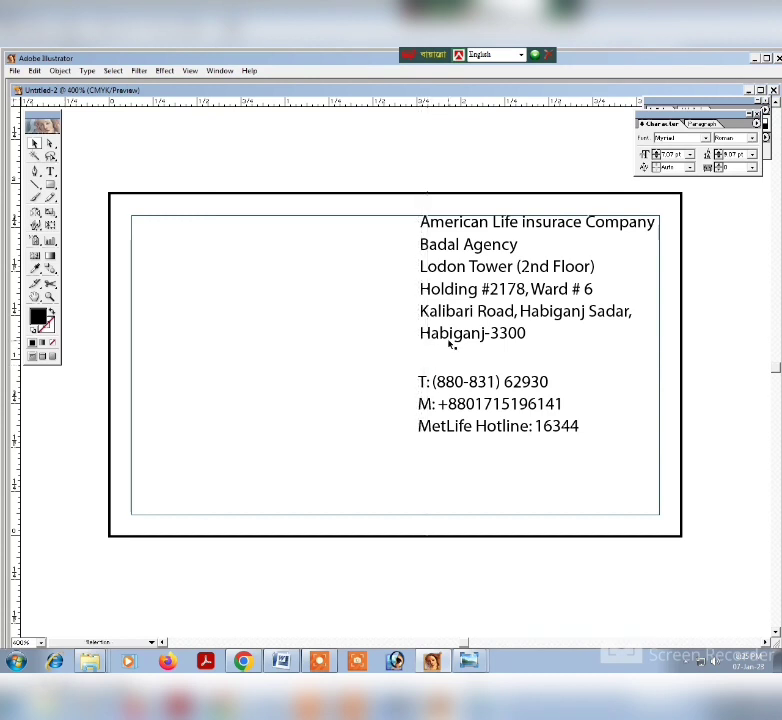
left_click_drag(17, 353, 418, 376)
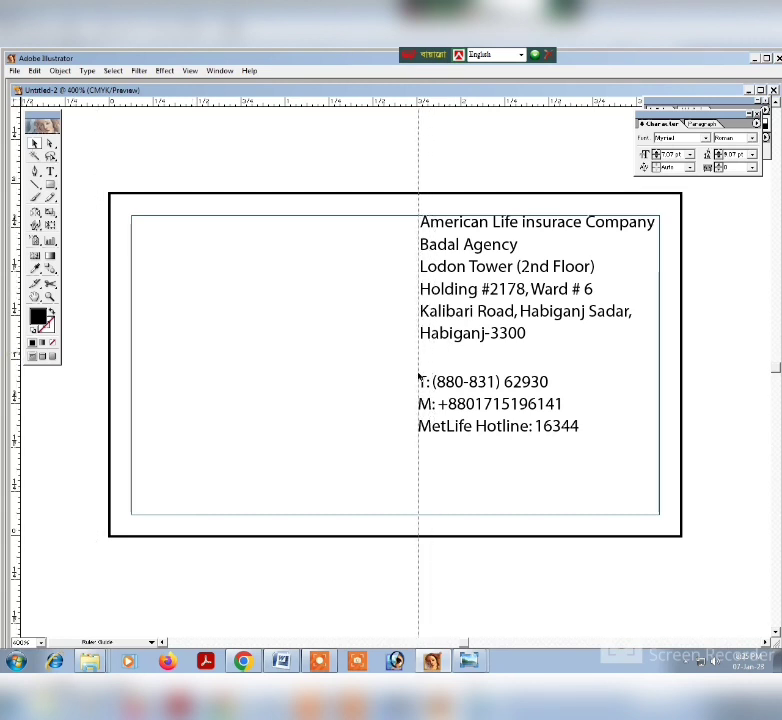
left_click_drag(418, 378, 419, 380)
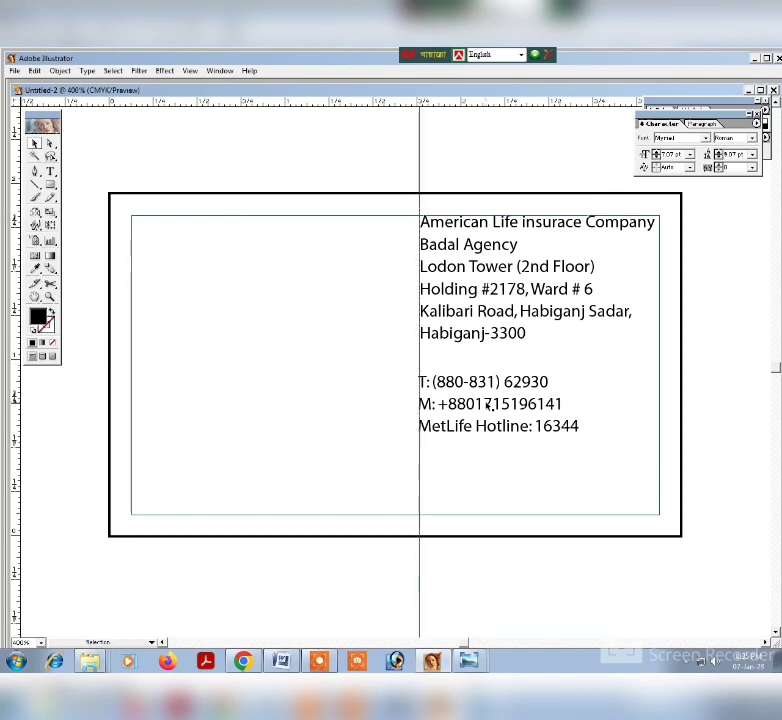
Align the left edge of the phone text block with the vertical guide.
left_click(487, 403)
mouse_move(487, 403)
left_mouse_down()
mouse_move(492, 378)
mouse_move(492, 404)
left_mouse_up()
left_click(616, 424)
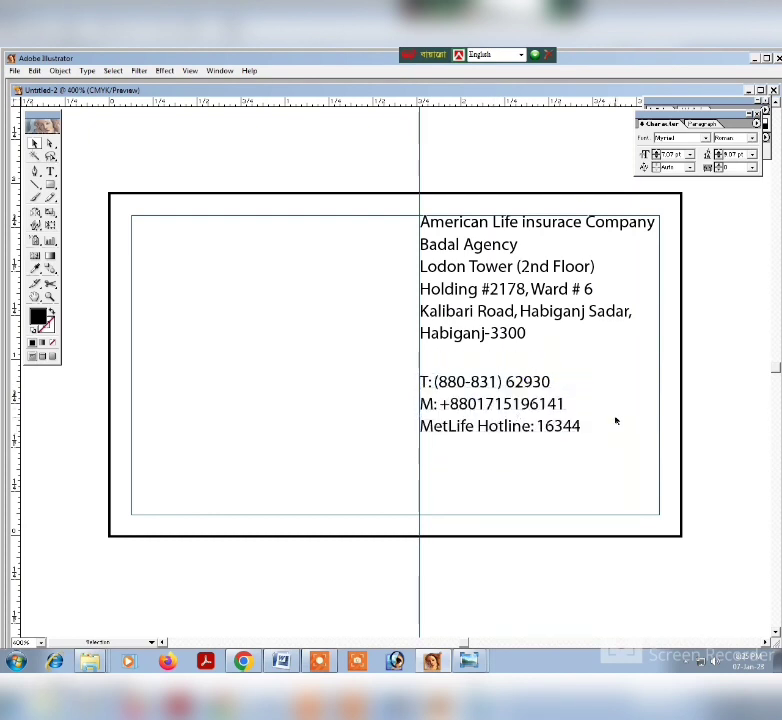
left_click(50, 173)
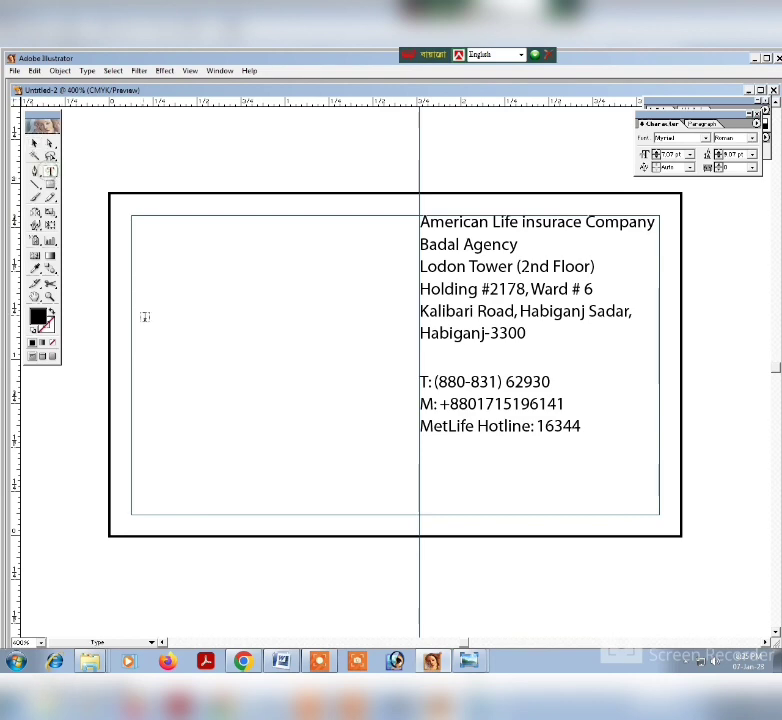
left_click(165, 340)
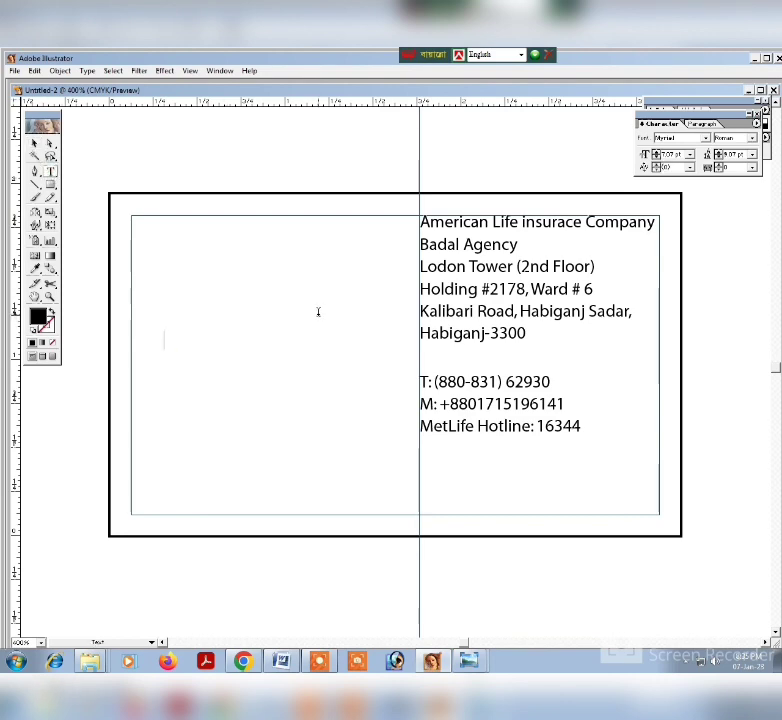
left_click(281, 661)
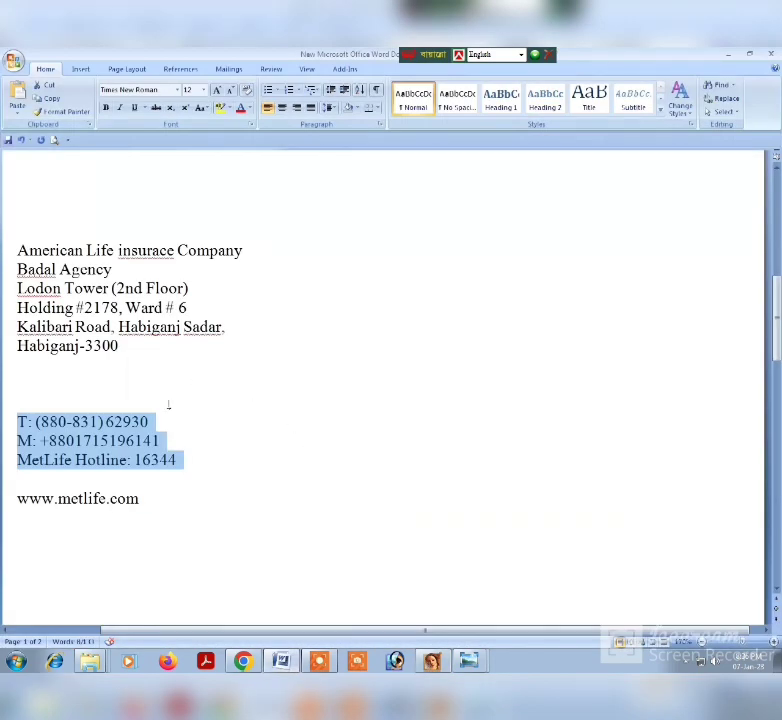
left_click_drag(148, 505, 17, 499)
key("ctrl+c")
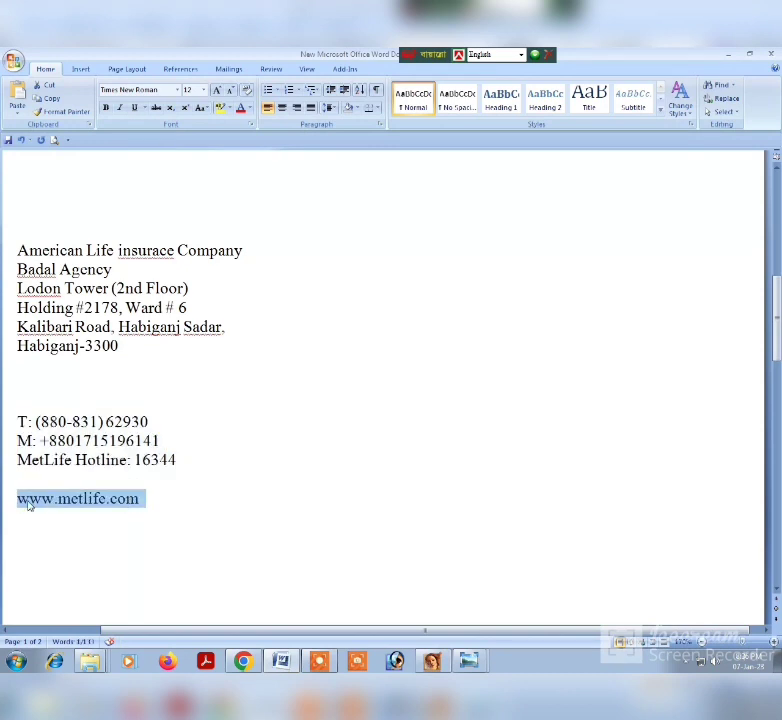
left_click(319, 661)
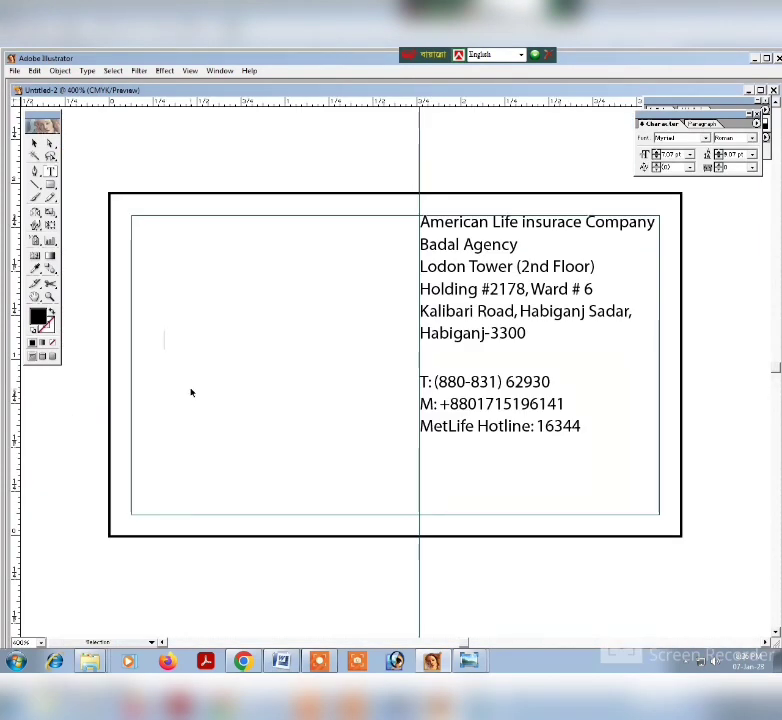
key("ctrl+v")
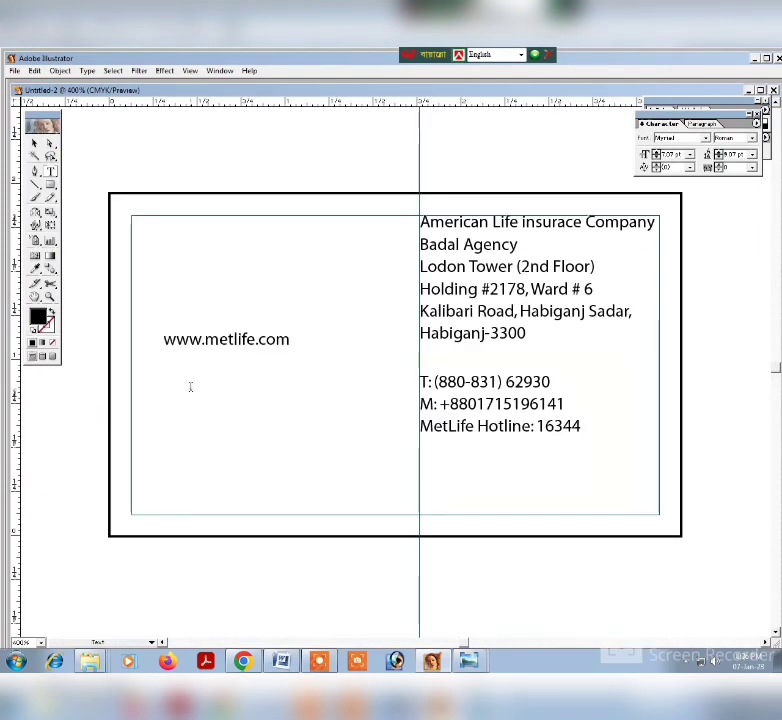
Move the website text to the bottom margin guide, starting at the vertical guide below the phone block.
left_click(34, 143)
left_click_drag(222, 343, 480, 510)
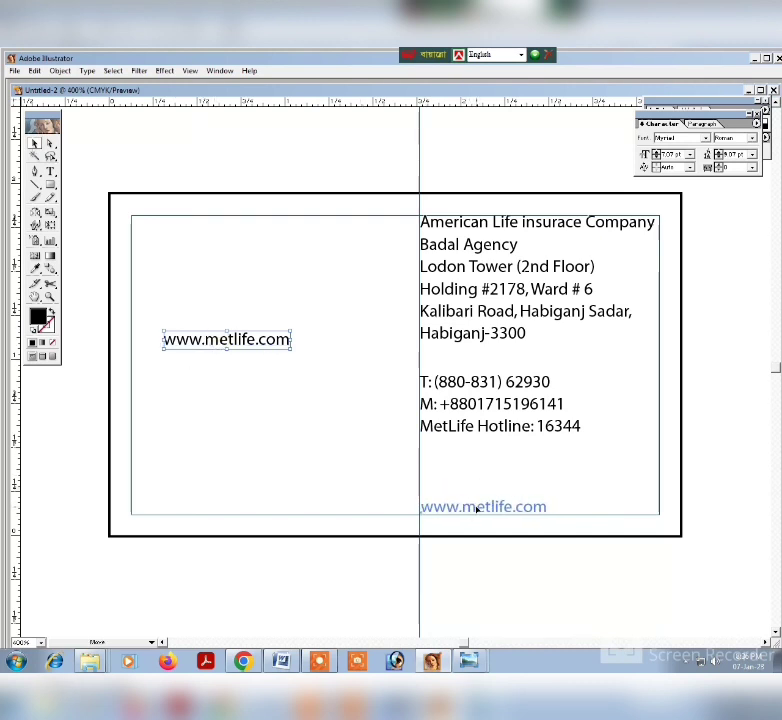
left_click_drag(477, 509, 477, 509)
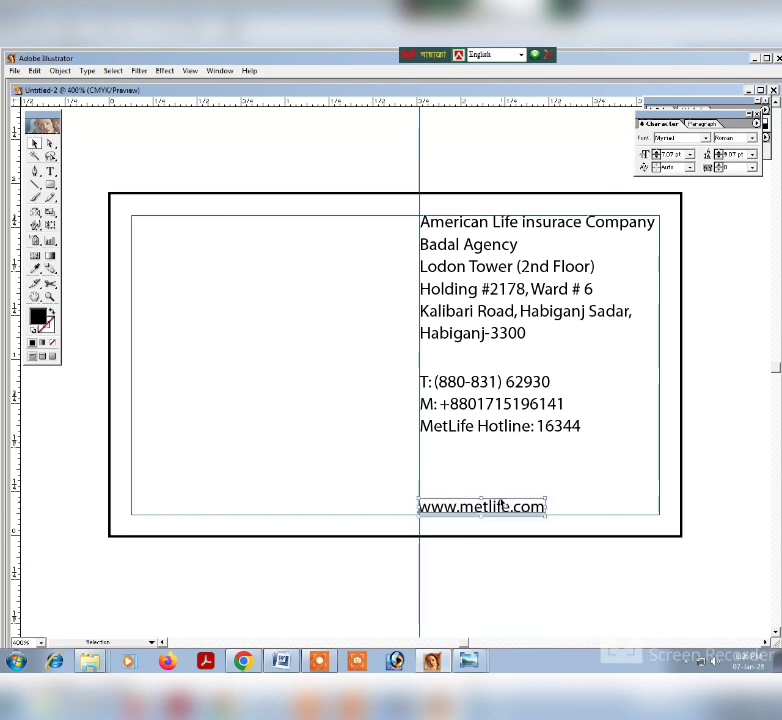
left_click(518, 466)
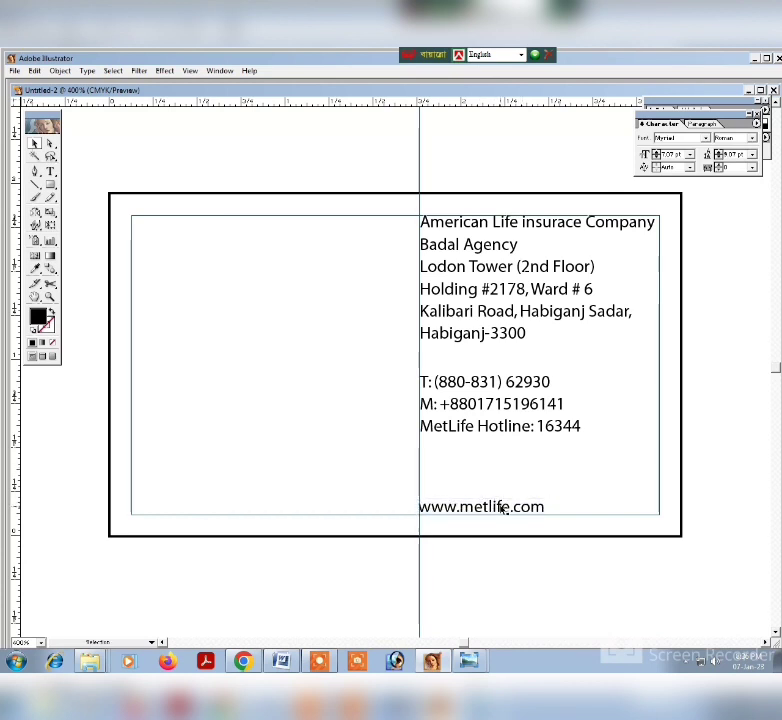
left_click_drag(502, 508, 505, 509)
Move the phone text block down along the vertical guide to about midway between the address and the website.
left_click(477, 395)
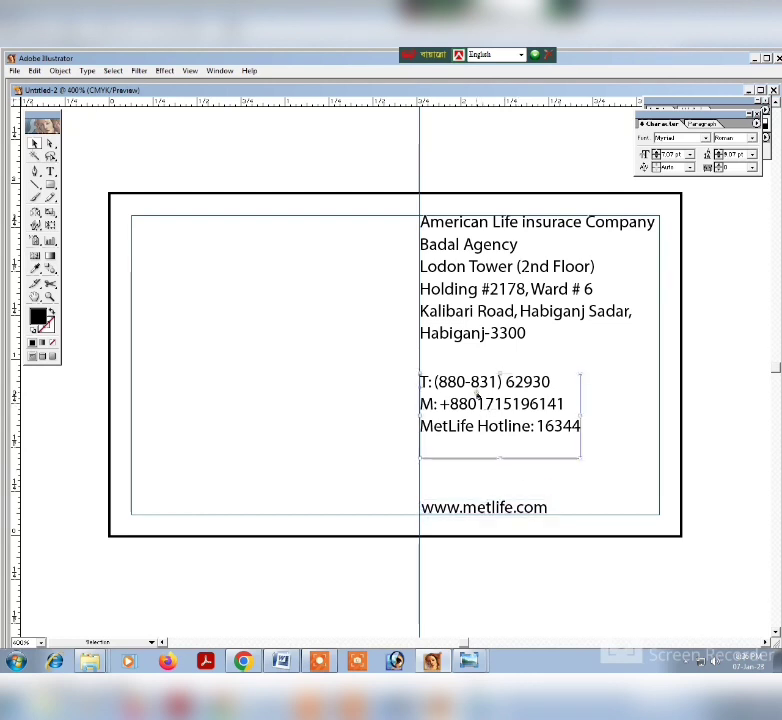
left_click_drag(483, 390, 506, 426)
left_click(593, 364)
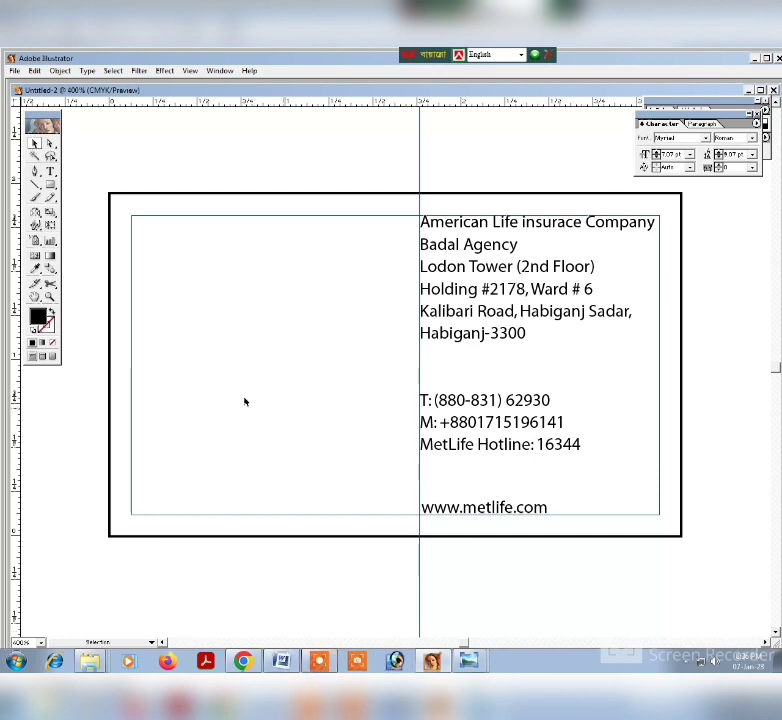
Add the cardholder's name as a new text line on the card's empty left half.
key("t")
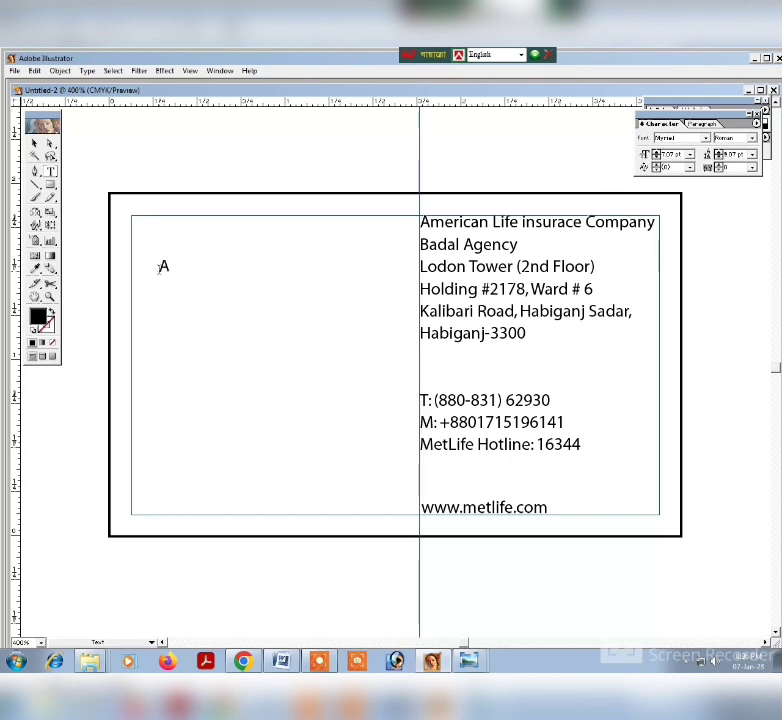
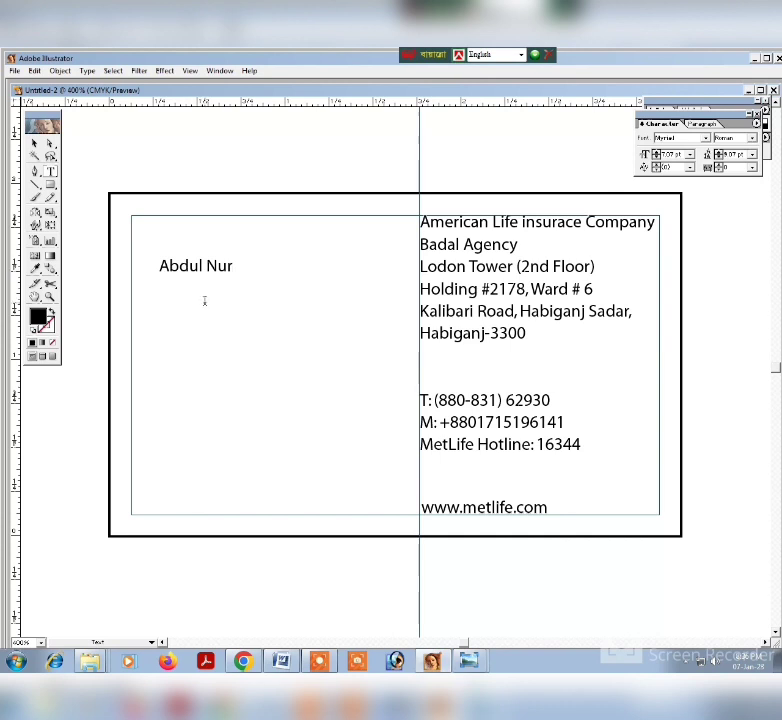
Move the cardholder's name into the upper-left corner of the guide frame and nudge it flush with the left margin.
left_click(31, 143)
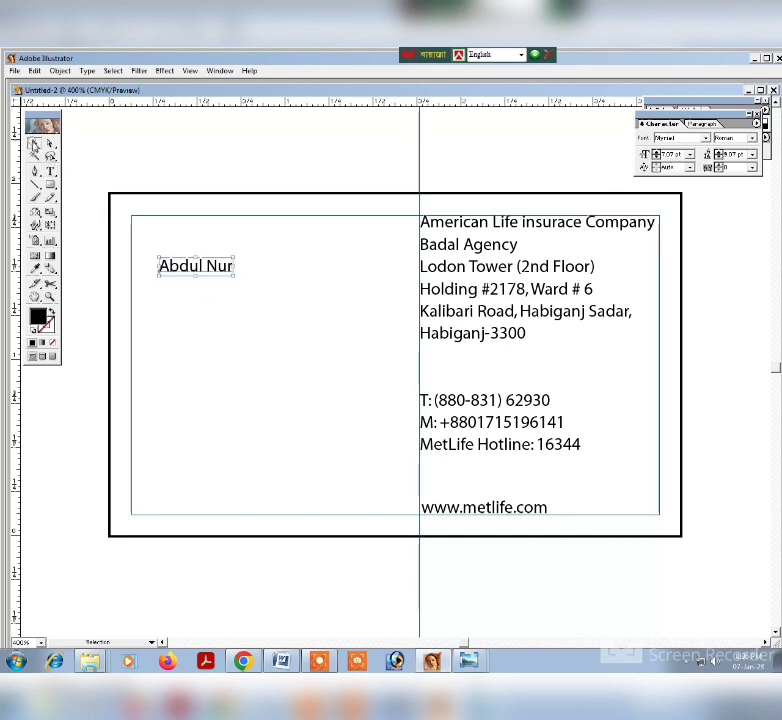
left_click_drag(199, 265, 174, 222)
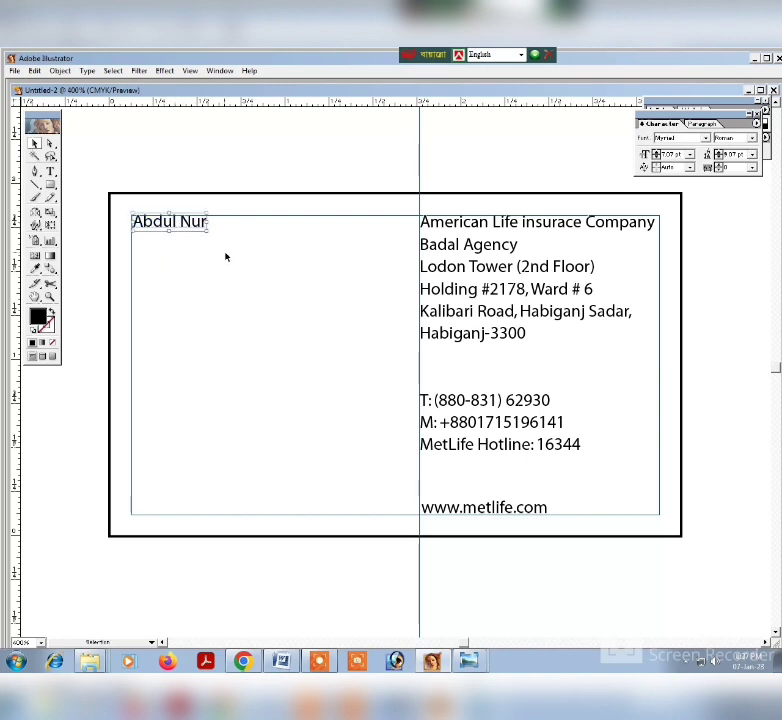
left_click(283, 281)
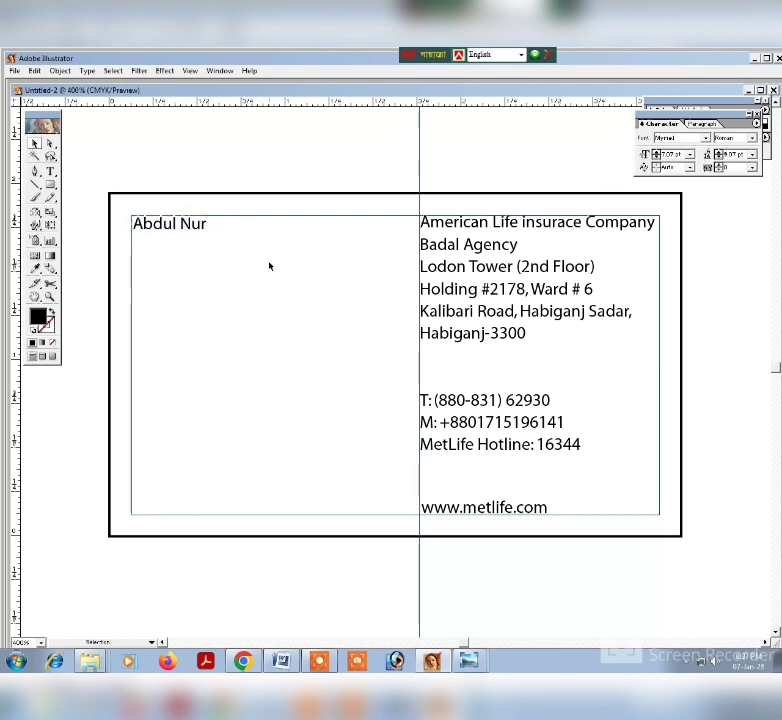
left_click(198, 228)
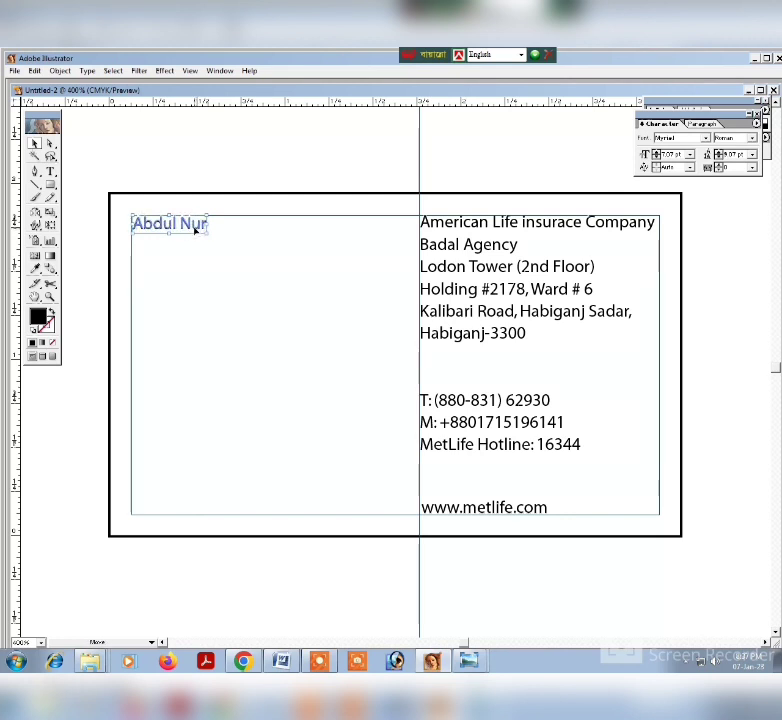
left_click_drag(196, 229, 197, 227)
left_click(244, 277)
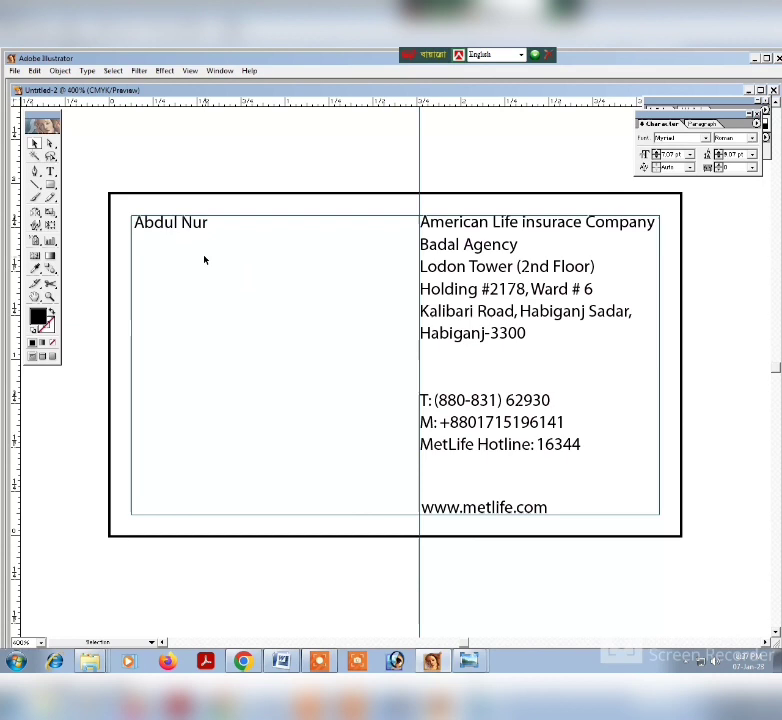
left_click(155, 227)
key("Left")
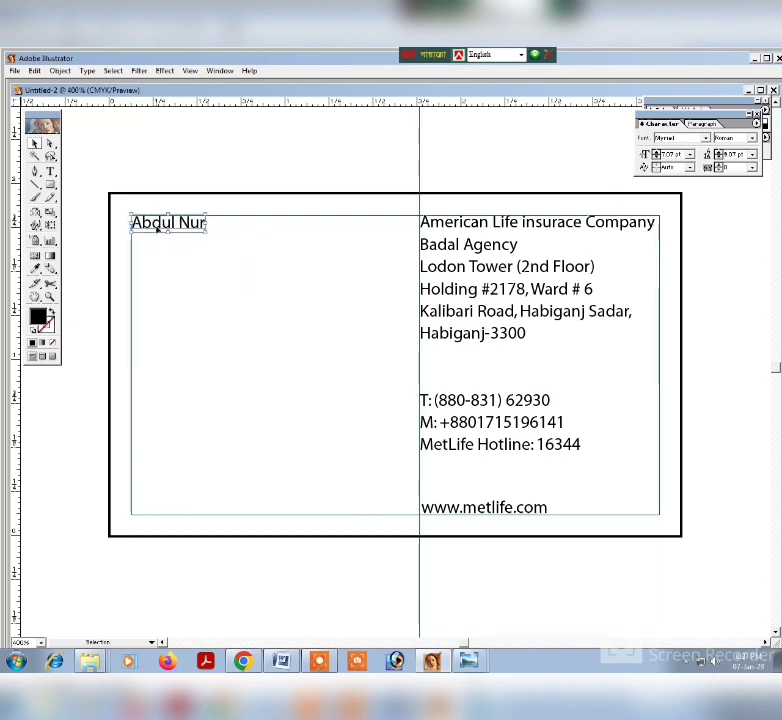
Enlarge the cardholder's name slightly and nudge it right so it sits flush inside the left margin guide.
left_click(195, 250)
left_click(185, 229)
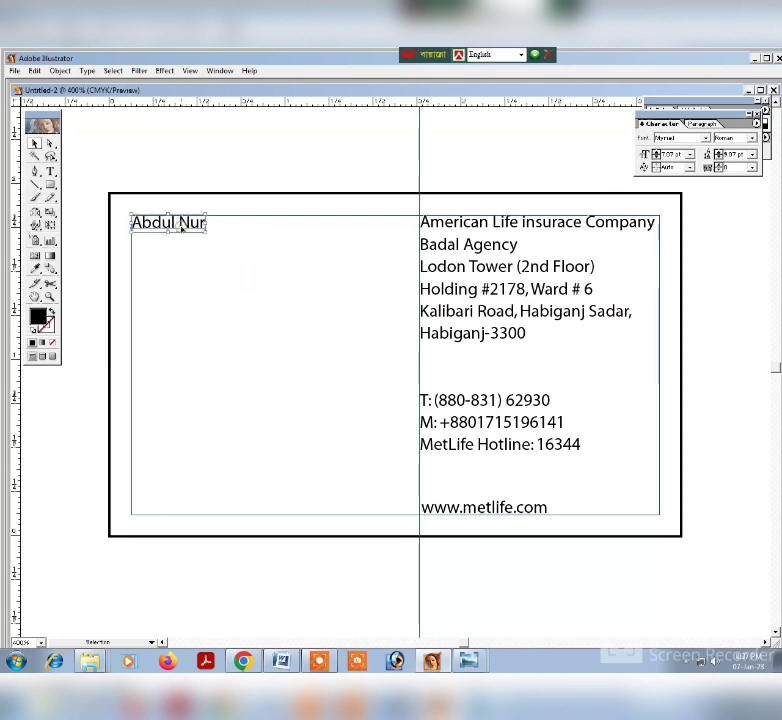
left_click(208, 232)
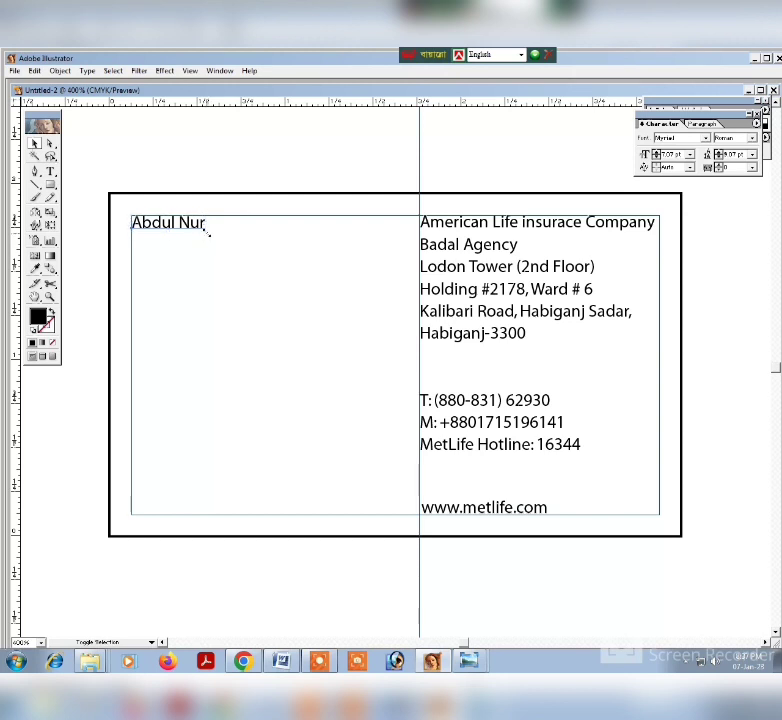
left_click(208, 233)
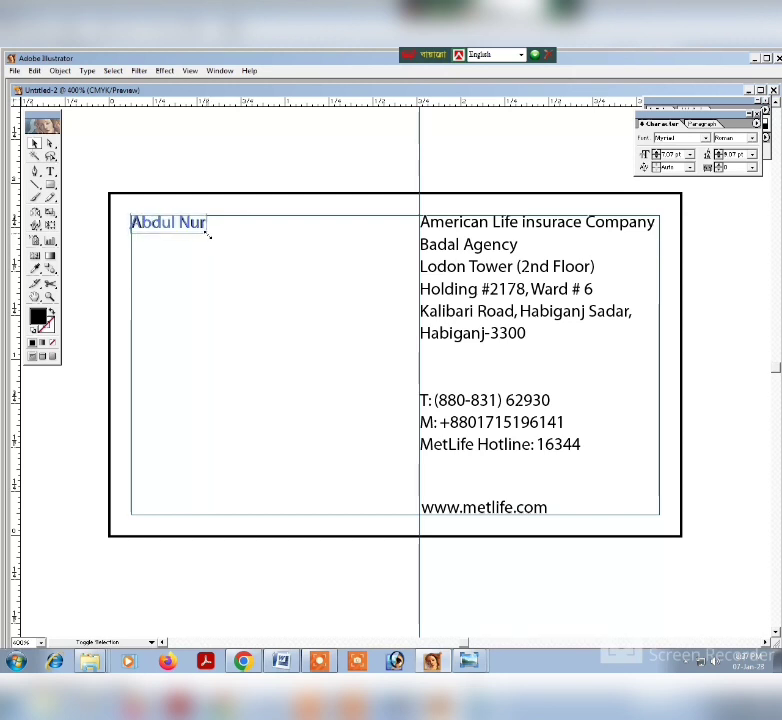
key("Right")
left_click(265, 256)
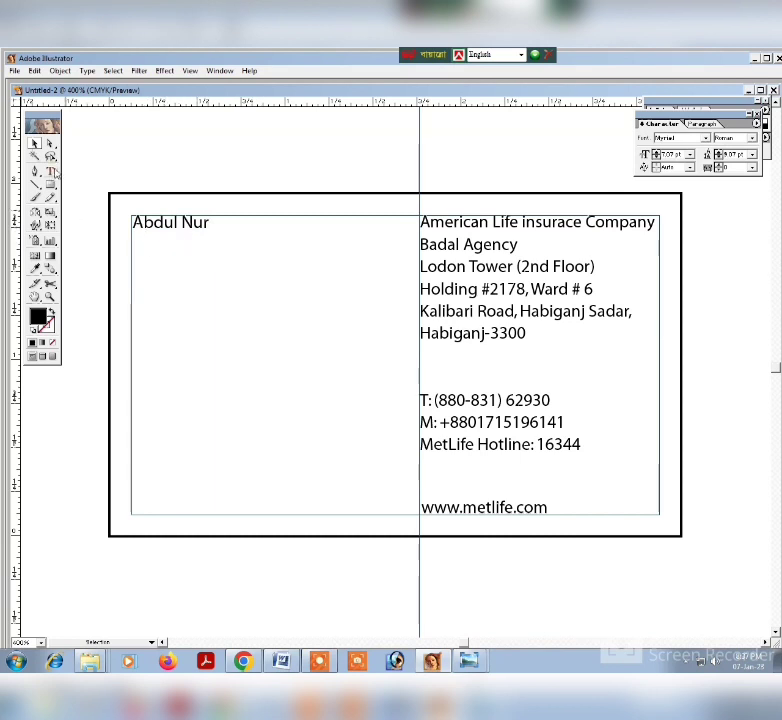
Add the text line "Financial Associate" and place it against the left margin guide, a short gap below the cardholder's name.
key("t")
left_click(172, 321)
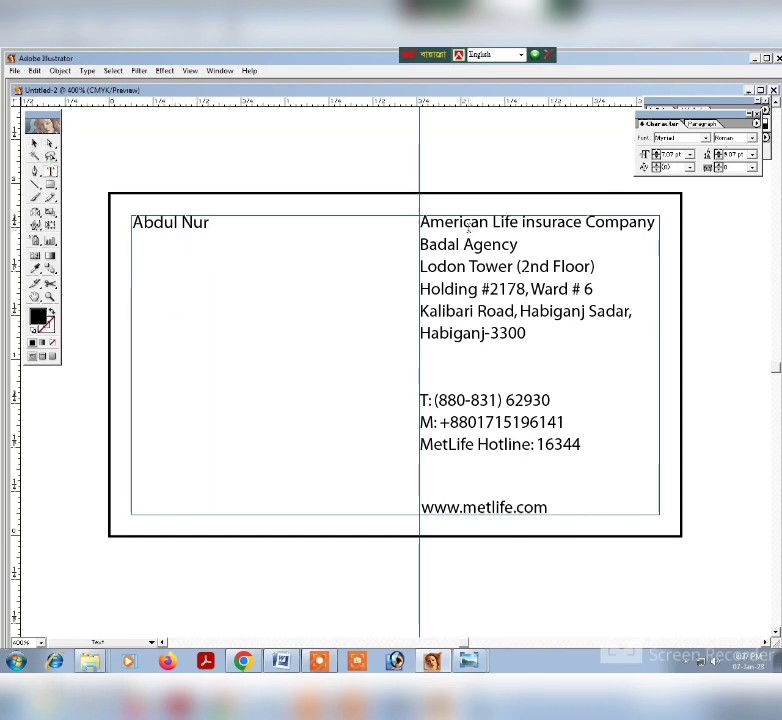
type("Fi")
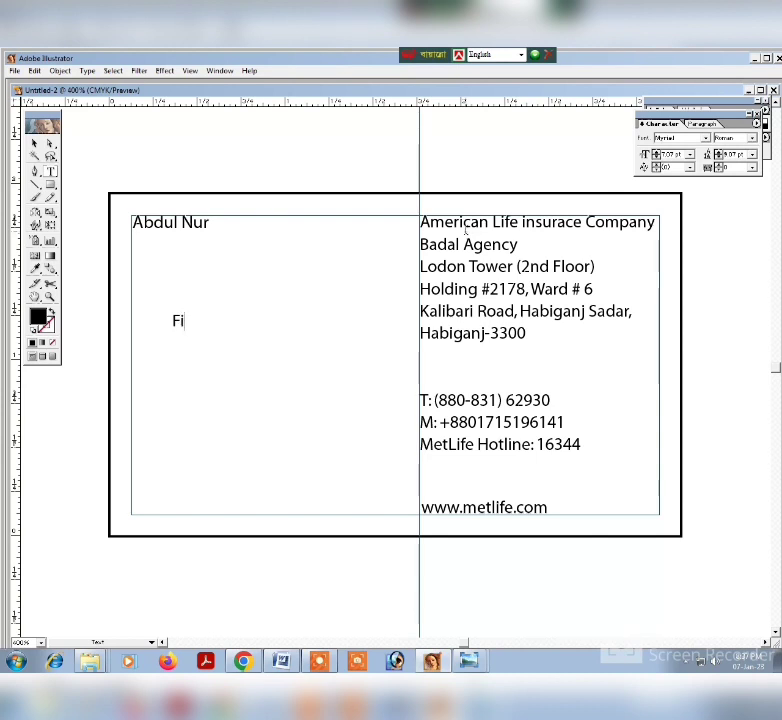
type("nana")
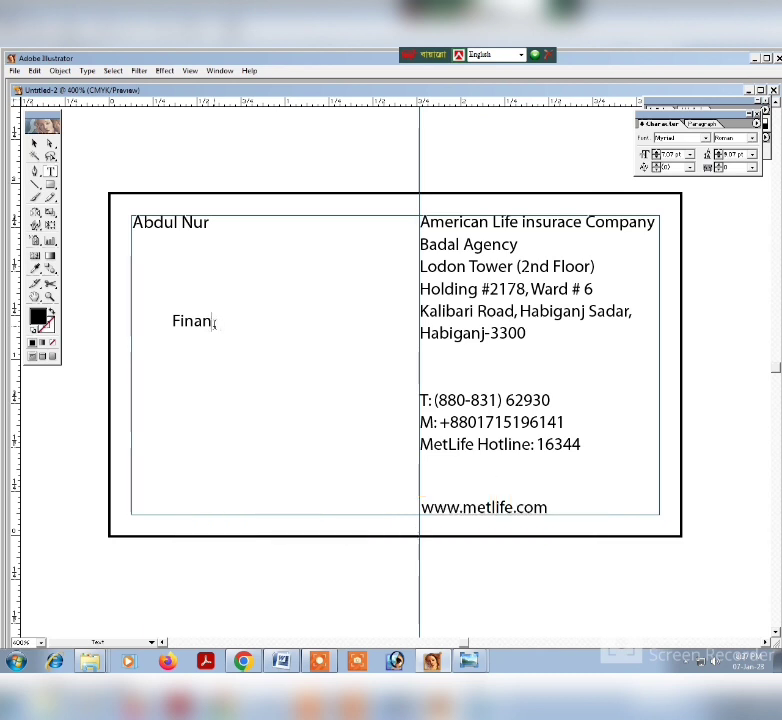
type("c")
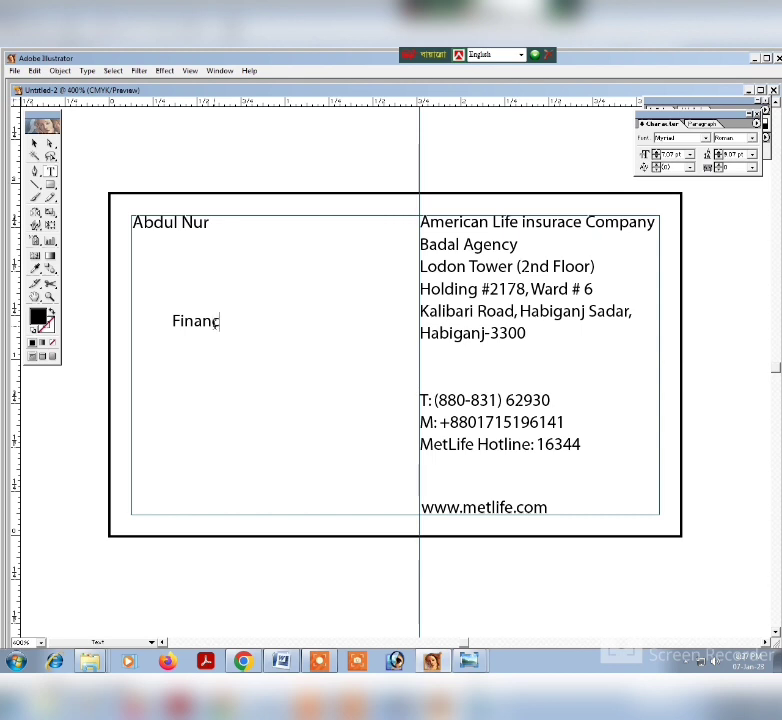
type("ial ")
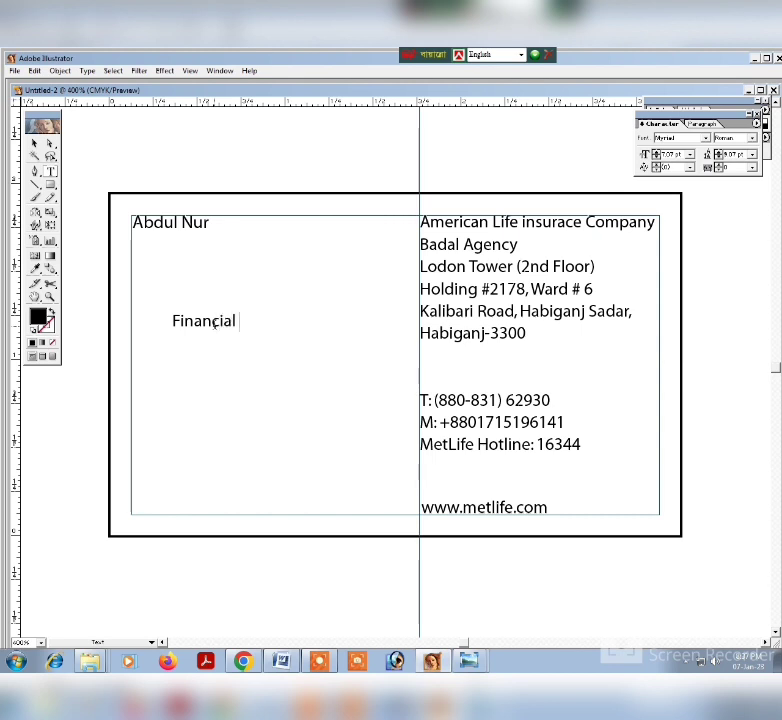
type("As")
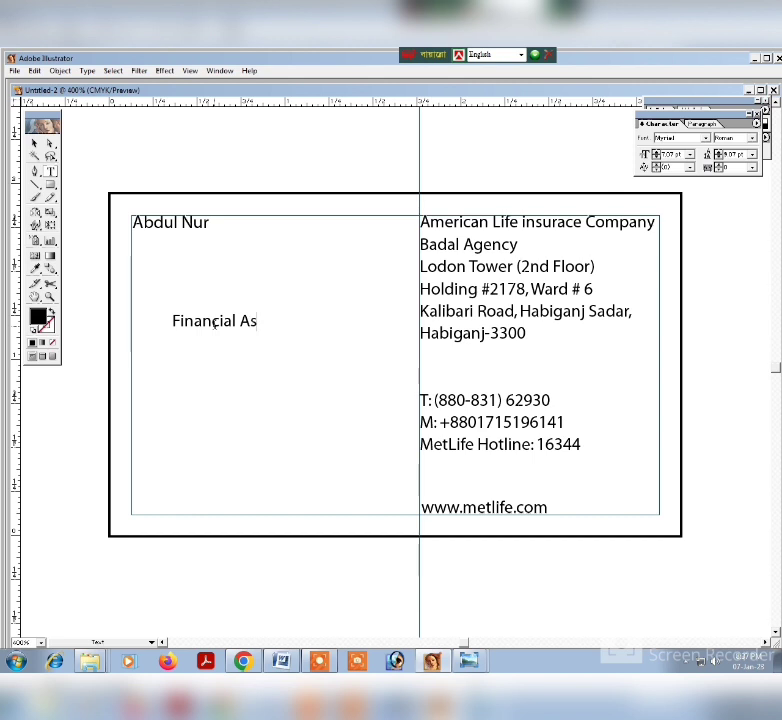
type("socia")
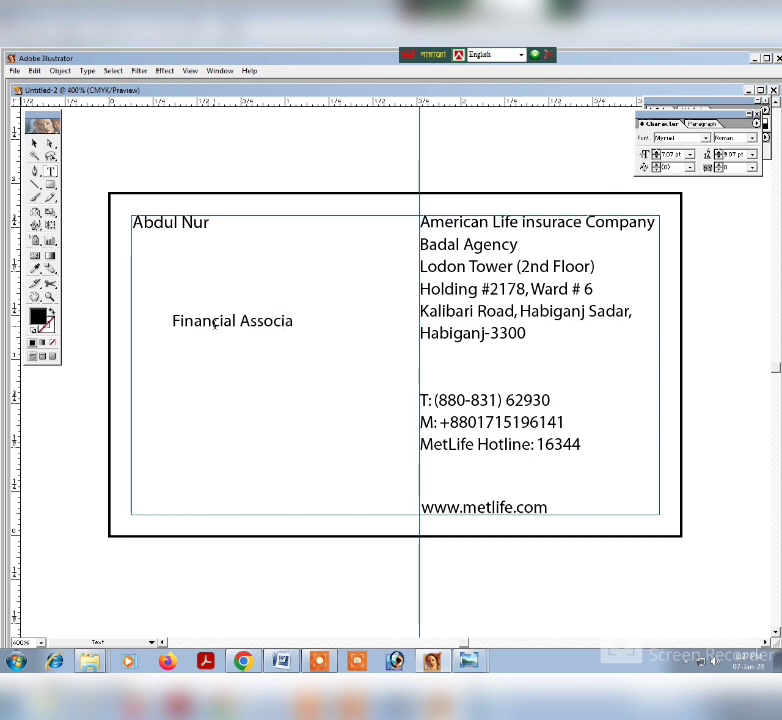
type("te")
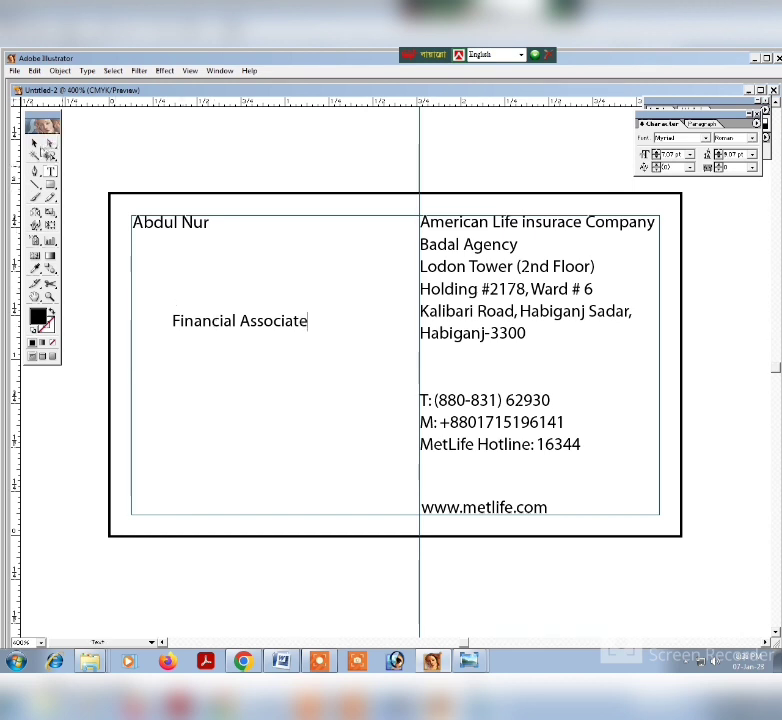
left_click(35, 143)
left_click_drag(246, 319, 207, 267)
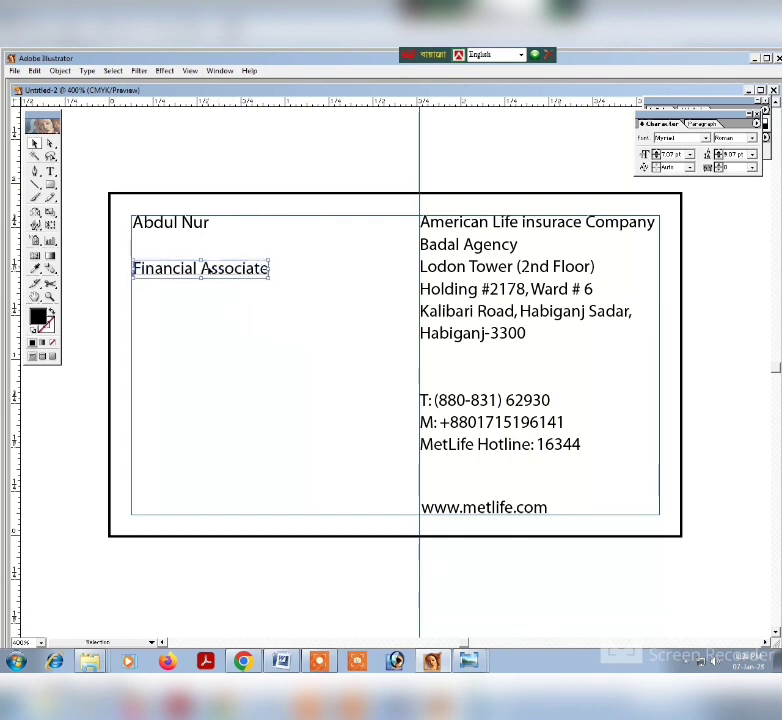
Move the Character palette off the color spectrum and fill the company address block with a dark teal.
left_click(489, 273)
mouse_move(688, 114)
left_mouse_down()
mouse_move(709, 151)
mouse_move(710, 187)
left_mouse_up()
left_click(698, 125)
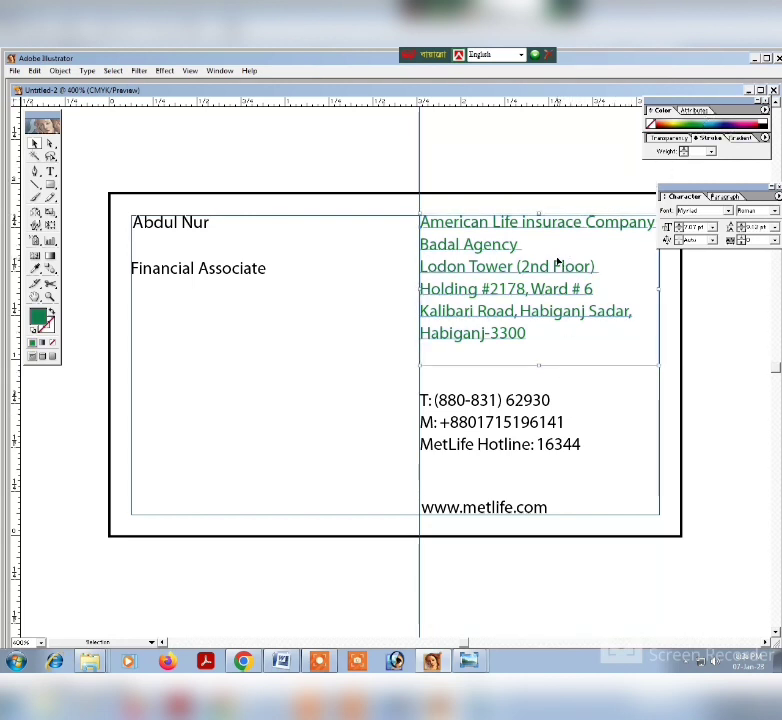
left_click(704, 128)
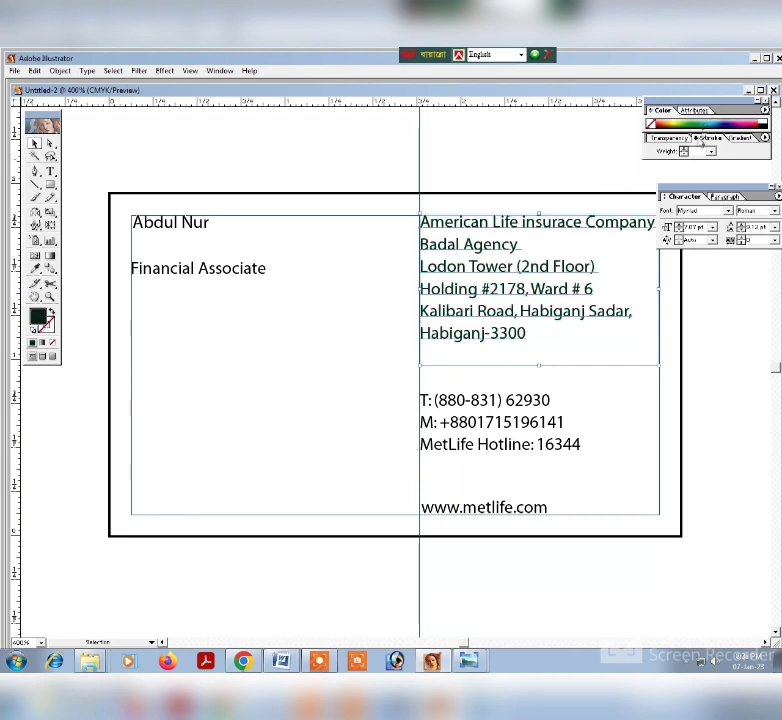
left_click(556, 403)
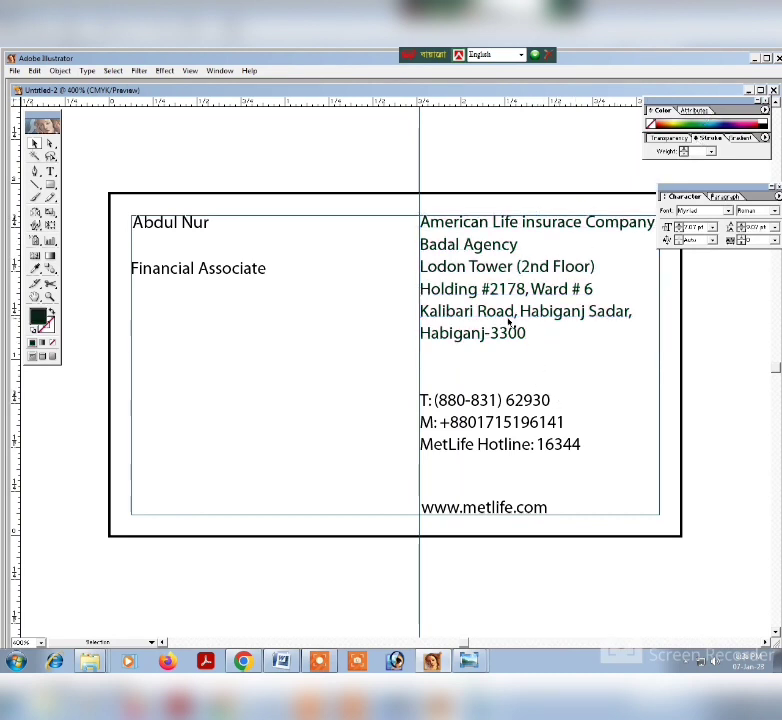
left_click(508, 322)
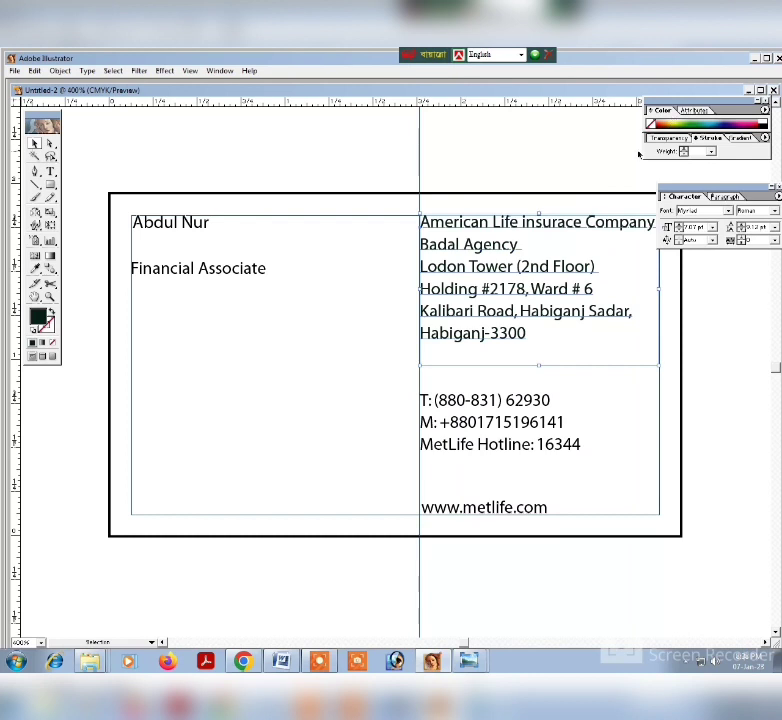
left_click(713, 120)
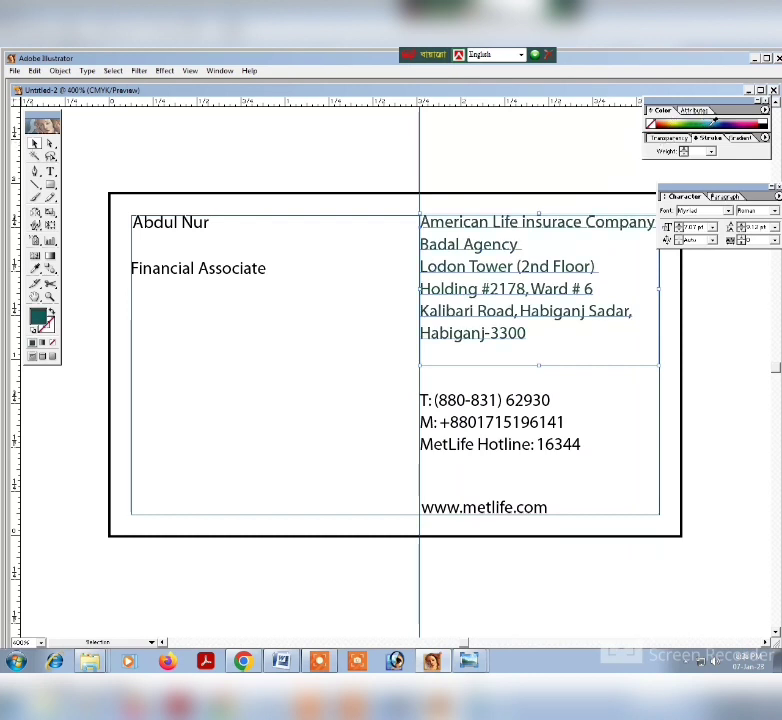
Copy the address block's dark teal onto the phone text block with the Eyedropper.
left_click(566, 425)
left_click(555, 450)
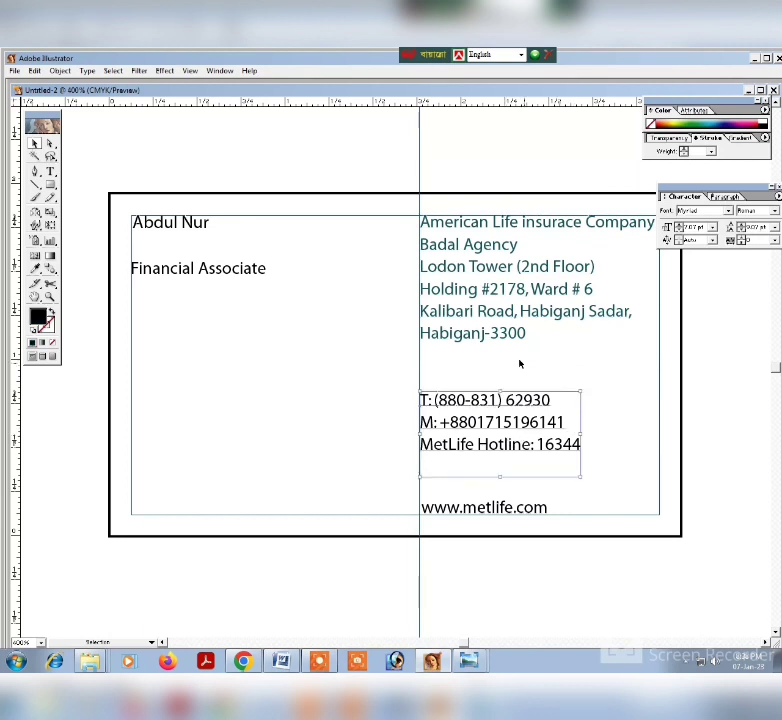
left_click(35, 269)
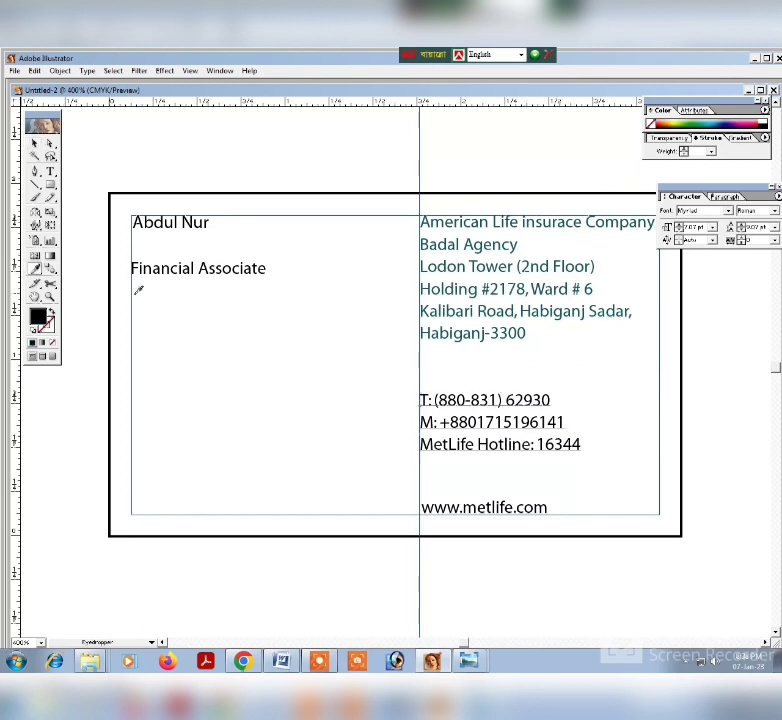
left_click(431, 267)
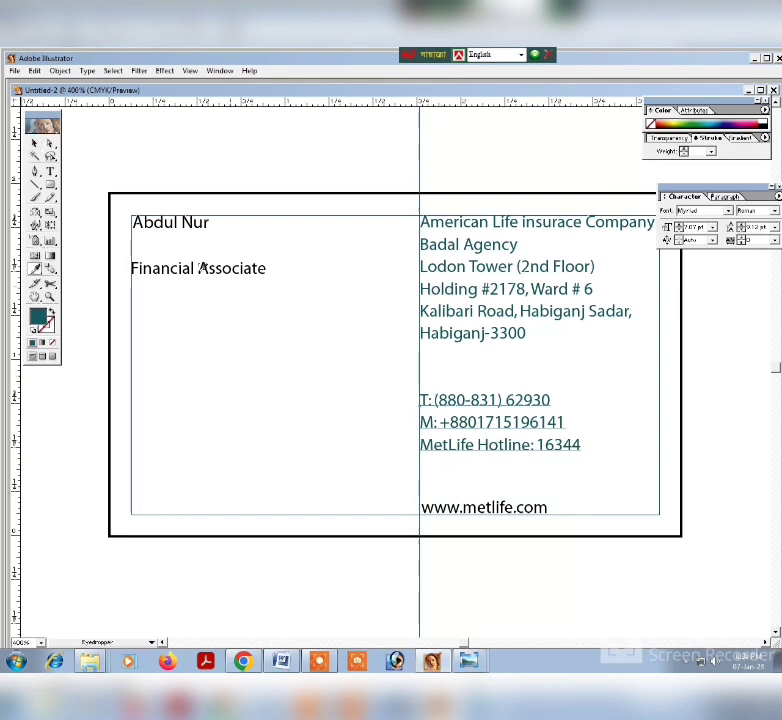
key("v")
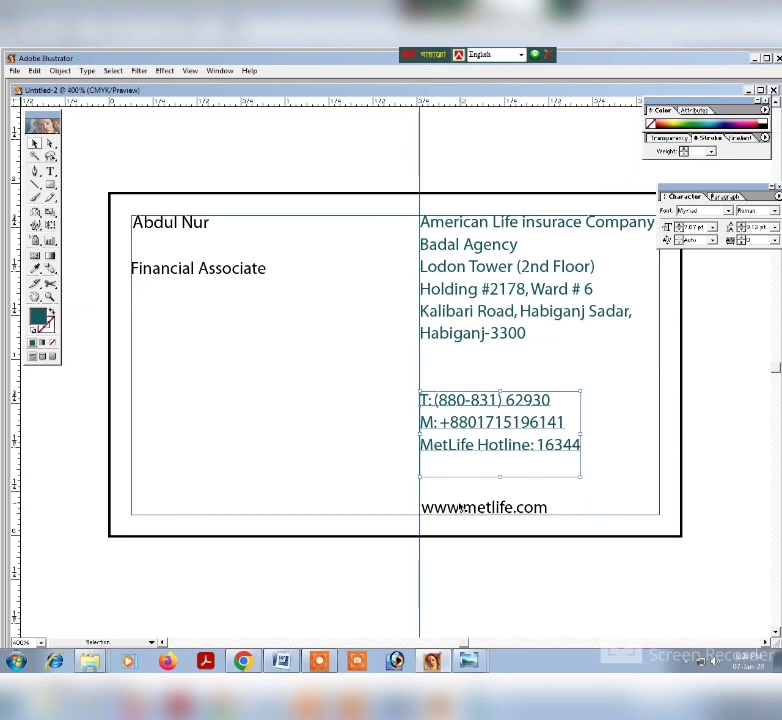
Recolor the website line to match the teal phone text by sampling it with the Eyedropper.
left_click(462, 508)
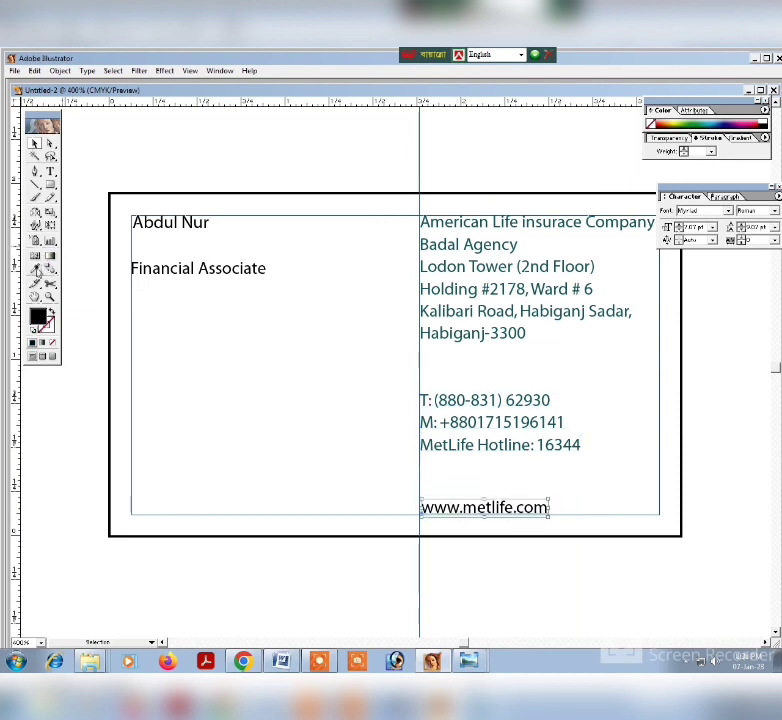
left_click(36, 269)
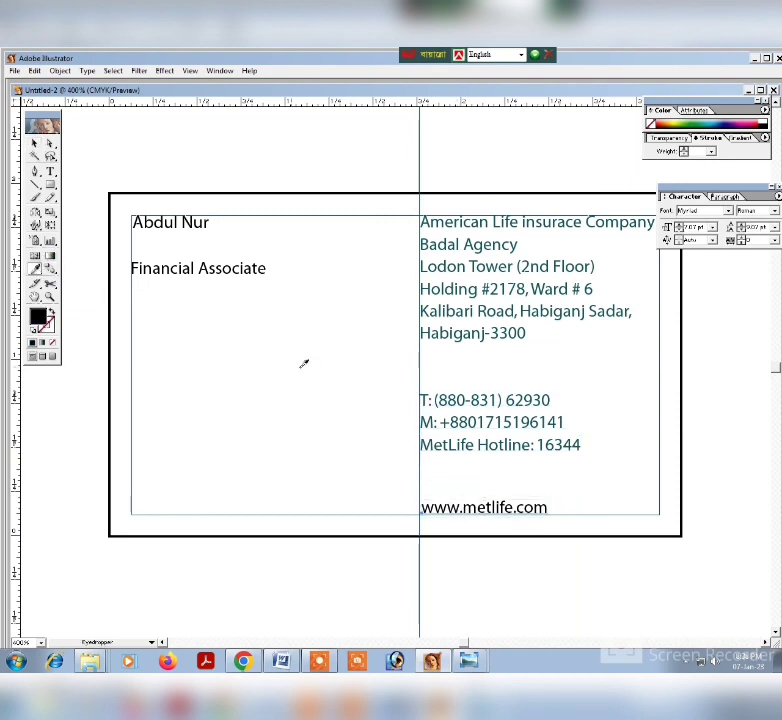
left_click(444, 398)
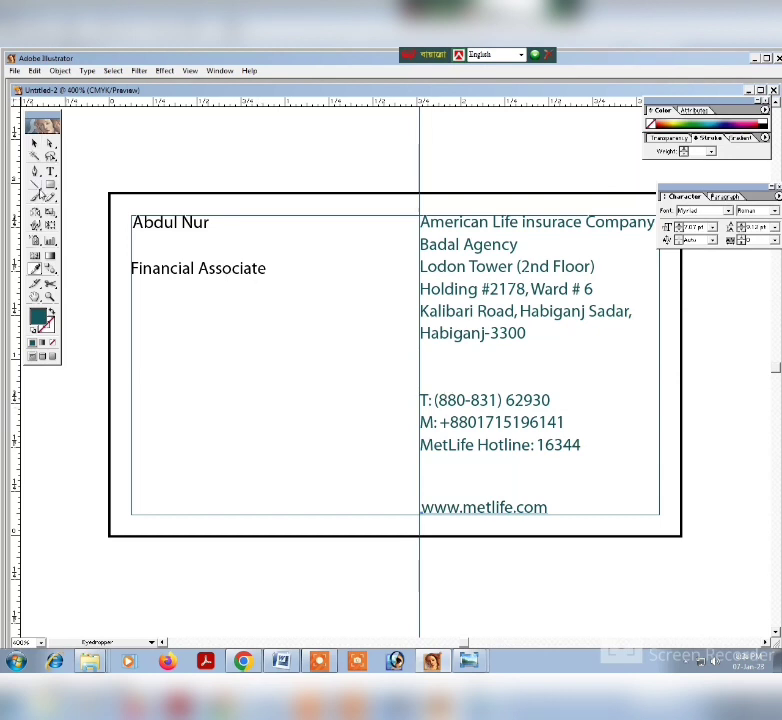
left_click(34, 145)
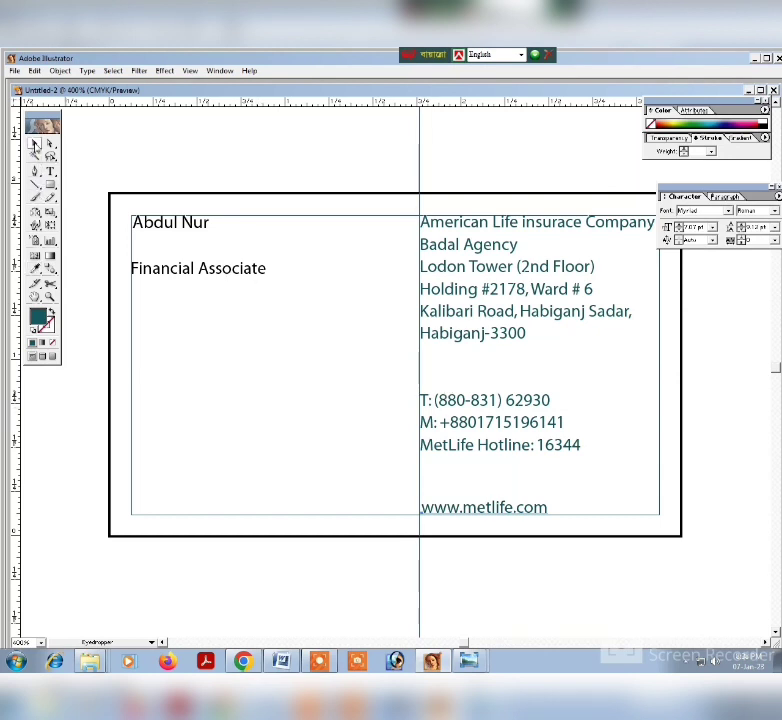
Apply the phone text's teal to the "Financial Associate" line with the Eyedropper.
left_click(210, 268)
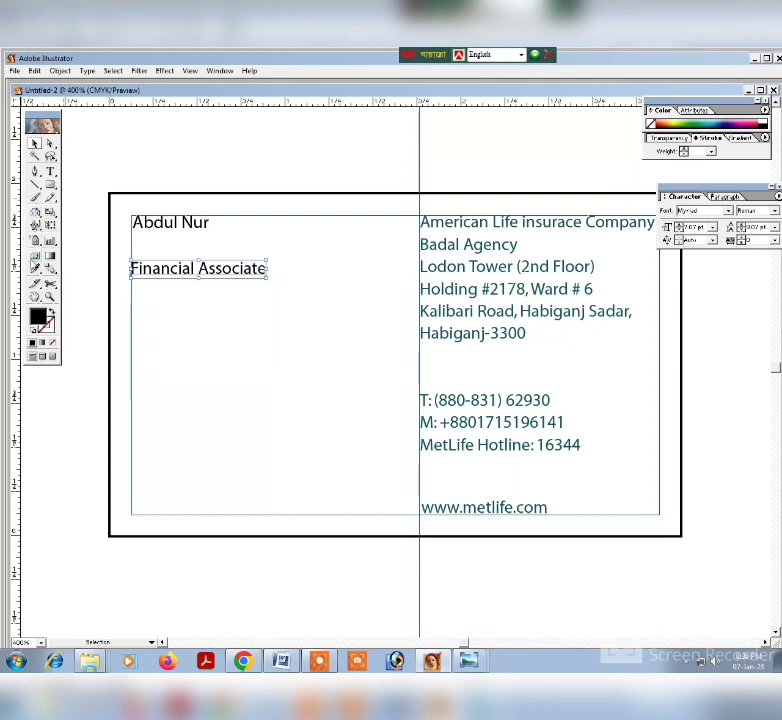
left_click(36, 270)
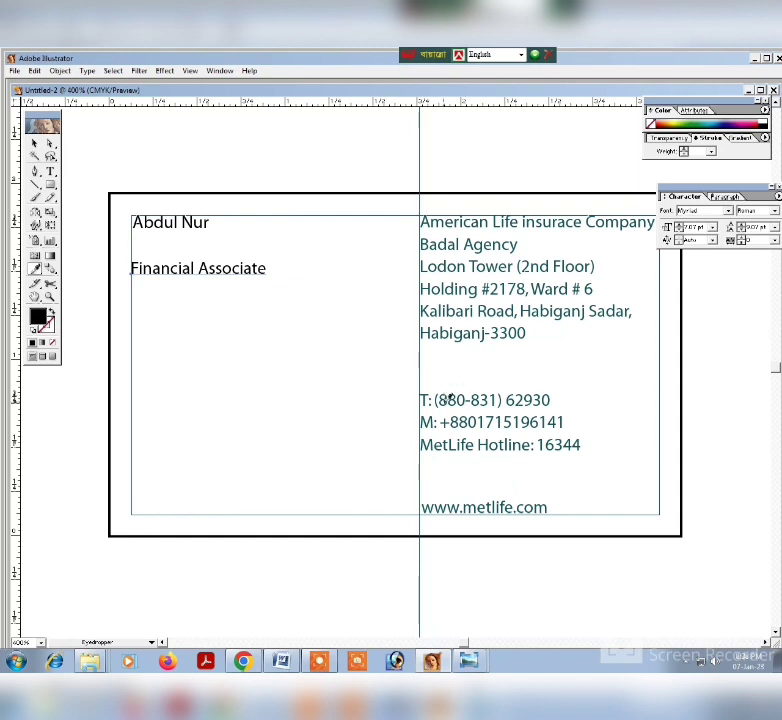
left_click(448, 395)
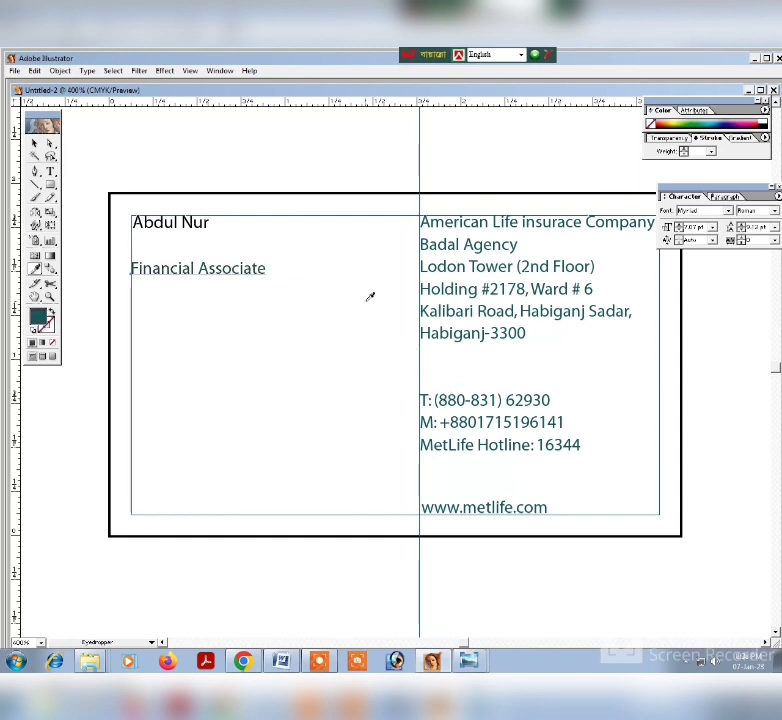
key("v")
left_click(255, 280)
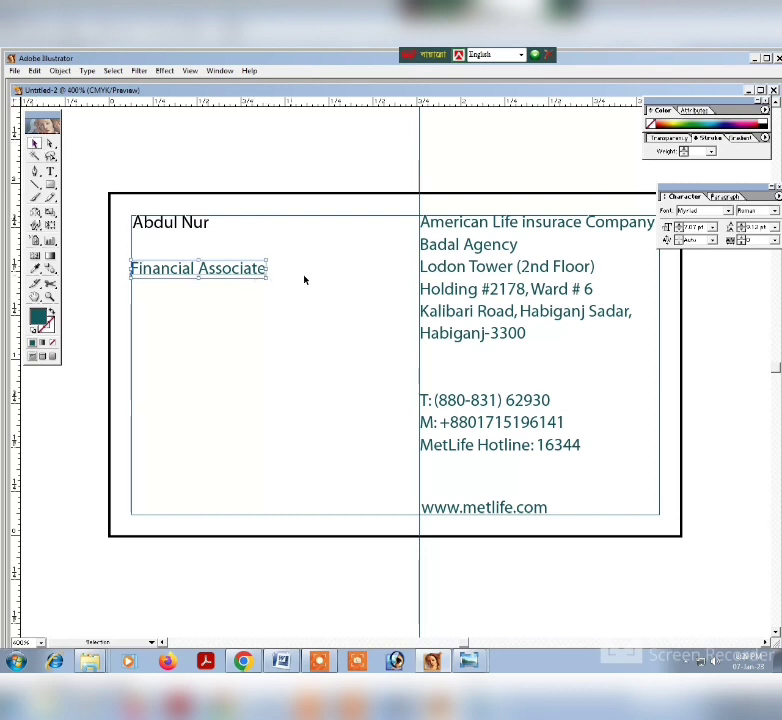
Scale the "Financial Associate" line down to about 6.6 pt and nudge it left to the margin guide.
left_click(490, 312)
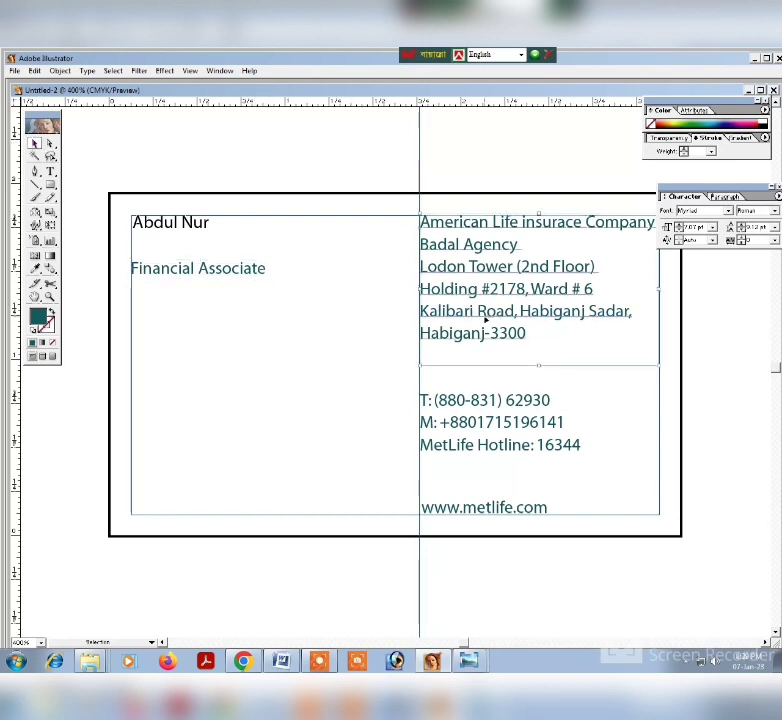
left_click(497, 438)
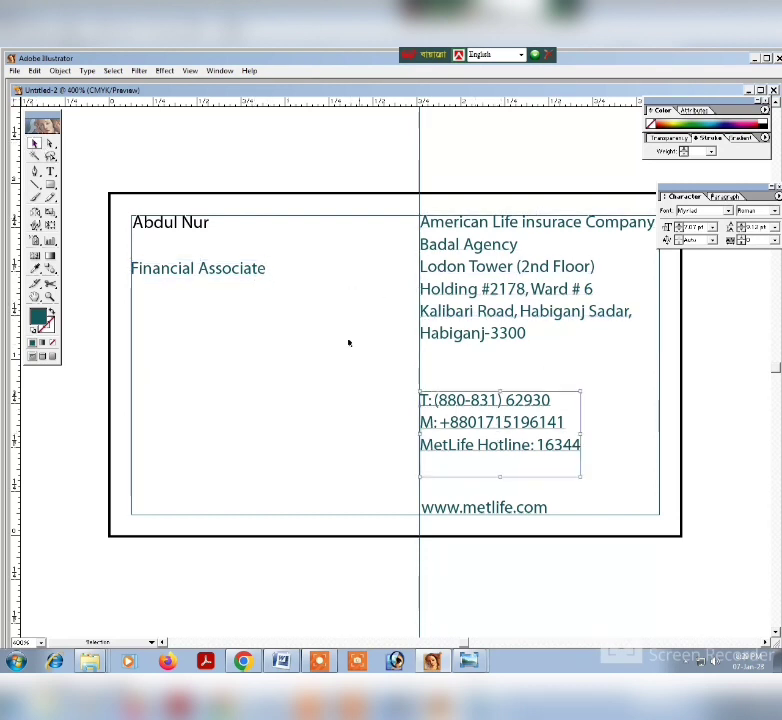
left_click(218, 270)
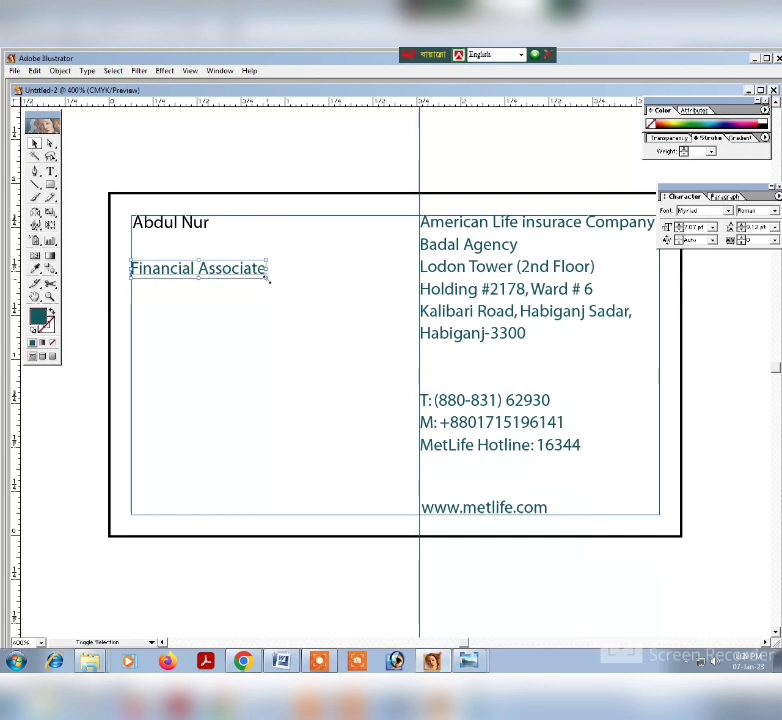
left_click_drag(268, 280, 263, 281)
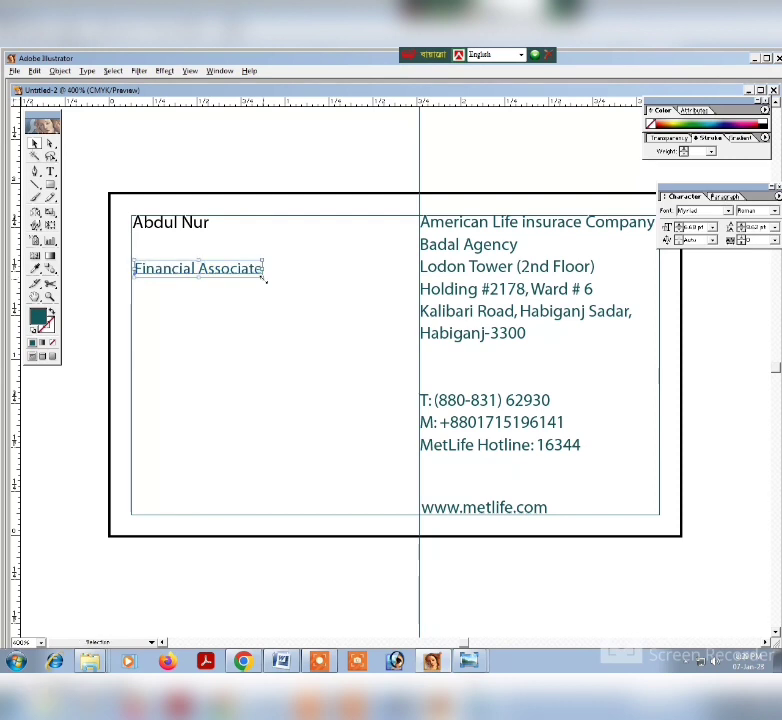
key("Left")
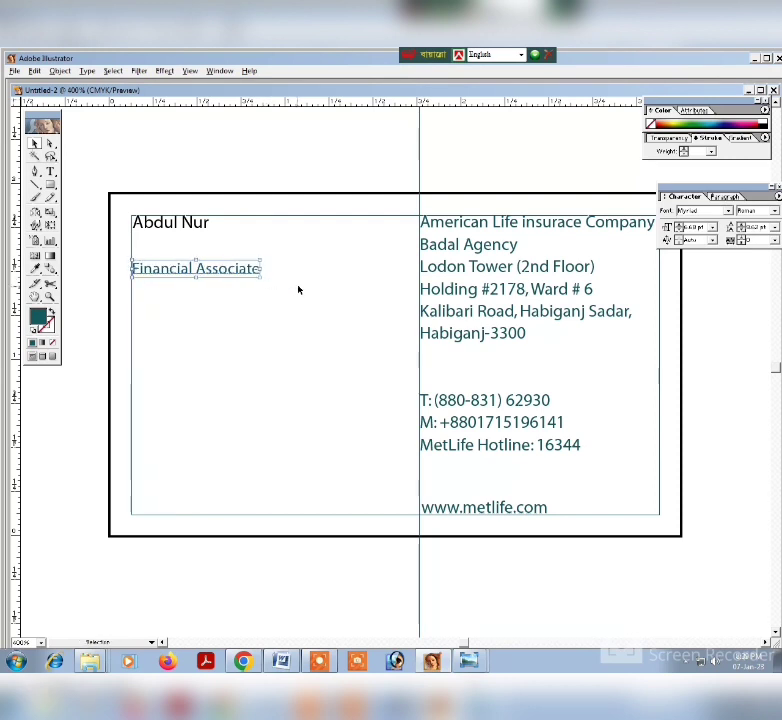
Draw a small closed quarter-round shape below the "Financial Associate" line, starting from a vertical line segment and completing it with the Pen tool.
left_click(298, 290)
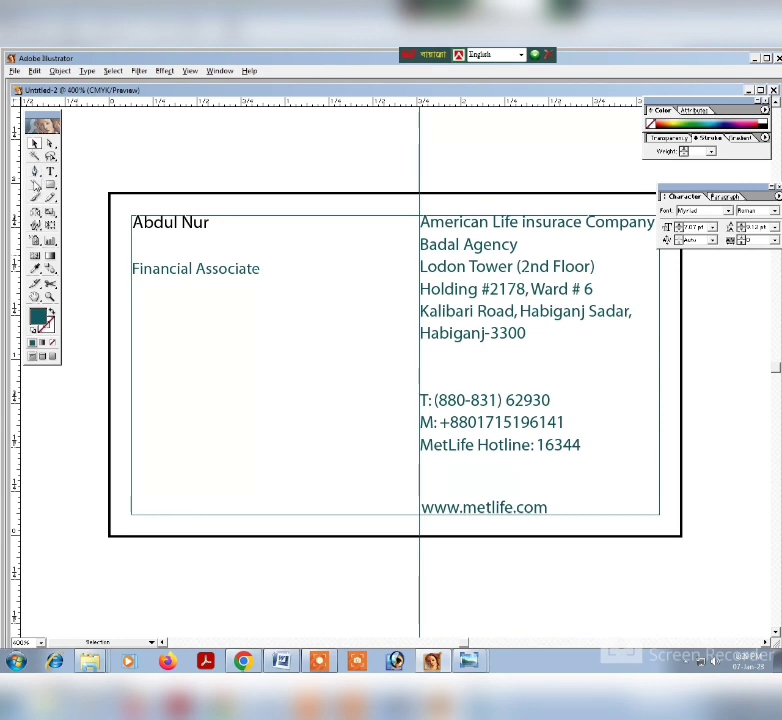
left_click(35, 186)
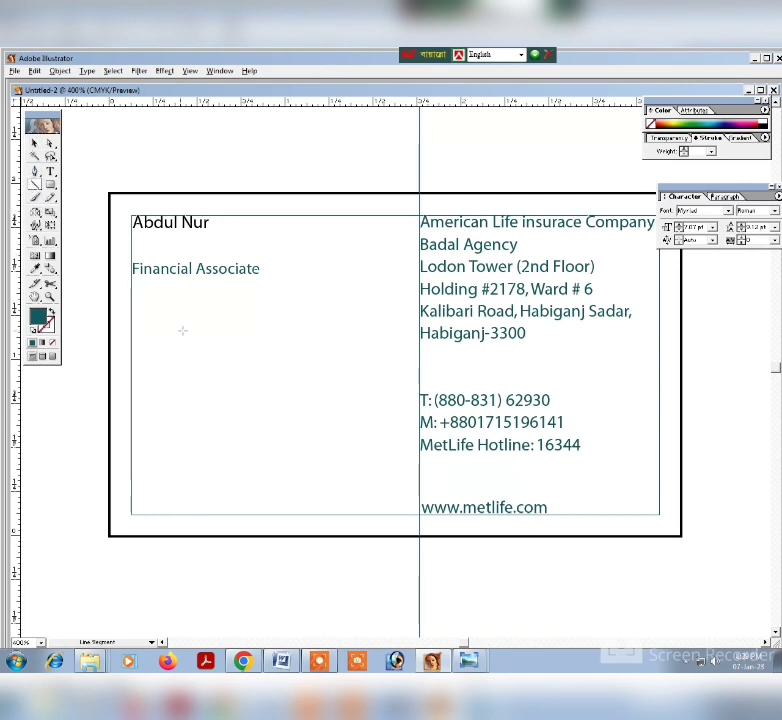
left_click_drag(186, 331, 187, 361)
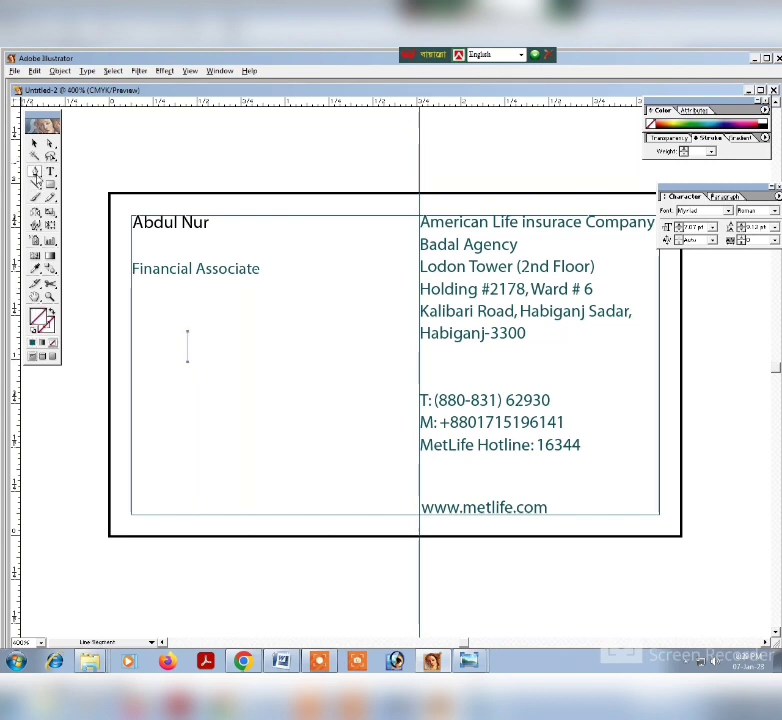
key("p")
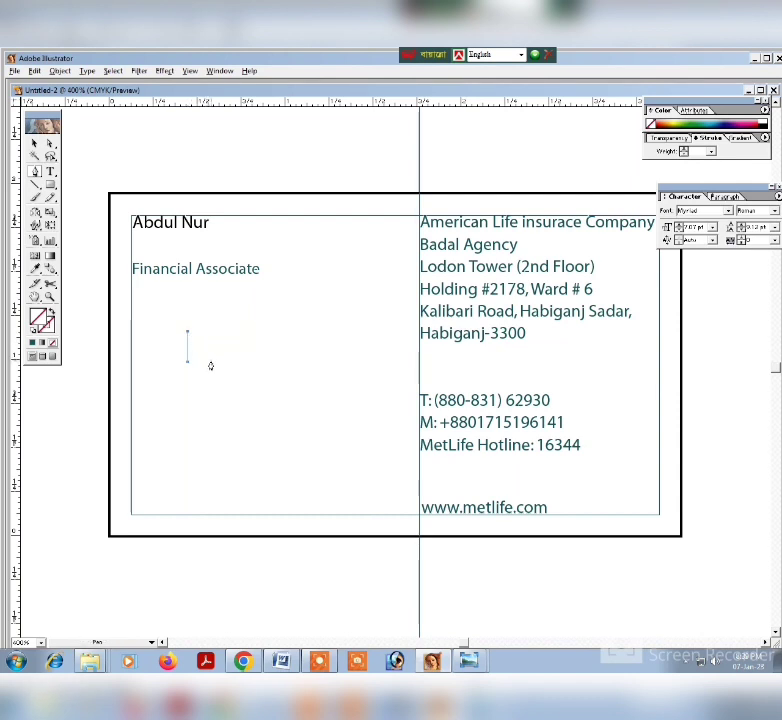
left_click_drag(210, 366, 213, 389)
left_click(211, 367)
left_click(210, 361)
Try different blue fills on the quarter-round shape, including the custom color 4E7CC6.
left_click(716, 117)
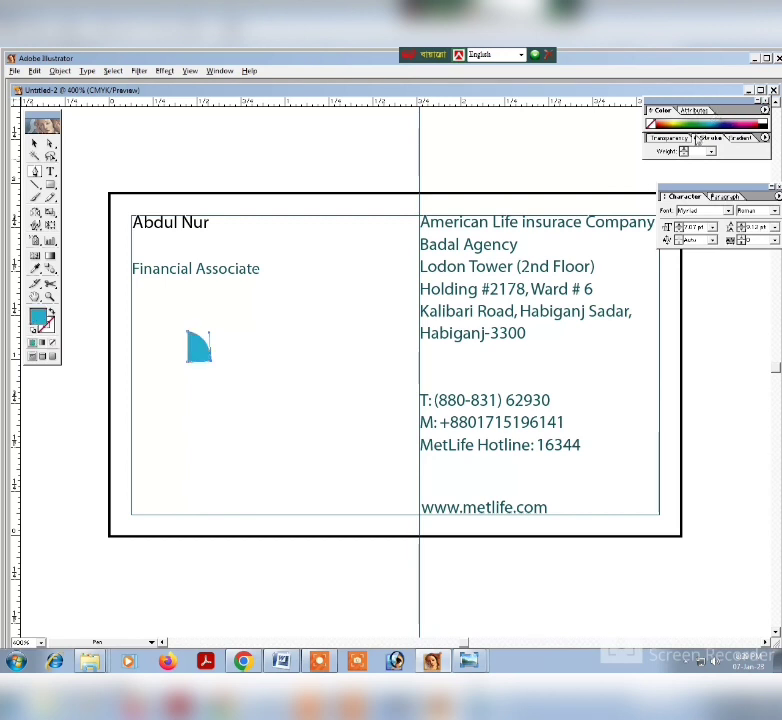
left_click(730, 119)
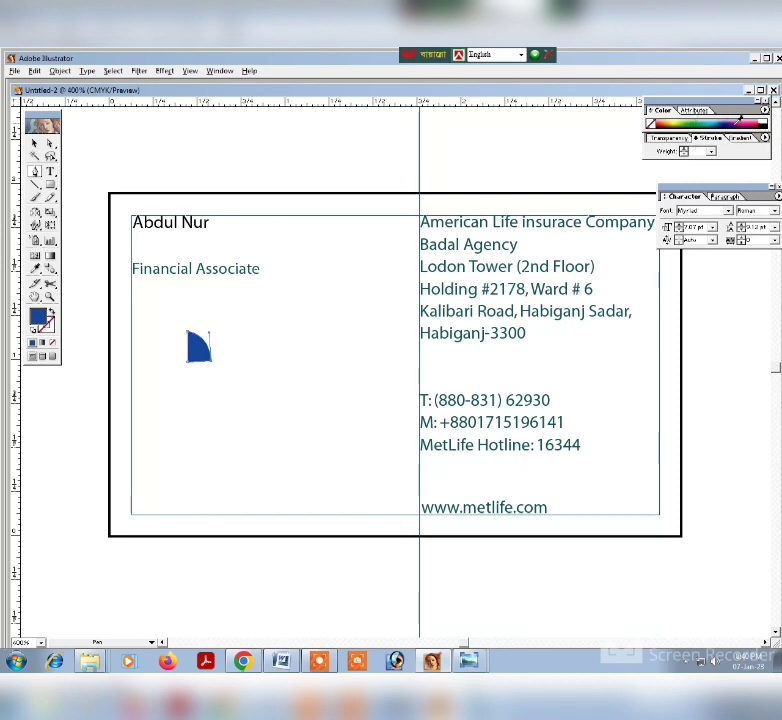
double_click(38, 316)
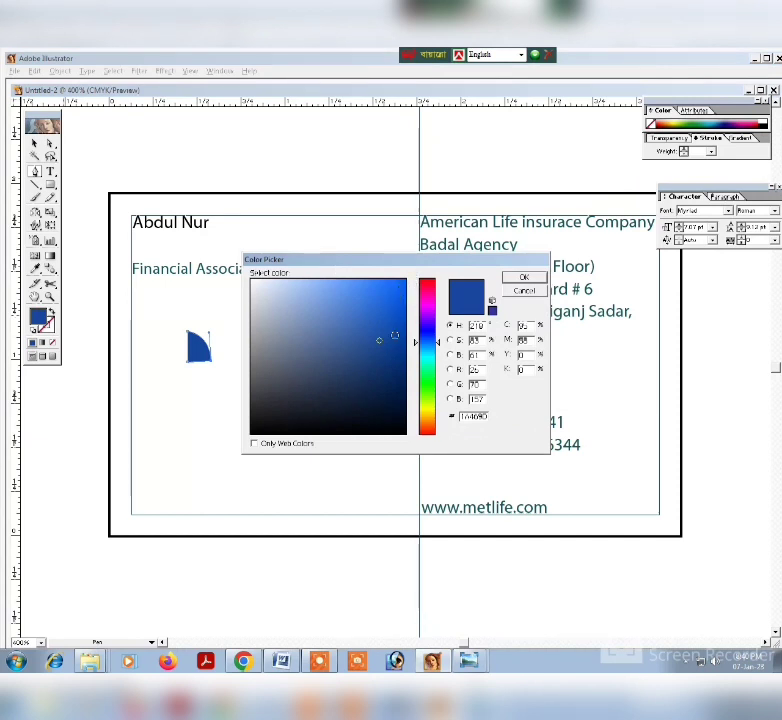
mouse_move(361, 332)
left_mouse_down()
mouse_move(325, 307)
mouse_move(344, 314)
left_mouse_up()
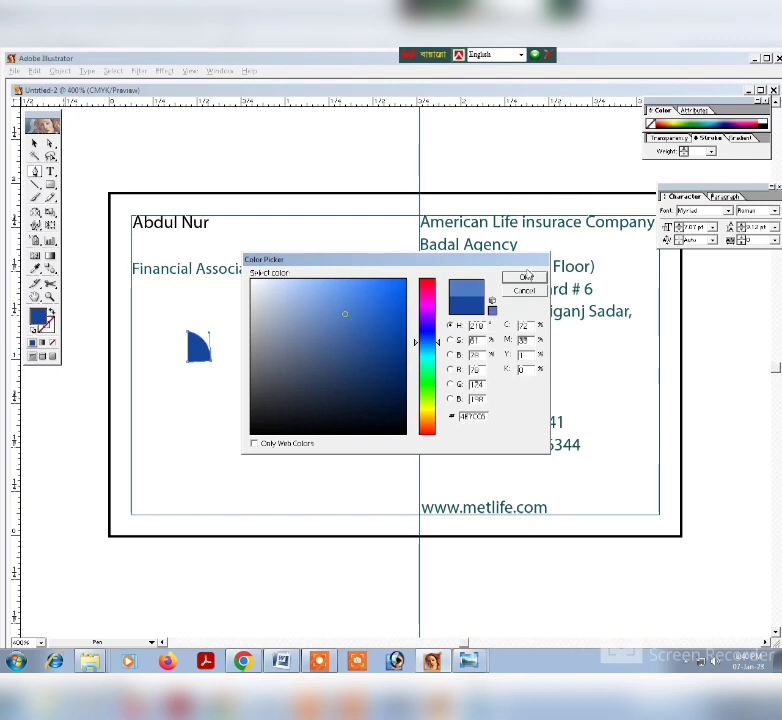
left_click(525, 277)
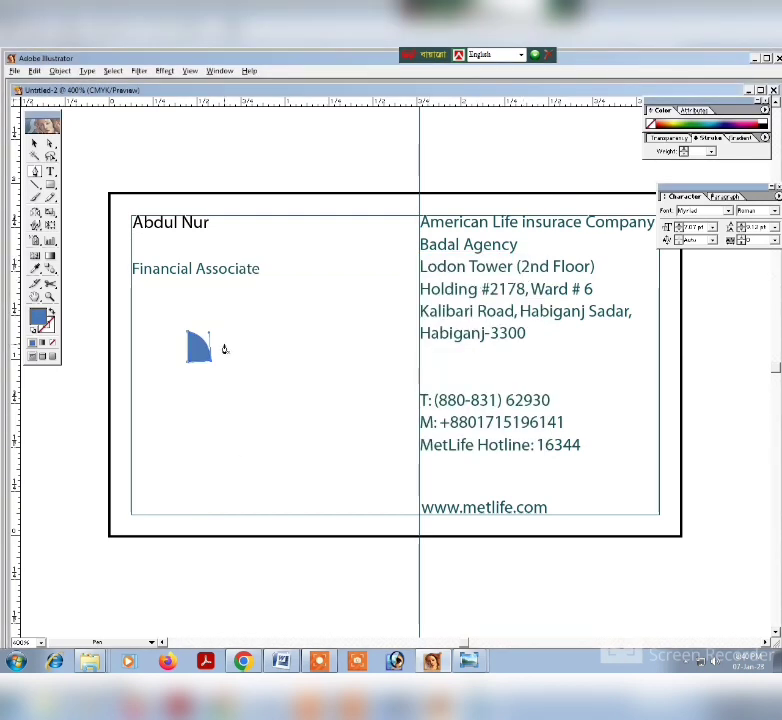
Fill the quarter-round shape with dark blue from the color spectrum and enlarge it slightly.
left_click(719, 120)
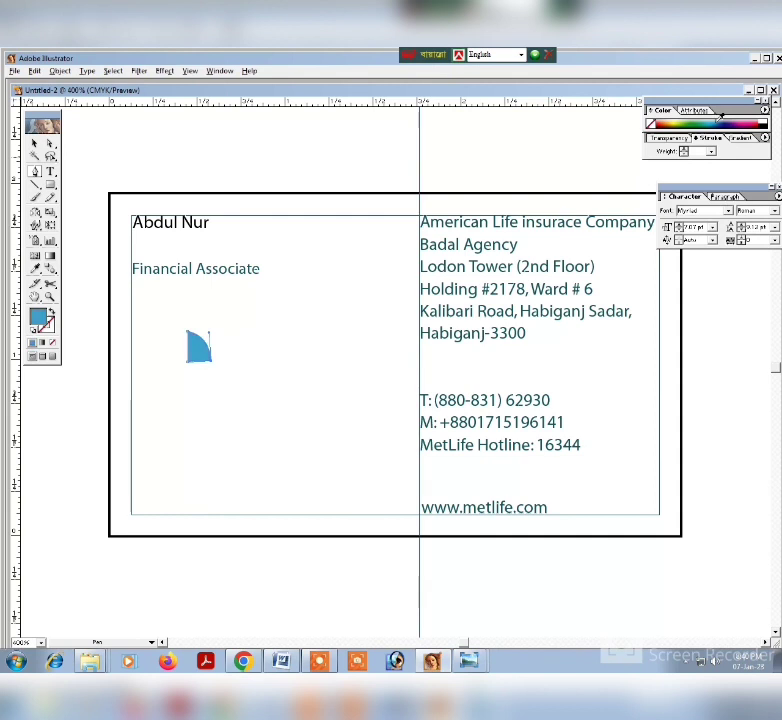
left_click(727, 118)
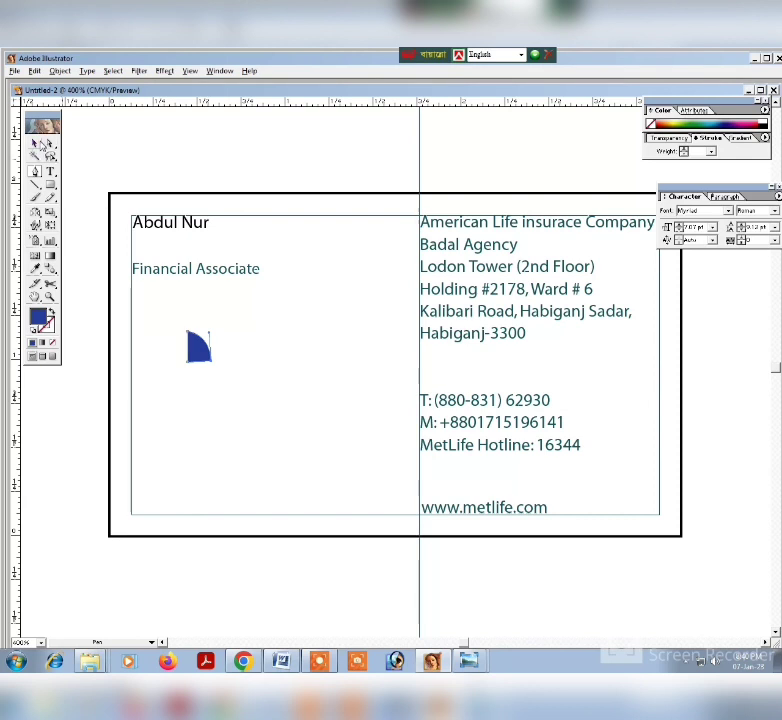
left_click(35, 145)
left_click_drag(169, 338, 218, 371)
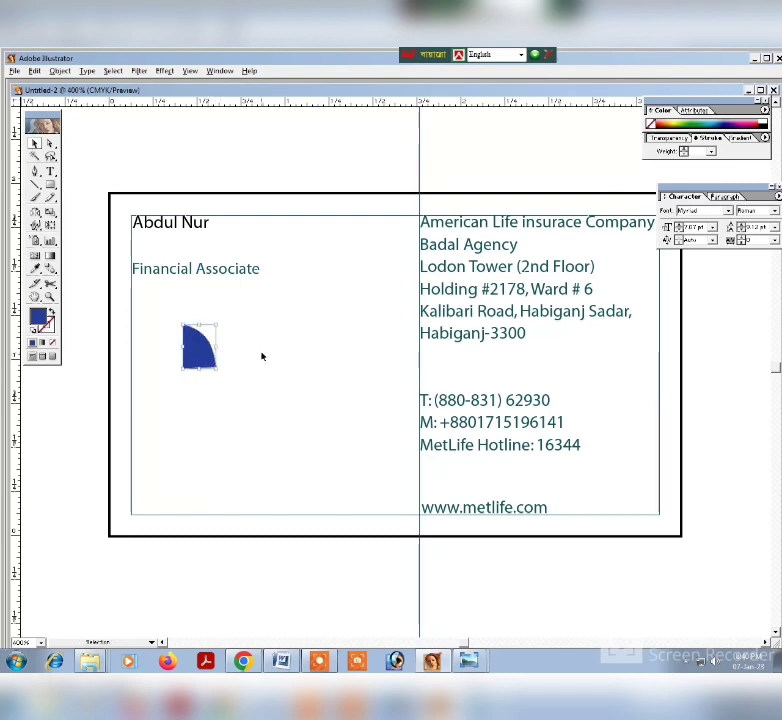
left_click(254, 352)
Shift the shape's lower-right anchor point slightly outward and down with Direct Selection to level its bottom edge.
key("ctrl+minus")
key("ctrl+minus")
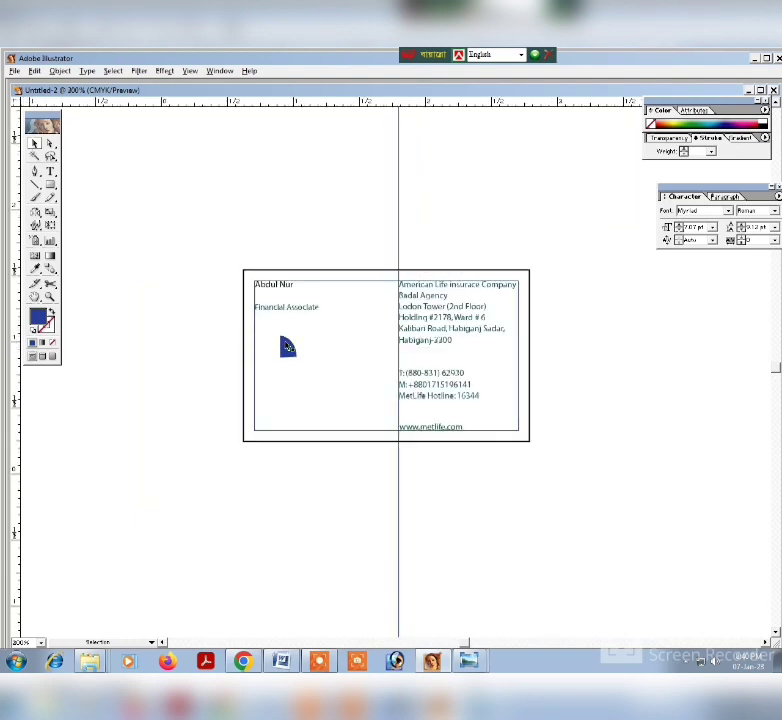
key("ctrl+plus")
key("ctrl+plus")
key("ctrl+plus")
key("ctrl+plus")
key("ctrl+plus")
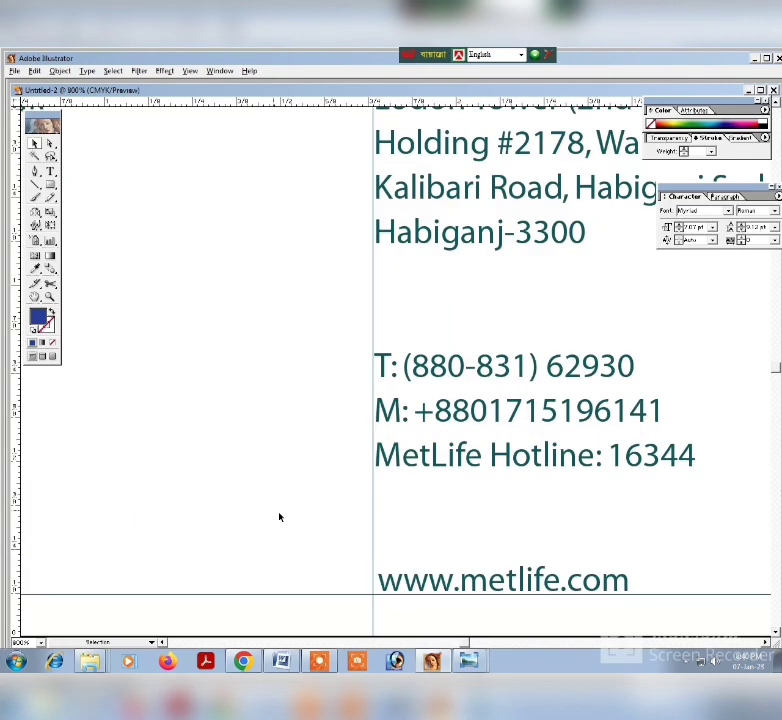
key("space")
left_click_drag(309, 455, 779, 570)
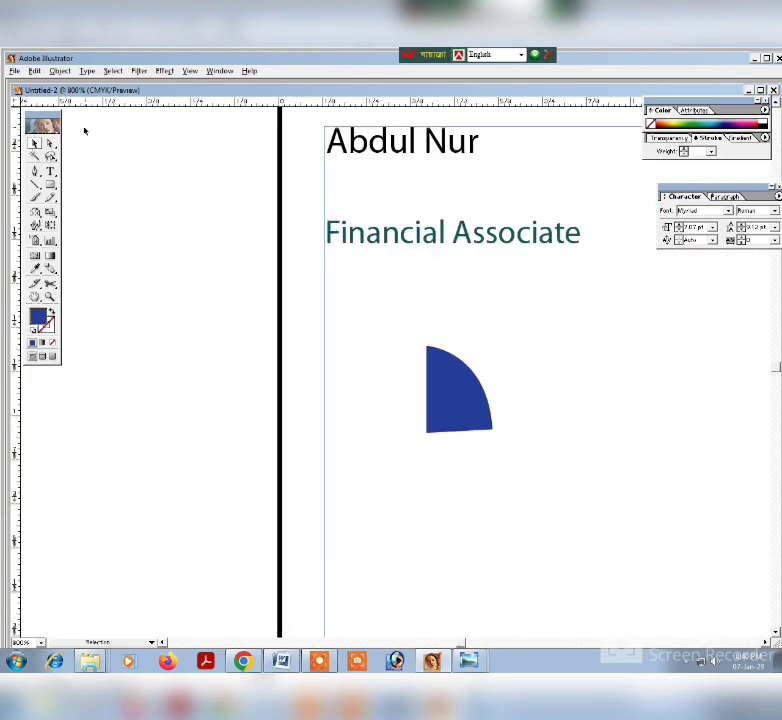
key("a")
left_click_drag(558, 447, 442, 400)
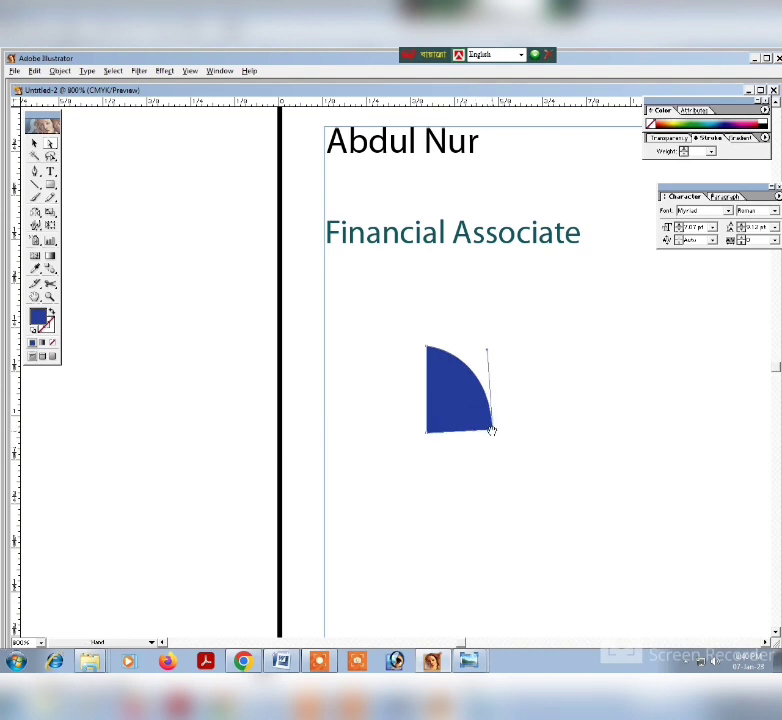
left_click_drag(508, 430, 462, 413)
left_click_drag(493, 430, 498, 434)
left_click(557, 437)
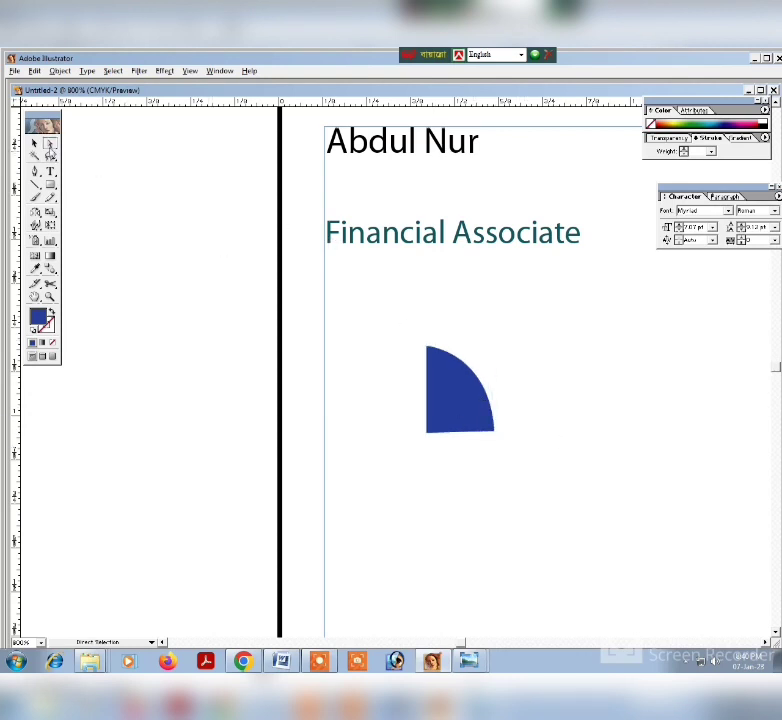
Duplicate the quarter-round shape with copy and paste, and reflect the copy across the vertical axis.
left_click(32, 144)
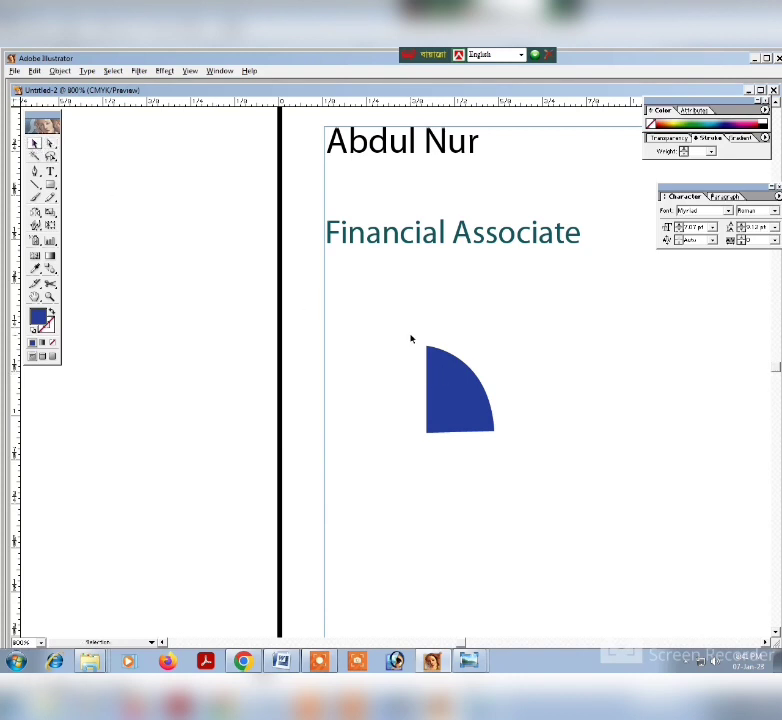
left_click_drag(410, 339, 499, 435)
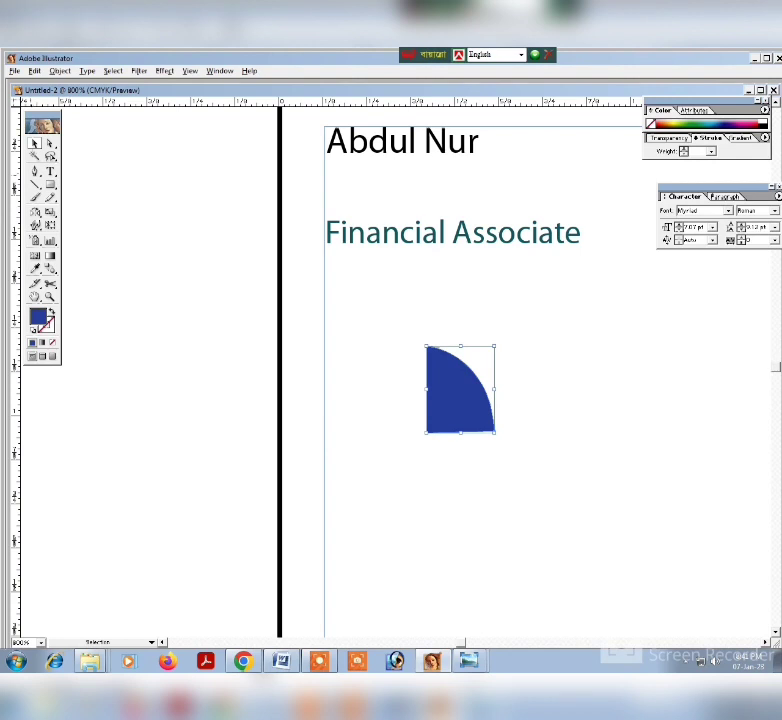
left_click(62, 71)
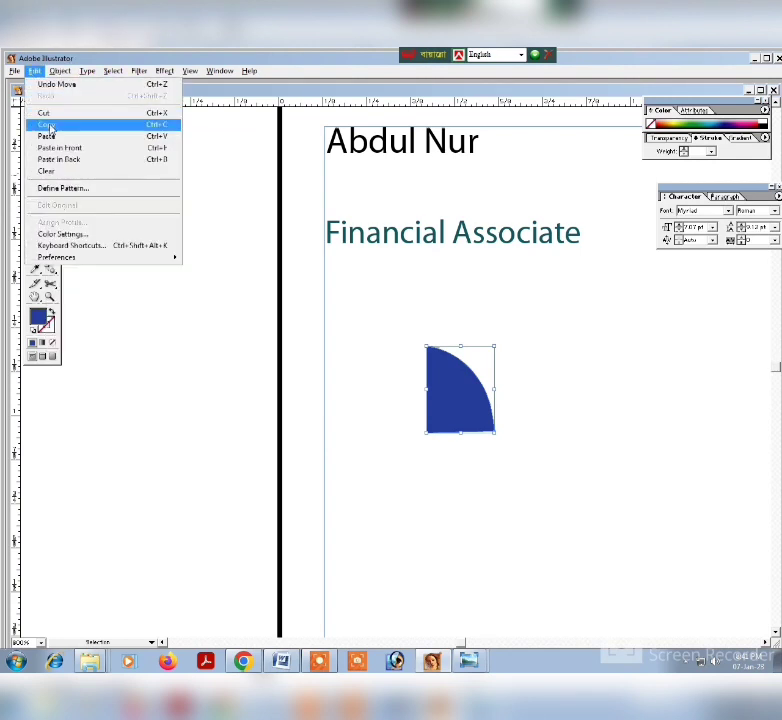
left_click(52, 125)
left_click(34, 71)
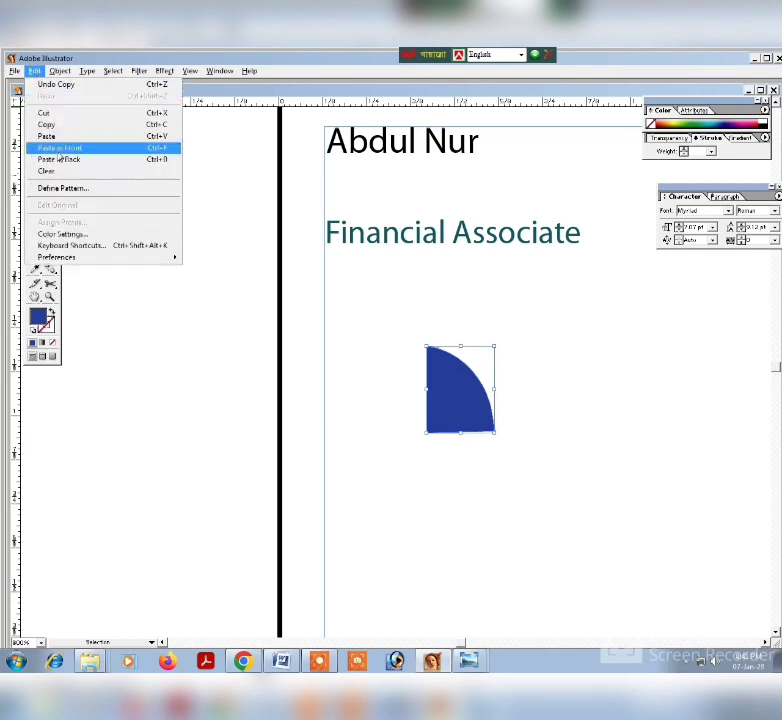
left_click(55, 135)
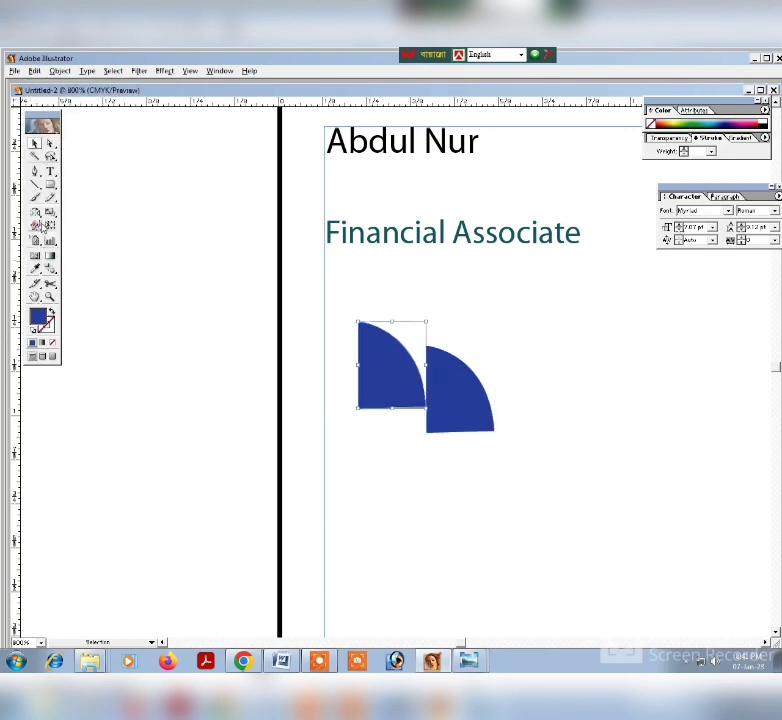
double_click(35, 214)
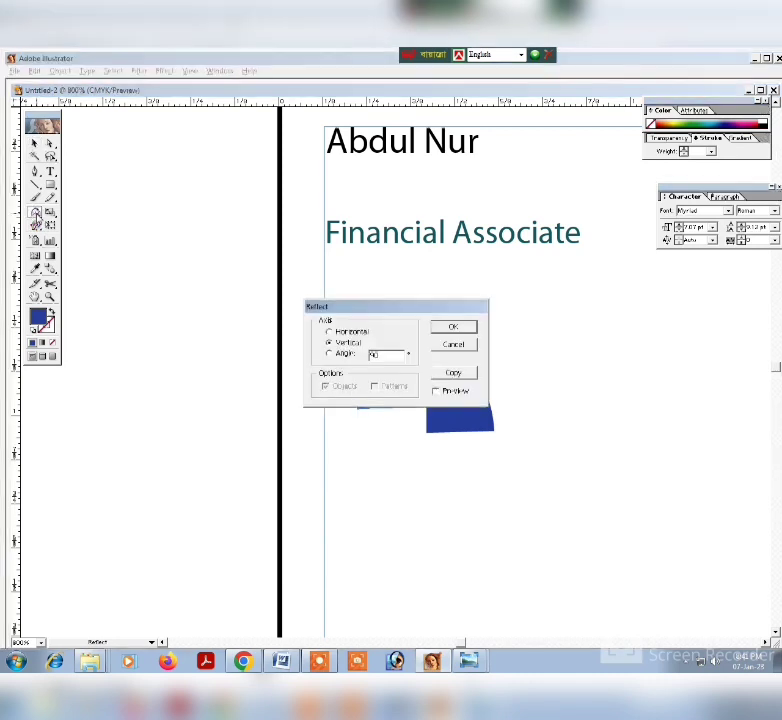
left_click(454, 331)
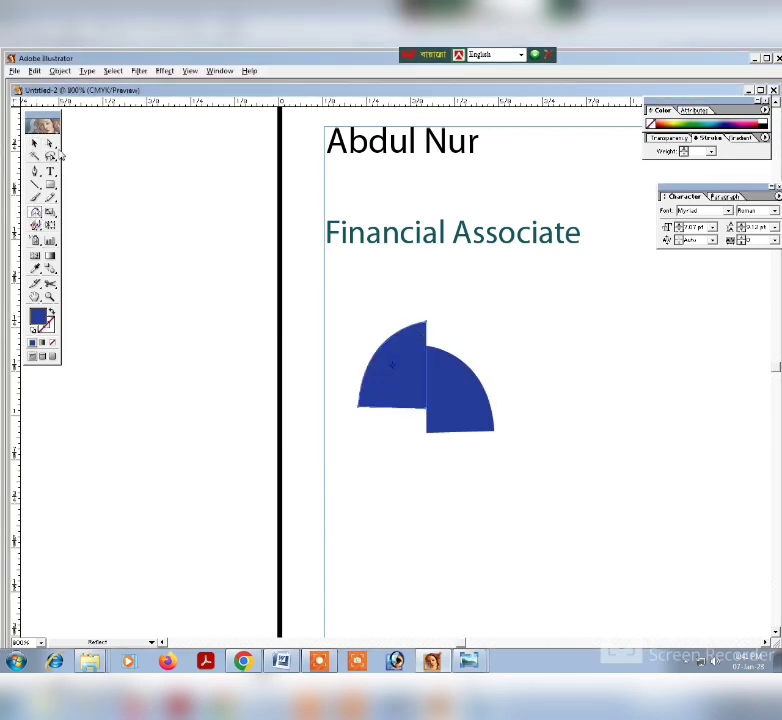
Move the mirrored copy over the original's right side and nudge it left so the two overlap into an M-like shape.
left_click(35, 145)
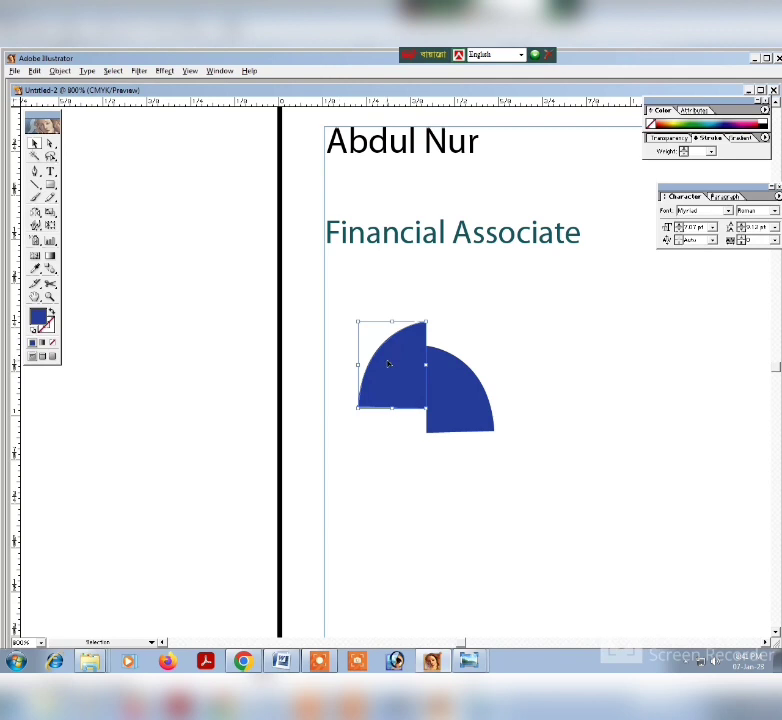
left_click_drag(389, 363, 508, 387)
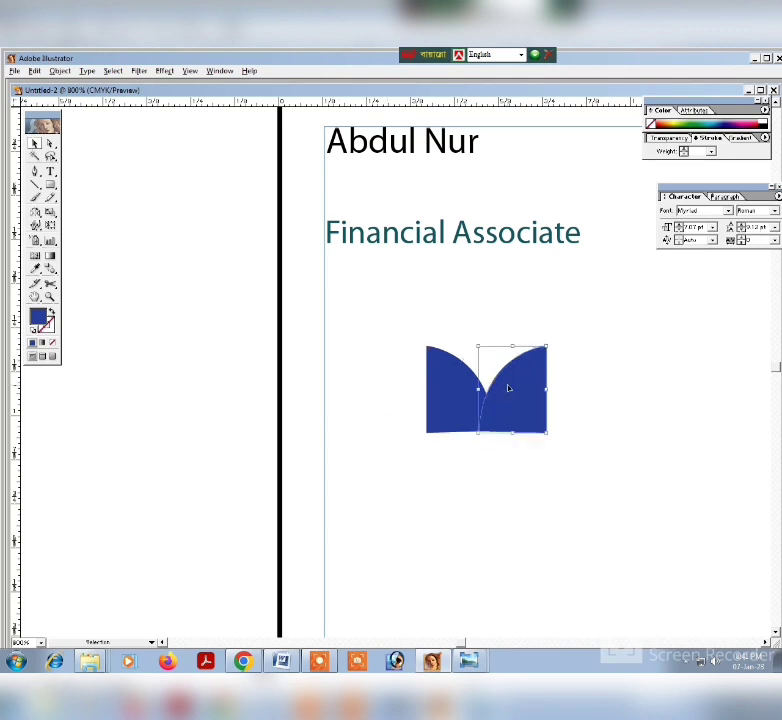
key("Left")
key("Left")
key("Left")
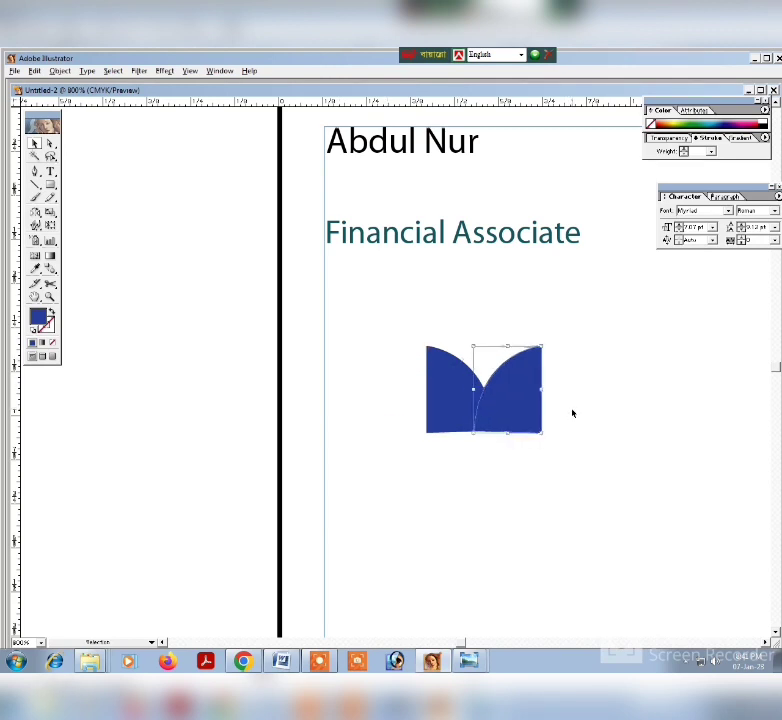
left_click(571, 413)
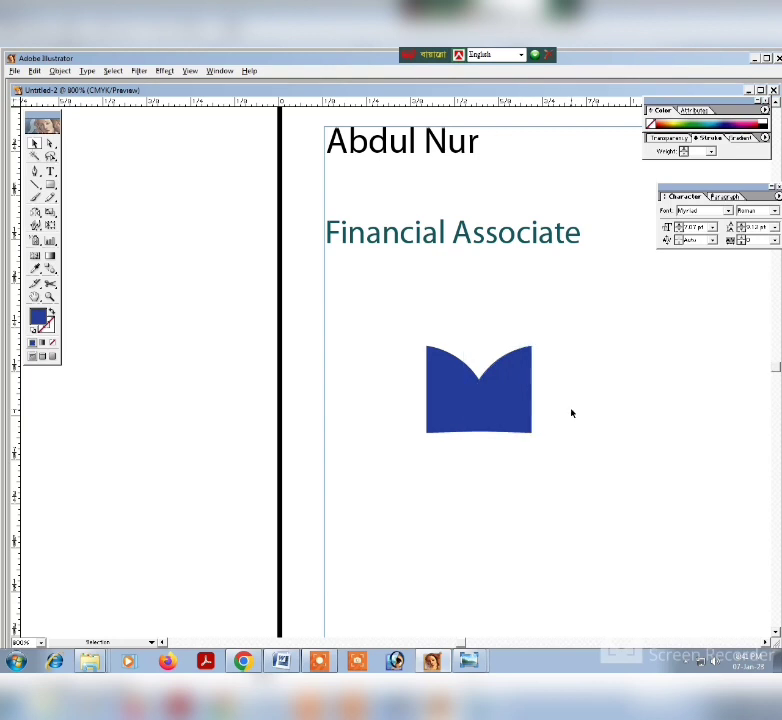
left_click(521, 420)
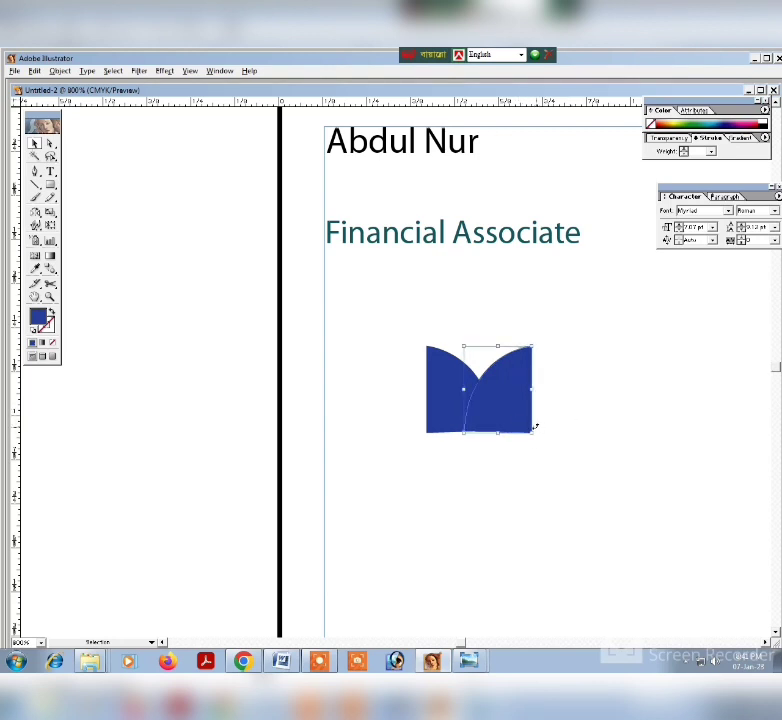
left_click(544, 456)
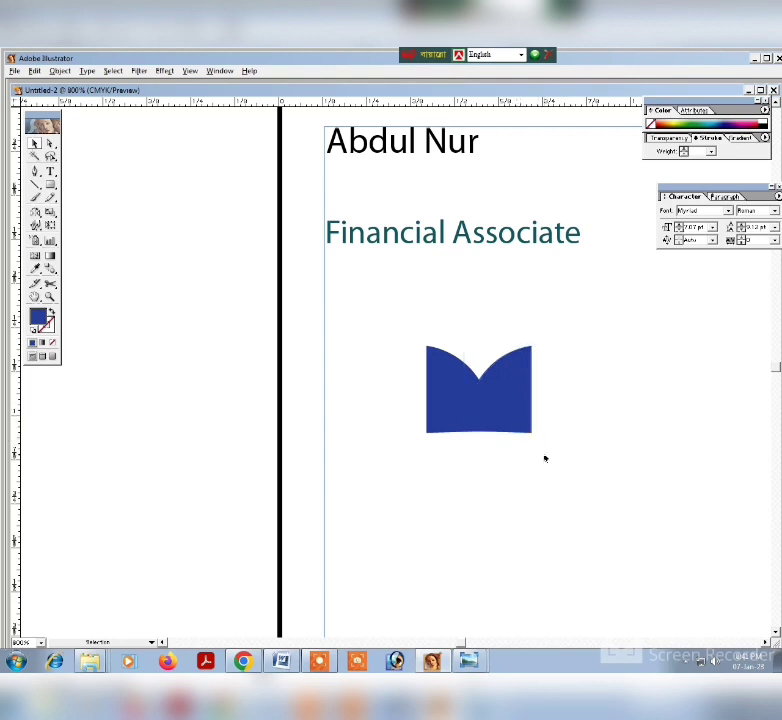
left_click(497, 414)
key("Left")
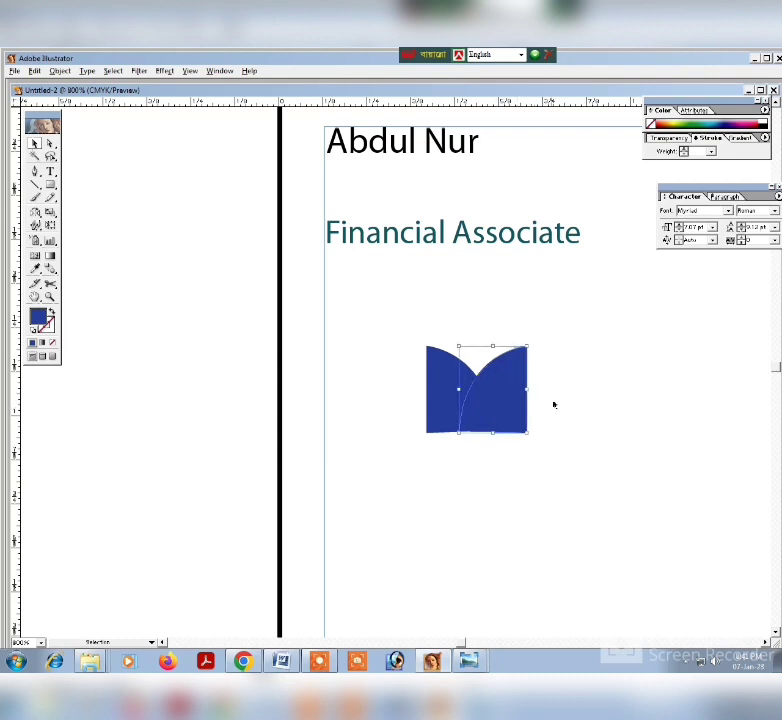
left_click(562, 403)
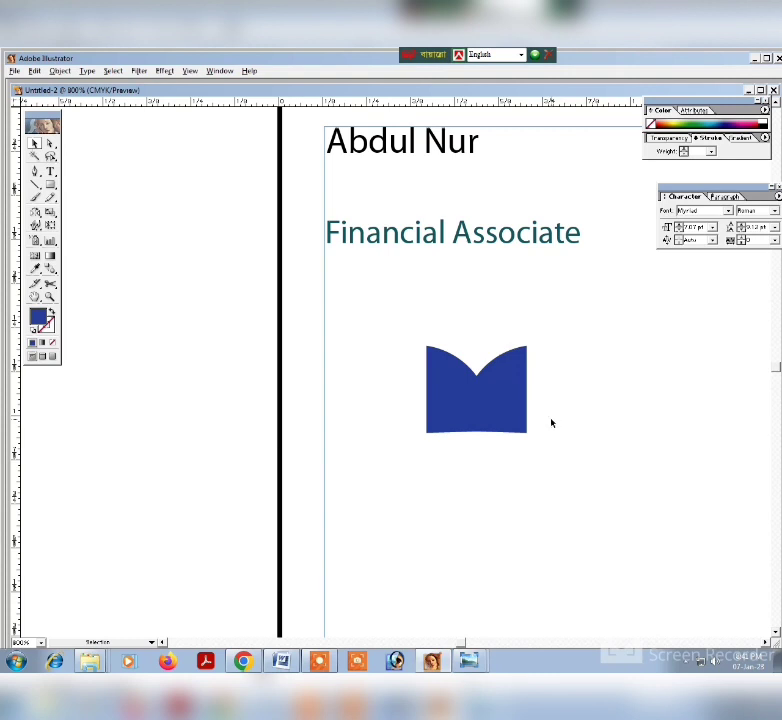
Select both overlapping quarter-round shapes and split them where they overlap with Pathfinder Divide.
left_click(488, 403)
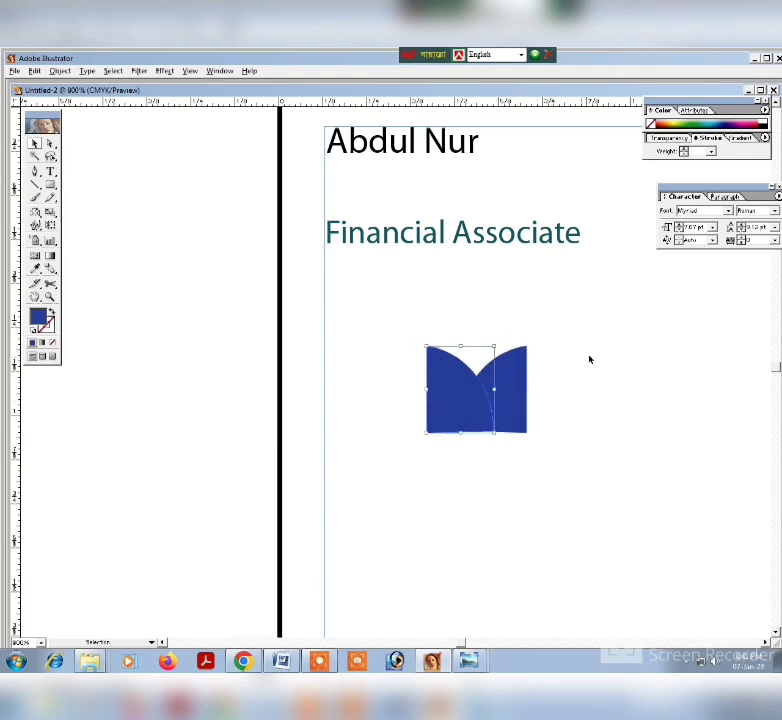
left_click(219, 71)
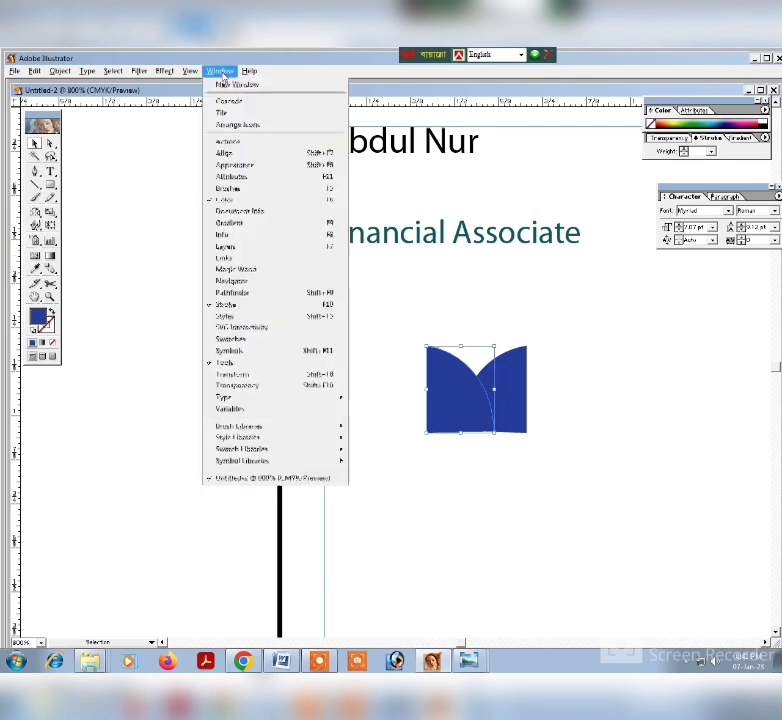
left_click(236, 155)
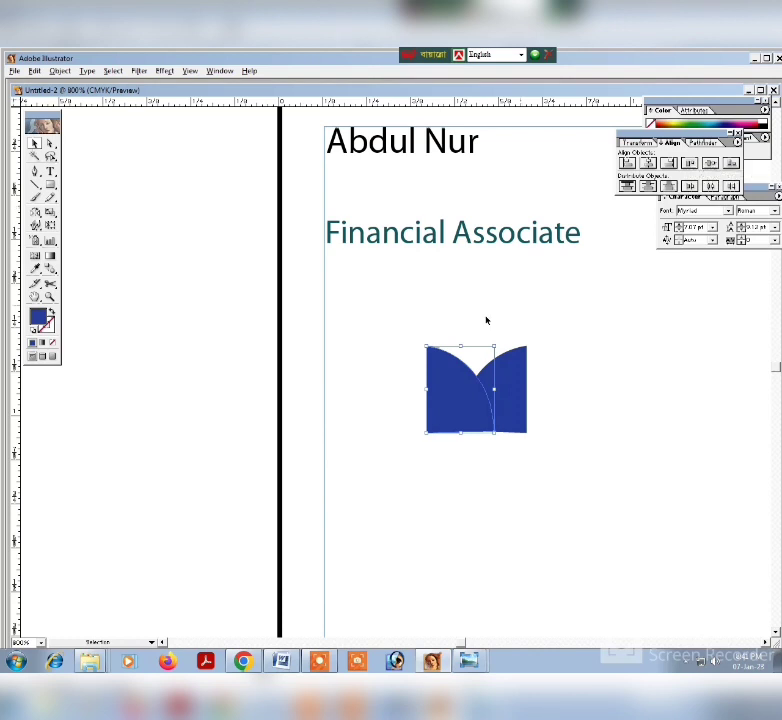
left_click_drag(345, 336, 578, 458)
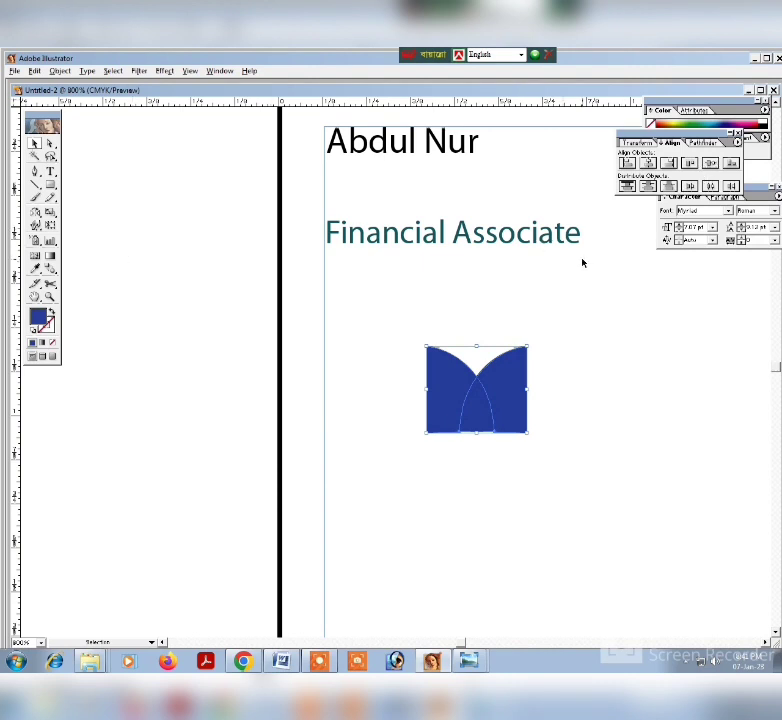
left_click(700, 144)
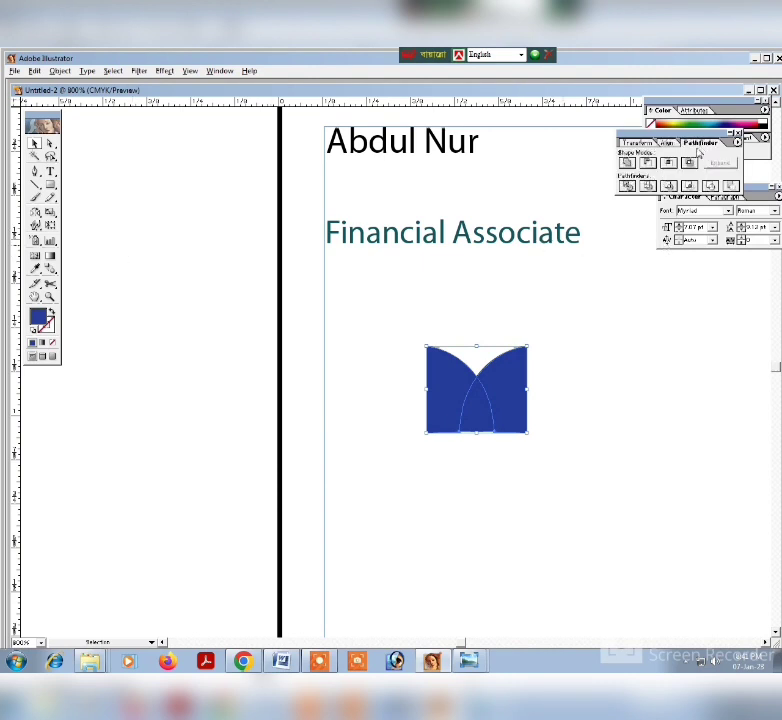
right_click(483, 410)
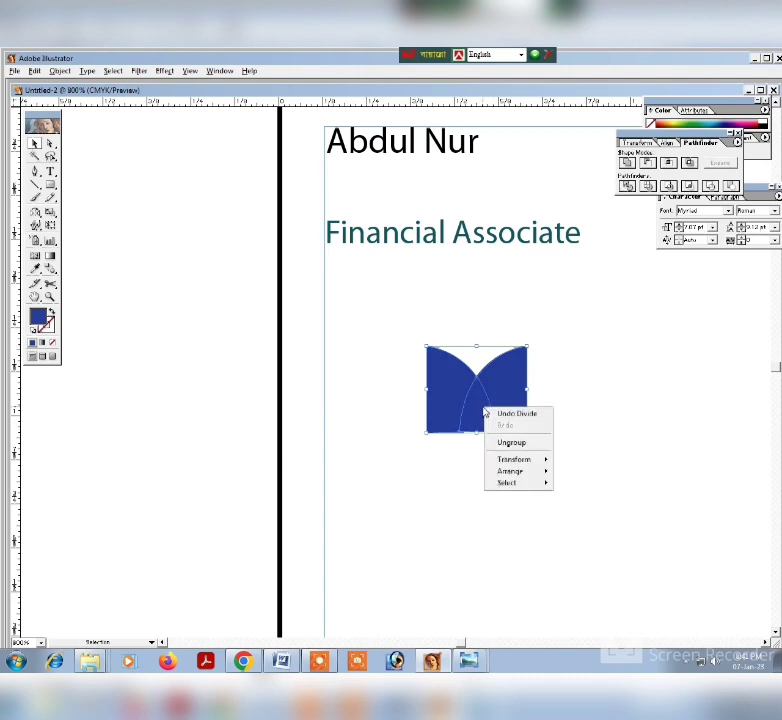
left_click(609, 337)
left_click(526, 397)
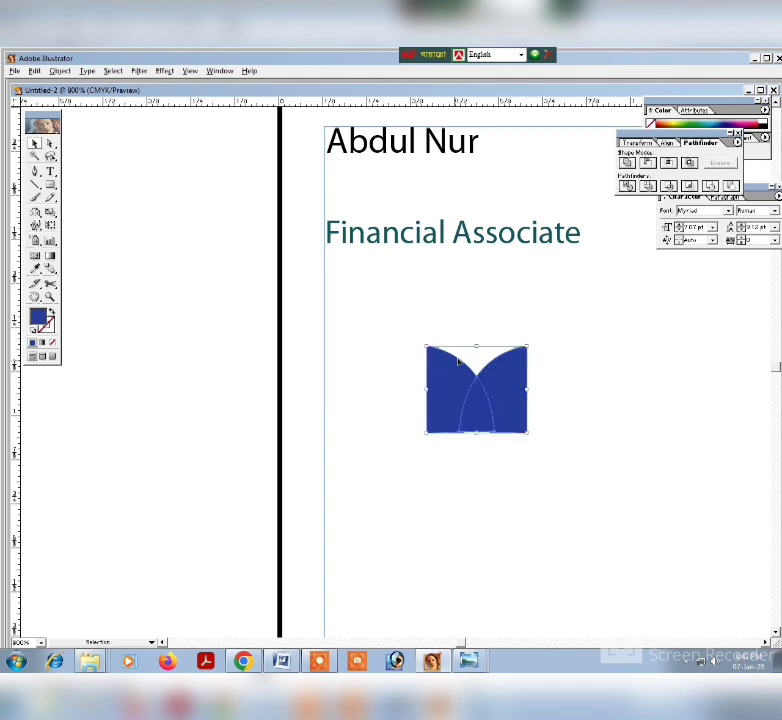
left_click(365, 309)
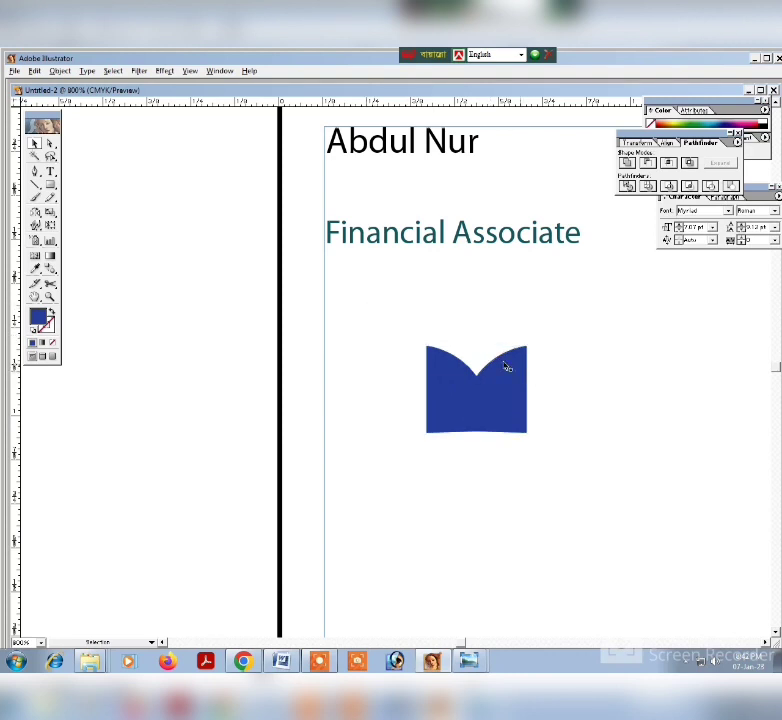
Ungroup the divided pieces of the M-shaped logo mark and deselect them.
left_click(510, 366)
right_click(511, 382)
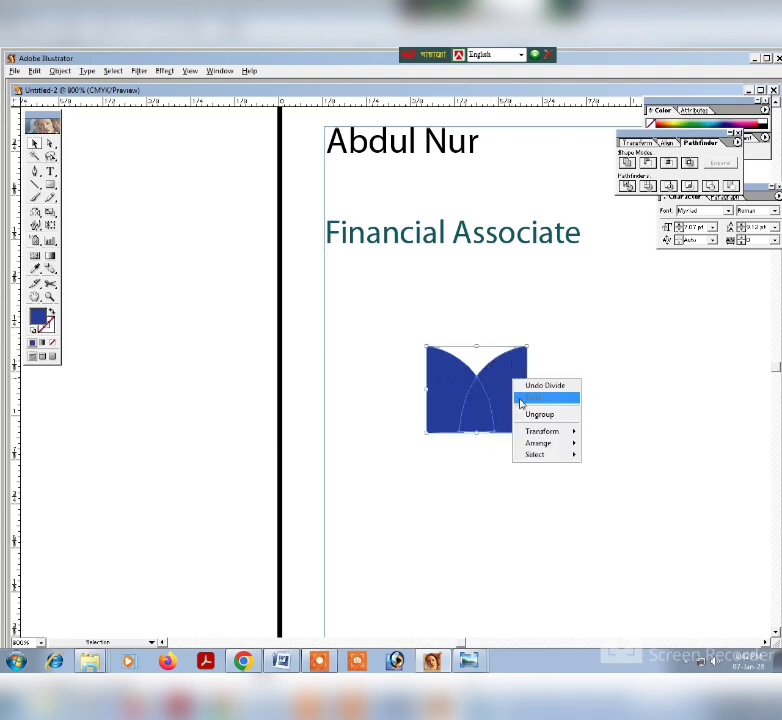
left_click(531, 414)
left_click(534, 400)
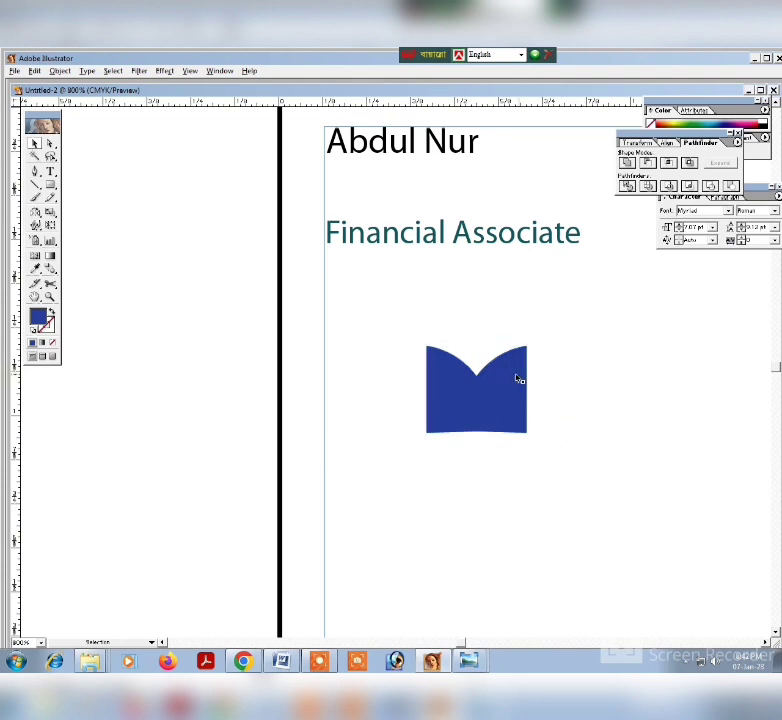
Try a dark teal fill on the central overlap piece of the logo mark.
left_click(478, 398)
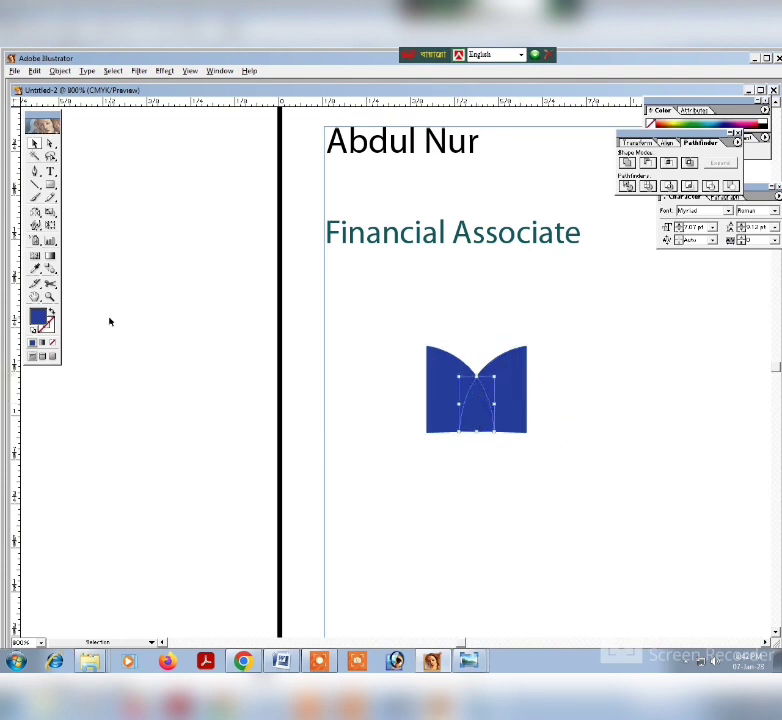
double_click(38, 318)
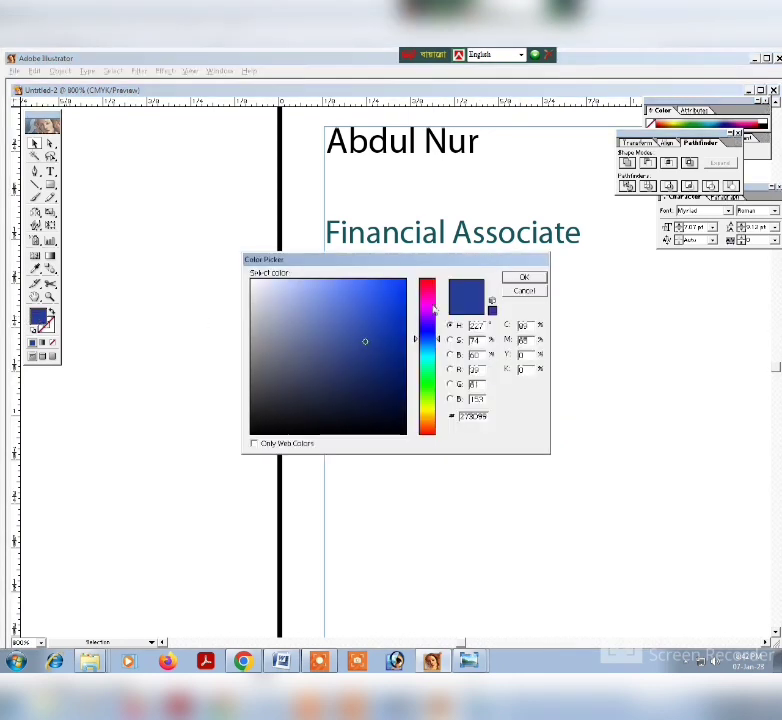
left_click(525, 291)
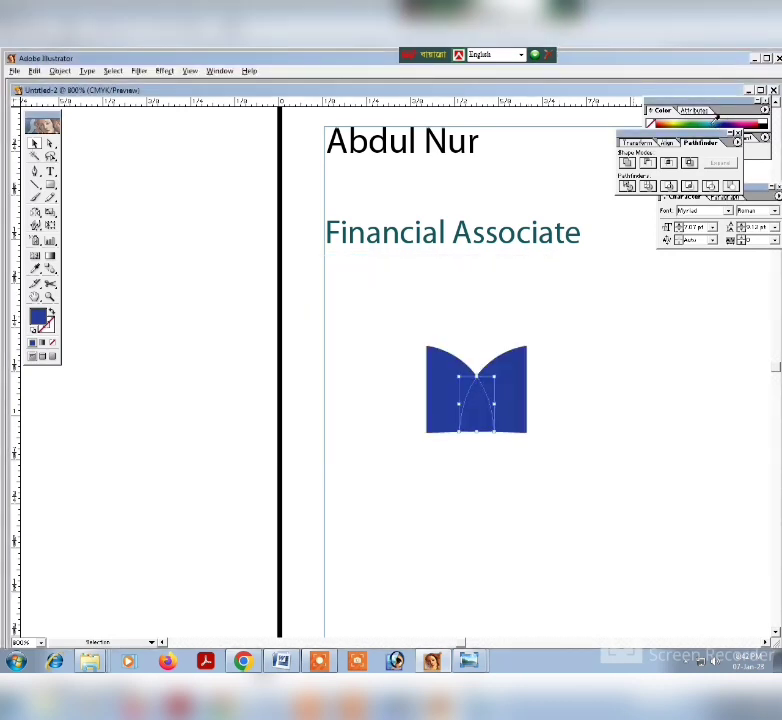
left_click(711, 126)
Fill the right-hand piece of the logo mark with light green from the color spectrum.
left_click(521, 364)
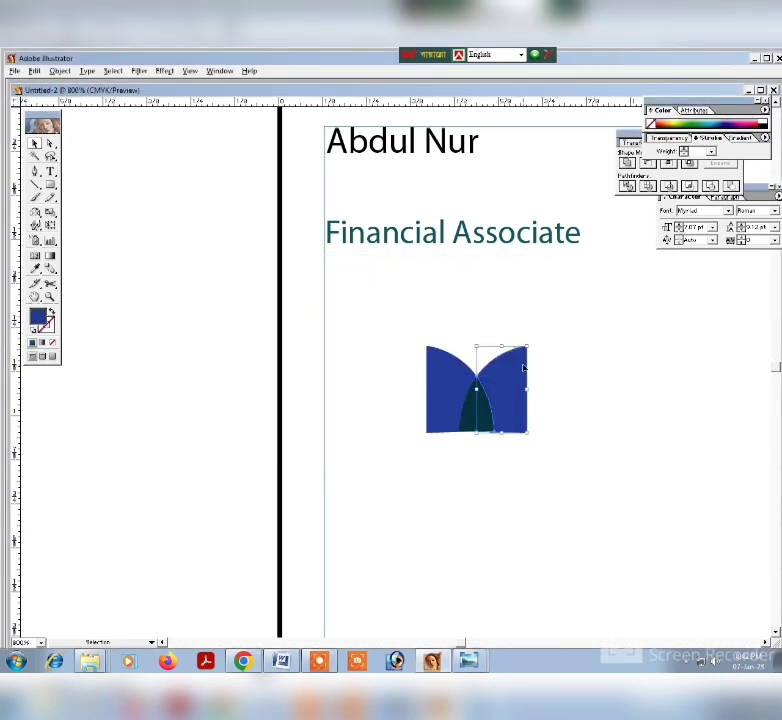
left_click(688, 118)
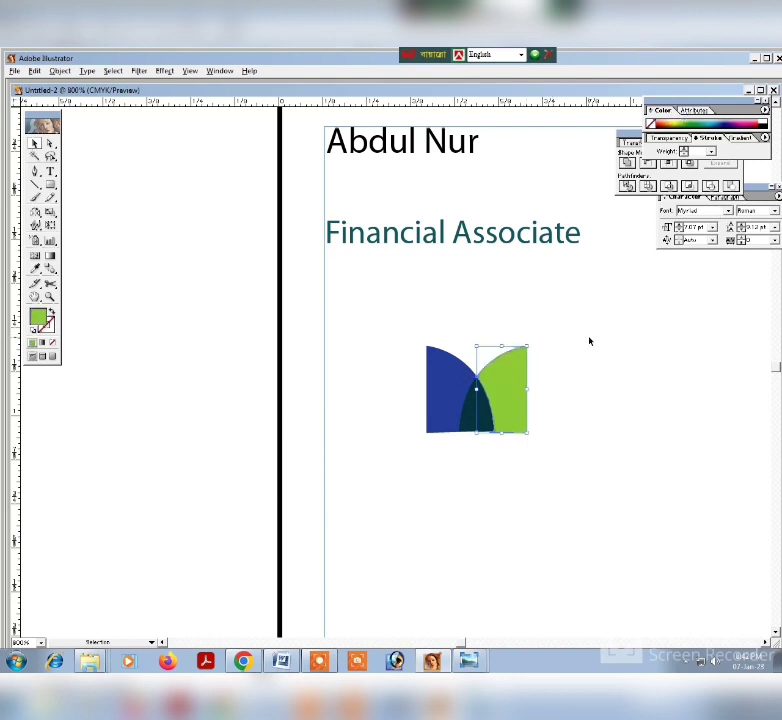
left_click(588, 339)
Try several blue and teal fills on the logo's central overlap piece and settle on deep navy blue.
left_click(490, 398)
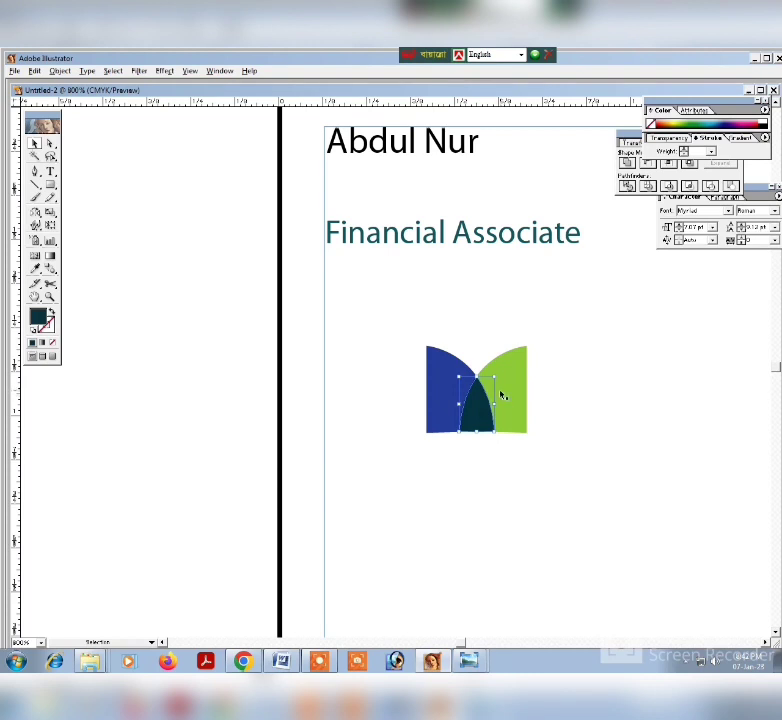
left_click(737, 118)
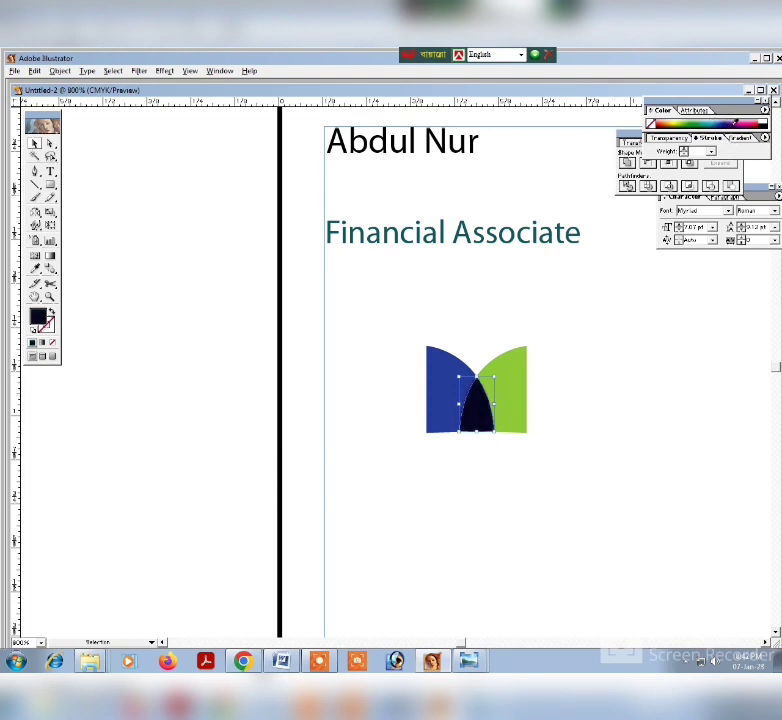
left_click(718, 119)
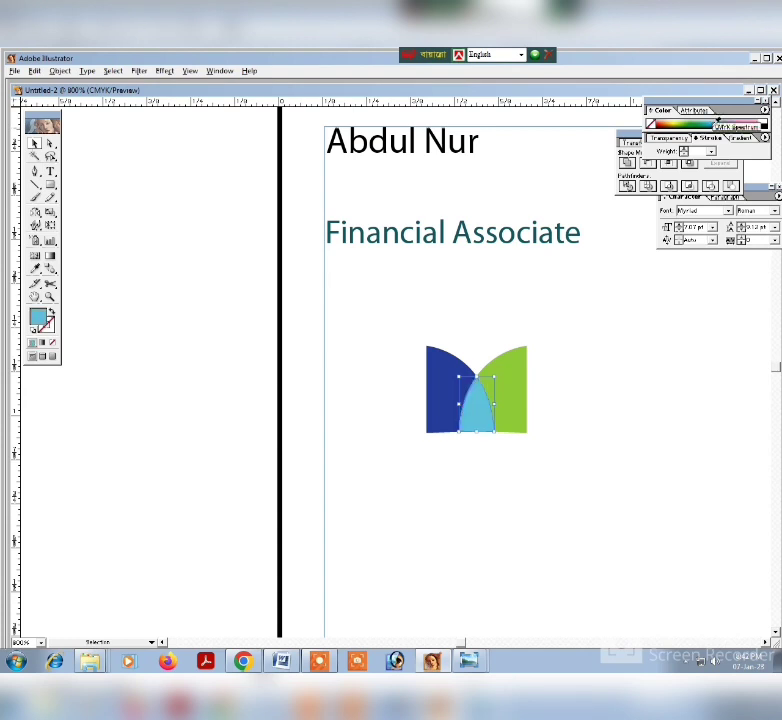
left_click(717, 118)
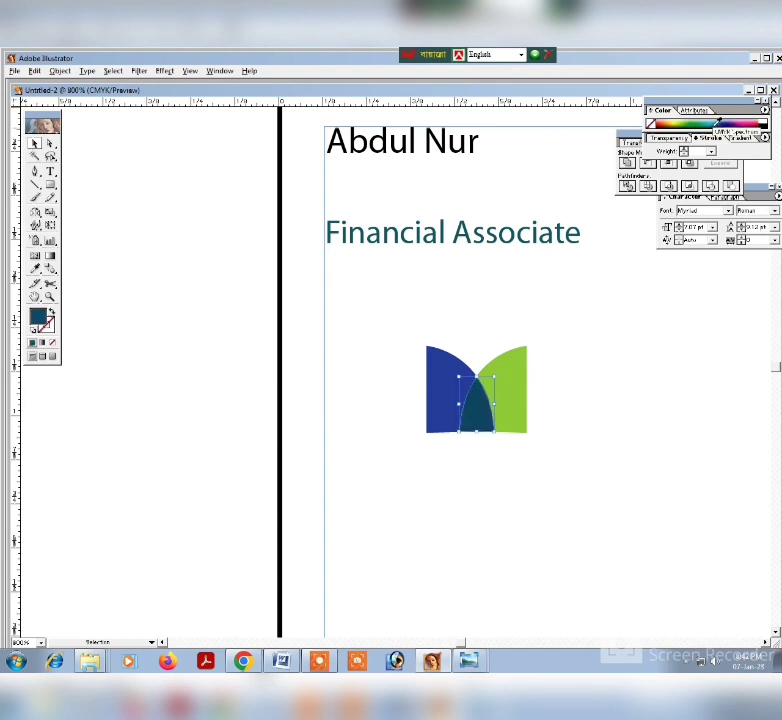
left_click(713, 118)
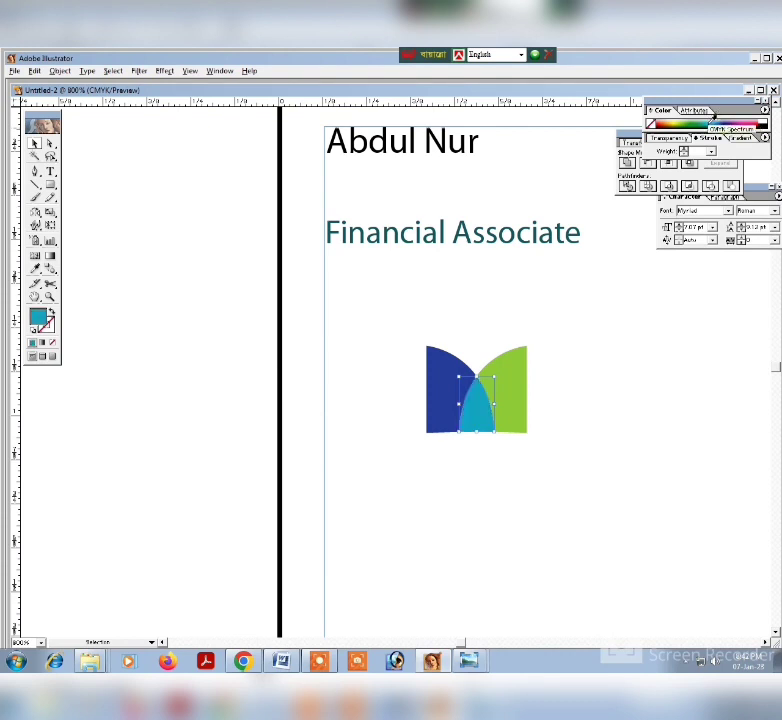
left_click(721, 117)
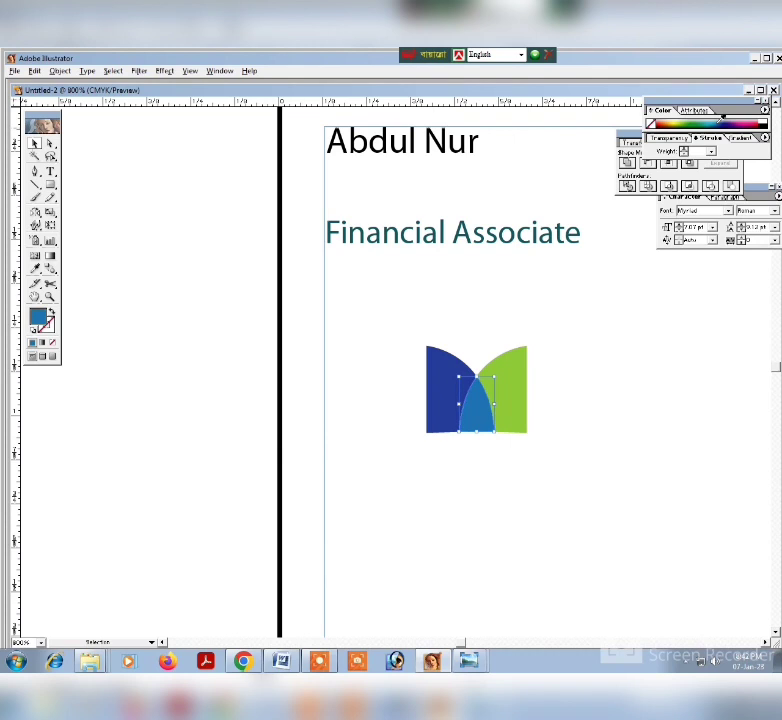
left_click(720, 118)
left_click(718, 118)
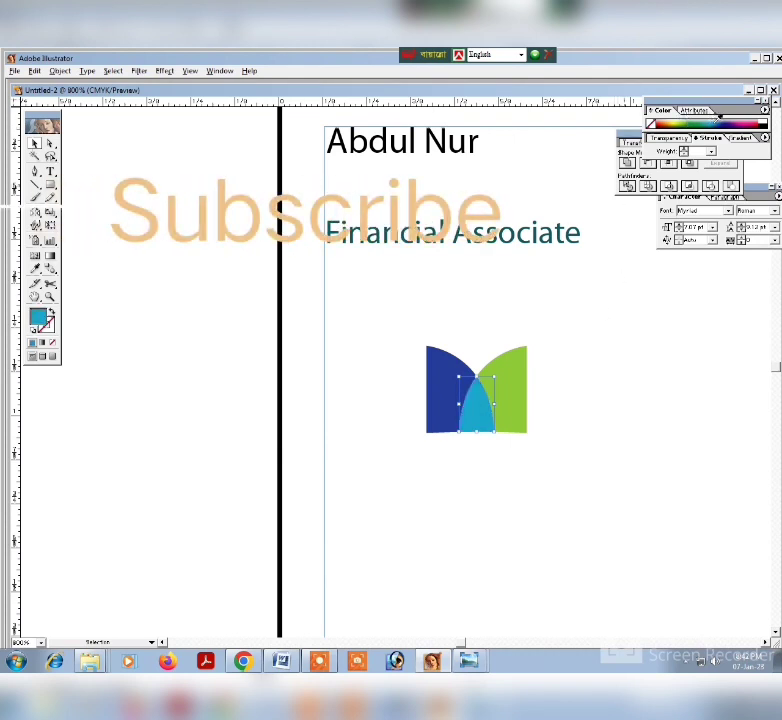
left_click(730, 118)
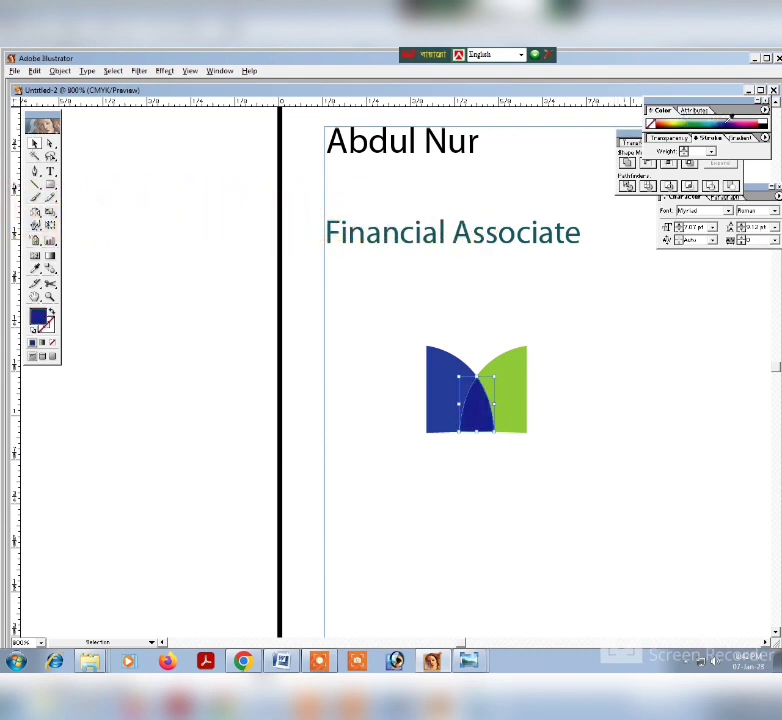
left_click(582, 347)
Select all three colored pieces of the logo mark and group them.
left_click_drag(397, 317, 623, 459)
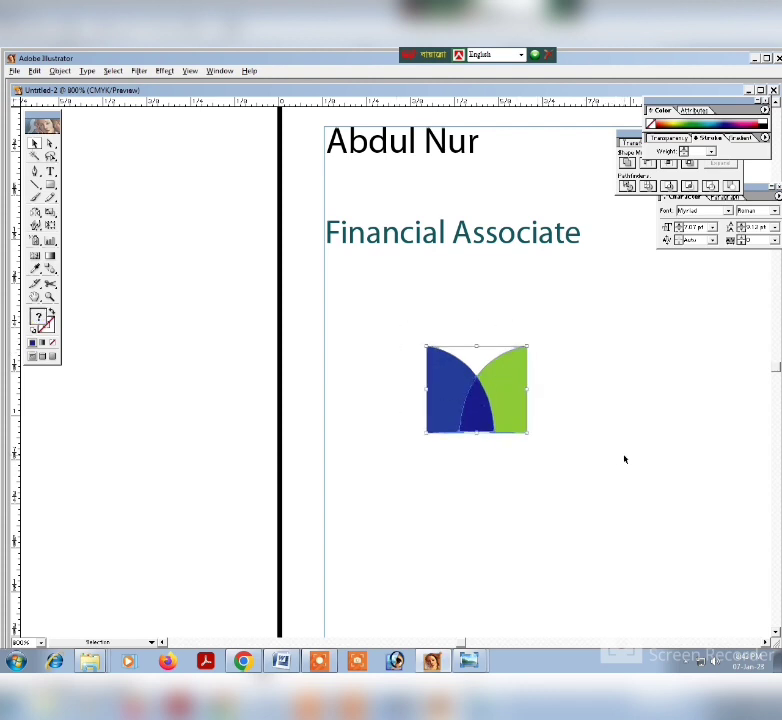
right_click(474, 393)
left_click(497, 424)
Move the logo mark to the lower-left corner of the card's margin guides and nudge it flush with both guide lines.
key("ctrl+minus")
key("ctrl+minus")
key("ctrl+minus")
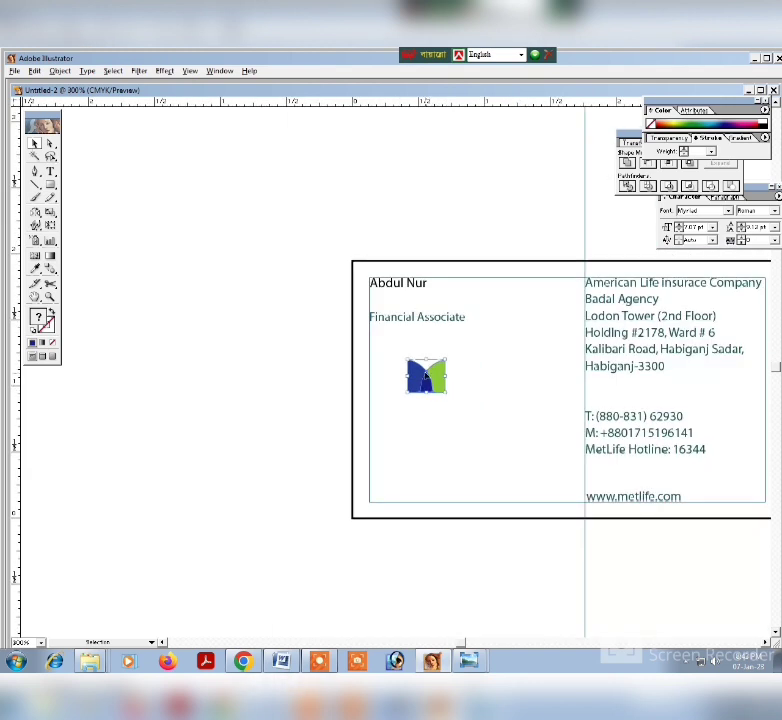
left_click_drag(442, 384, 404, 492)
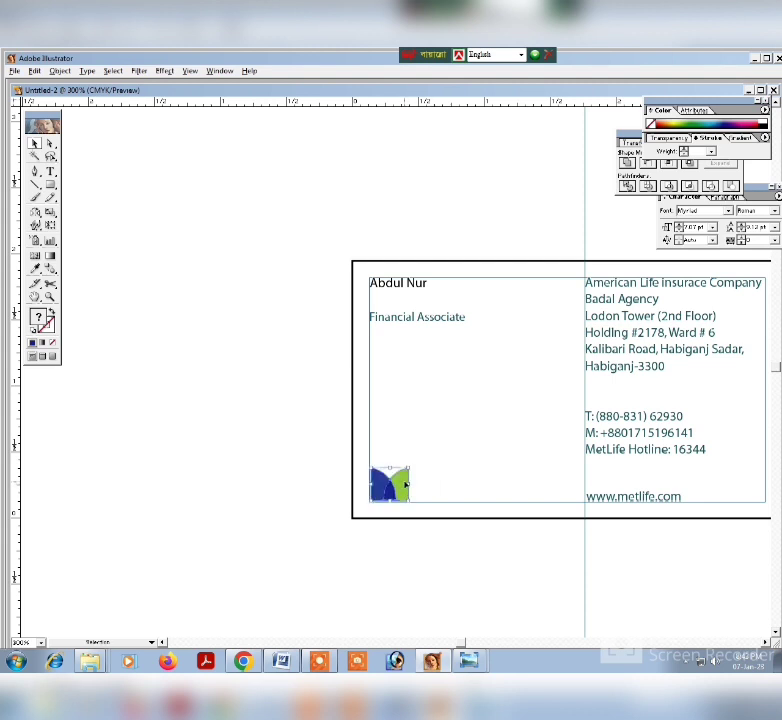
key("ctrl+plus")
key("ctrl+plus")
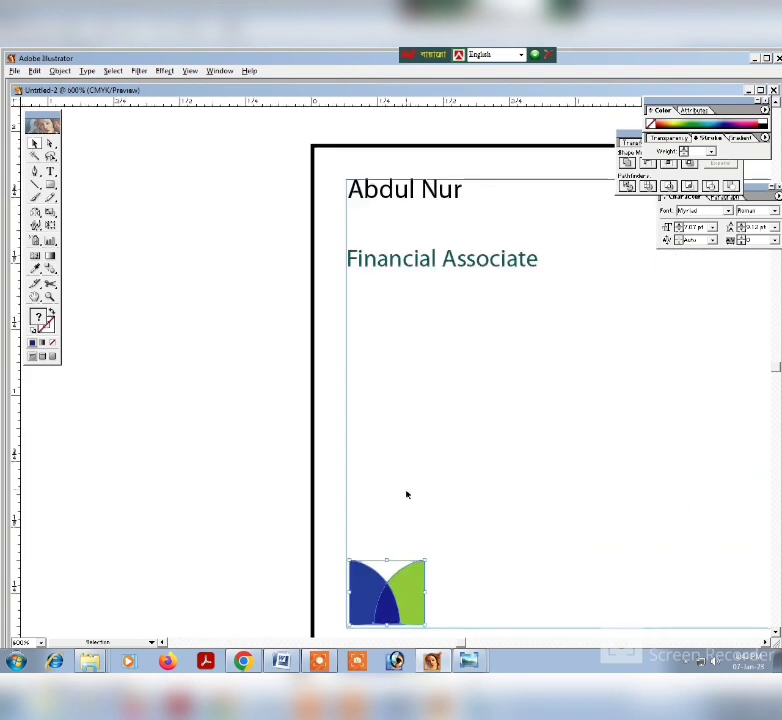
key("Left")
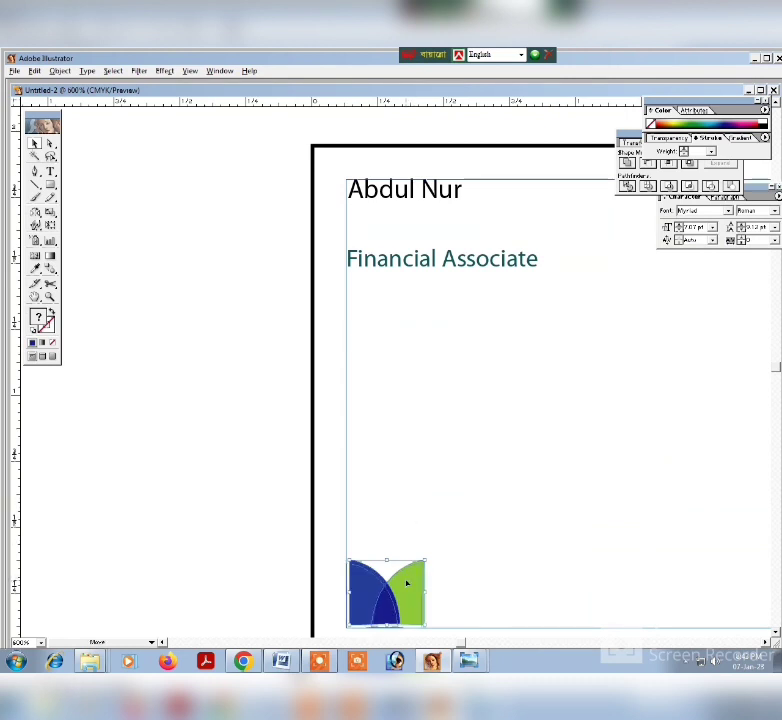
key("Down")
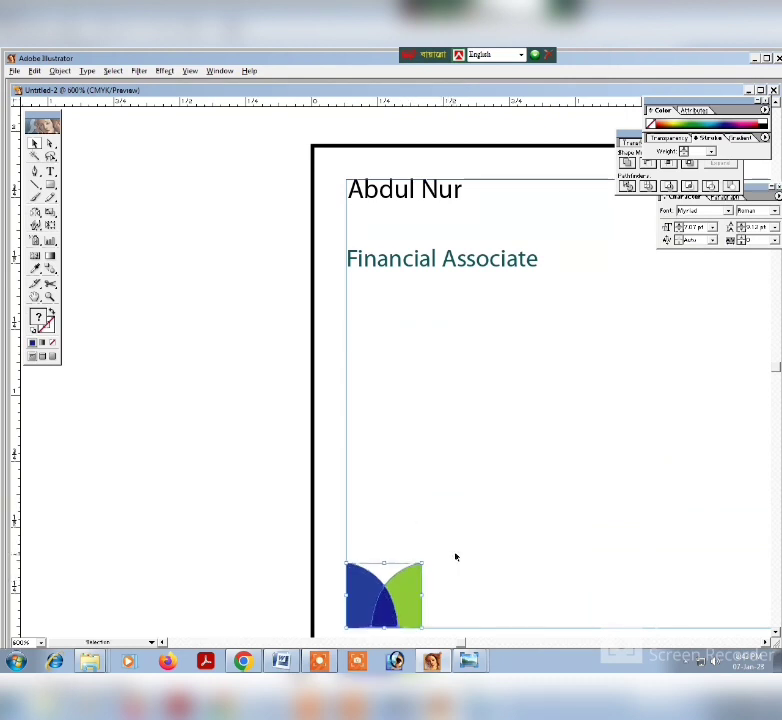
left_click(467, 551)
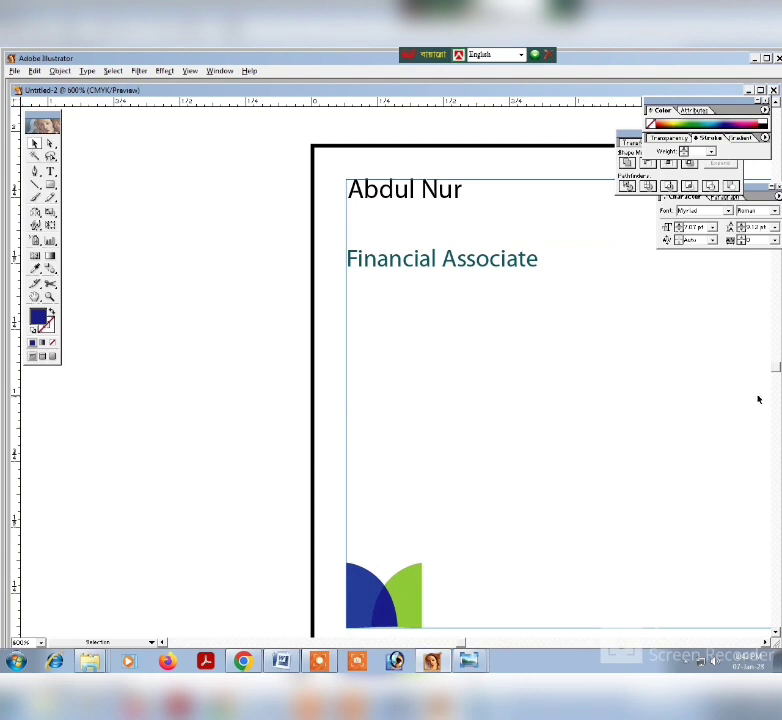
left_click_drag(522, 554, 368, 353)
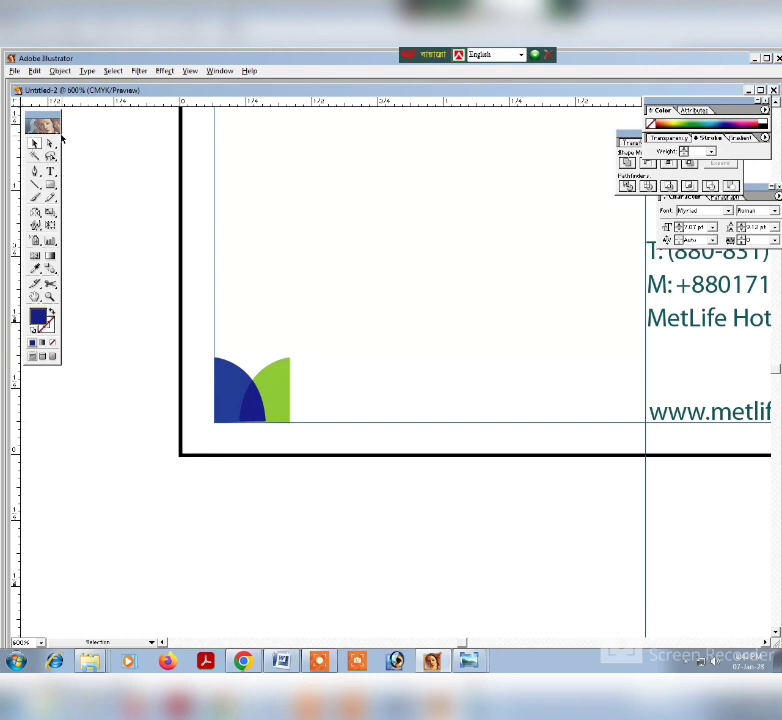
left_click_drag(305, 327, 246, 432)
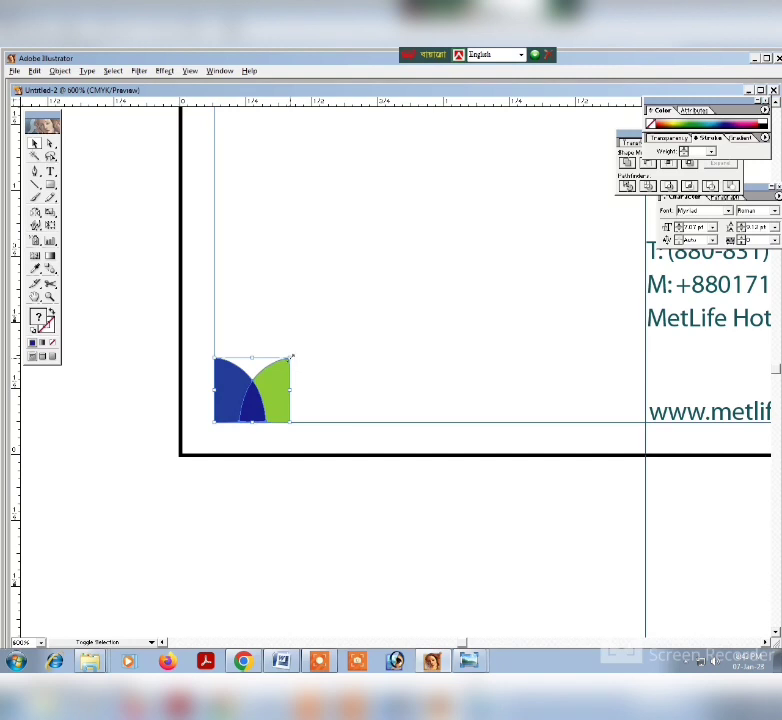
left_click_drag(289, 358, 290, 357)
left_click(364, 361)
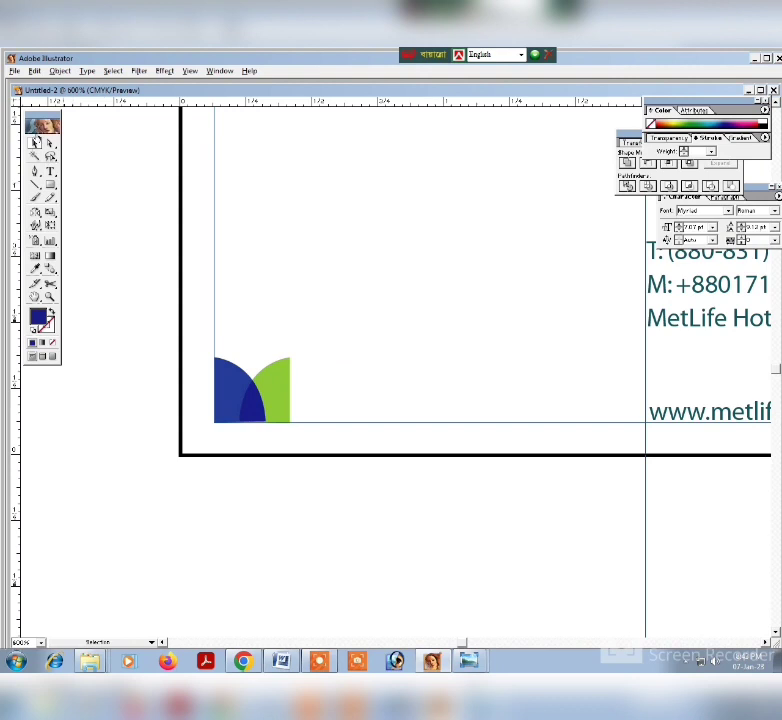
Add the text "MetLife" in black to the right of the logo mark.
left_click(50, 171)
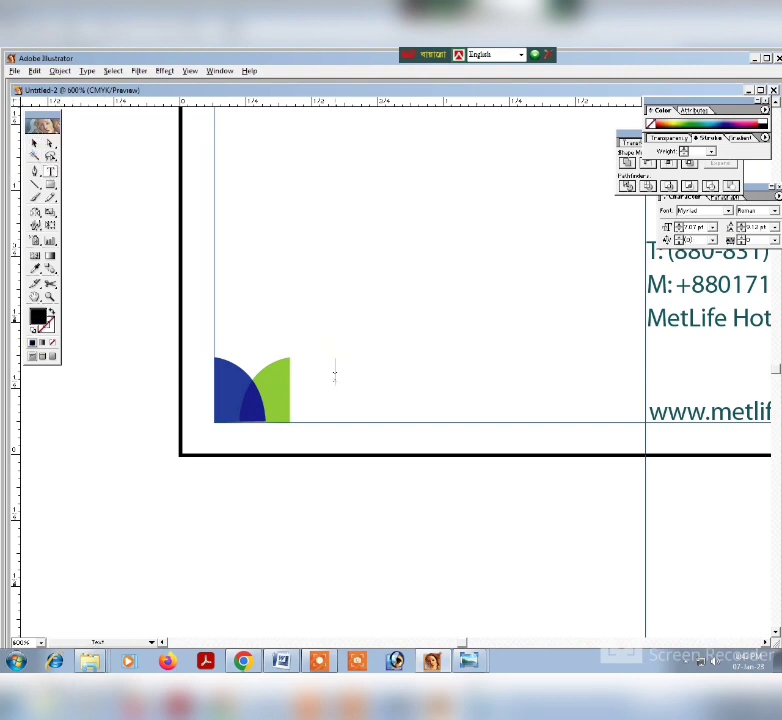
type("m")
key("BackSpace")
type("MetL")
type("i")
key("BackSpace")
type("etLifew")
key("BackSpace")
left_click(34, 143)
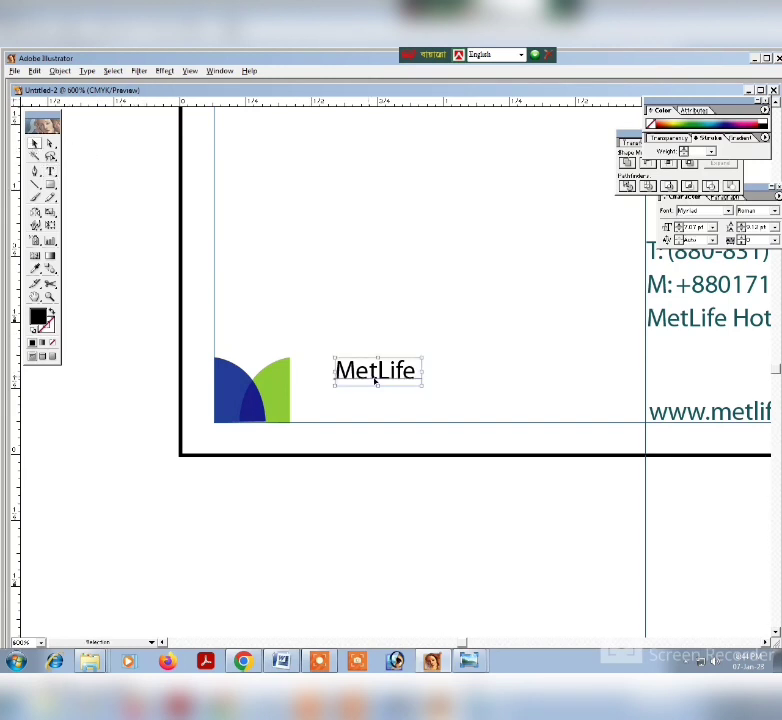
Enlarge the MetLife text to about 12 pt and place it close beside the logo mark.
left_click_drag(420, 385, 449, 377)
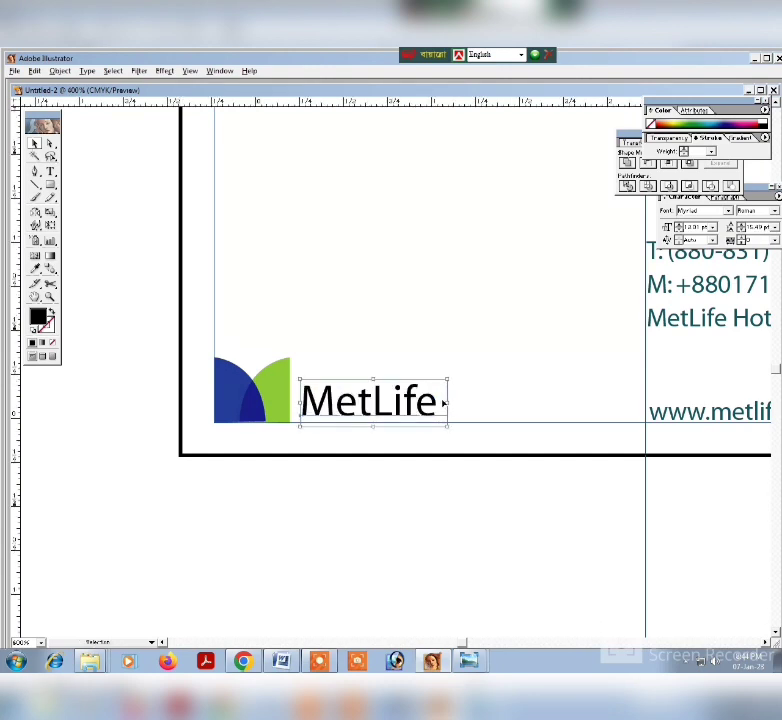
key("ctrl+minus")
key("ctrl+minus")
key("ctrl+minus")
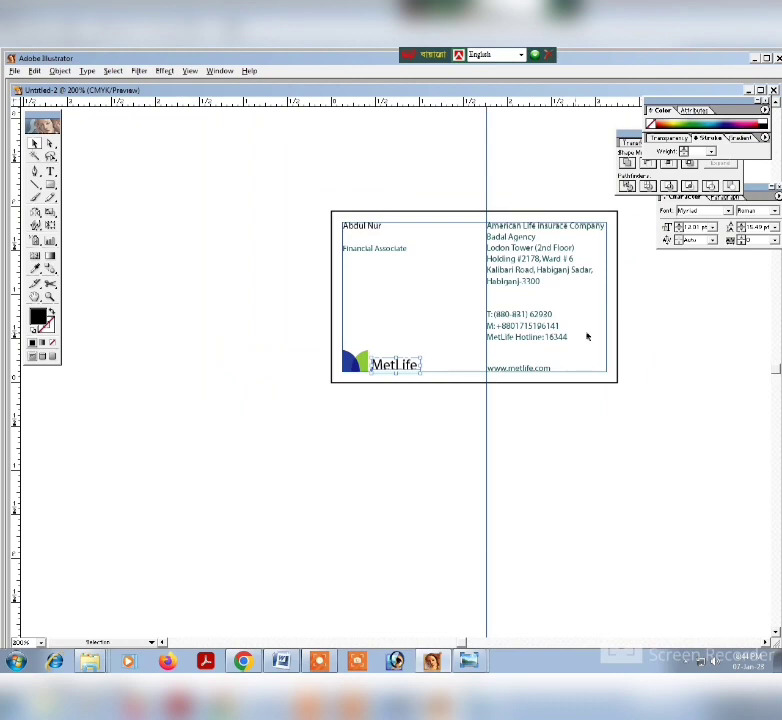
key("ctrl+plus")
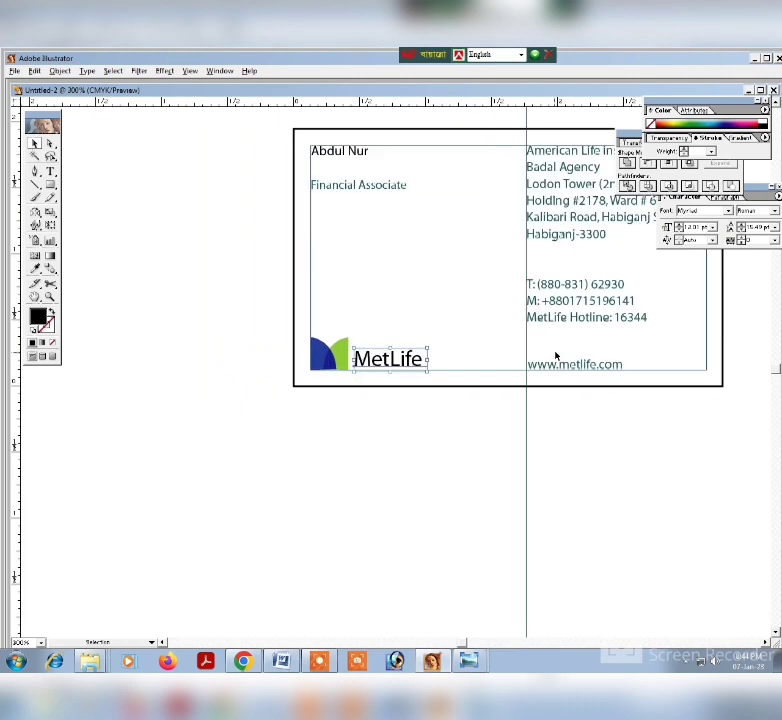
left_click_drag(450, 319, 314, 438)
Enlarge the MetLife wordmark to about 14.16 pt and nudge it up to sit on the card's lower margin guide.
left_click(438, 340)
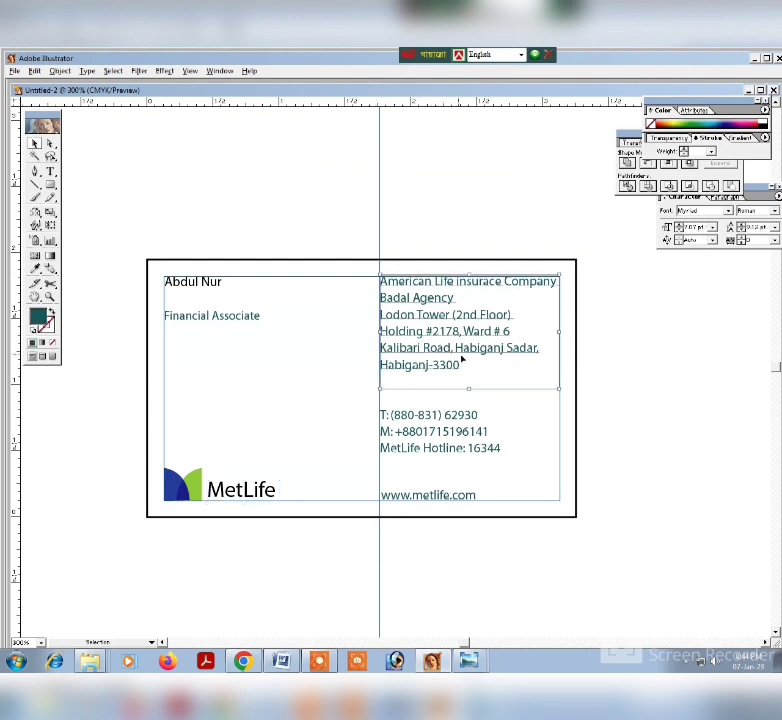
left_click(540, 440)
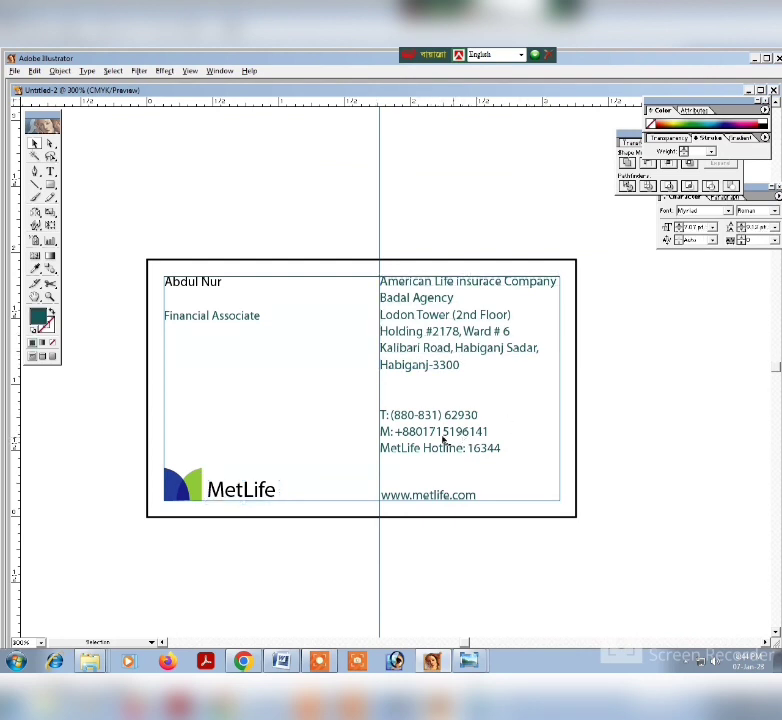
left_click(243, 490)
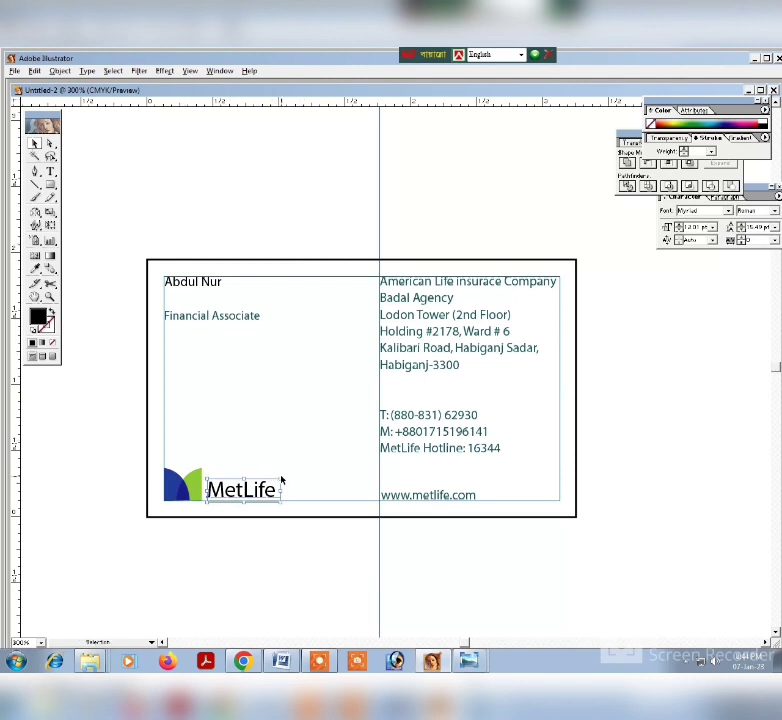
mouse_move(279, 480)
left_mouse_down()
mouse_move(297, 470)
mouse_move(301, 476)
mouse_move(282, 493)
left_mouse_up()
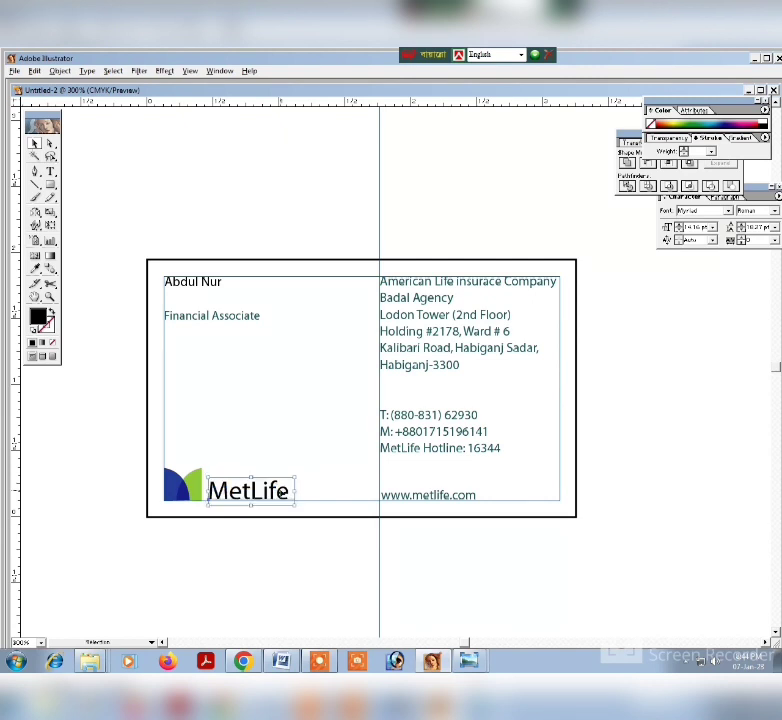
key("Up")
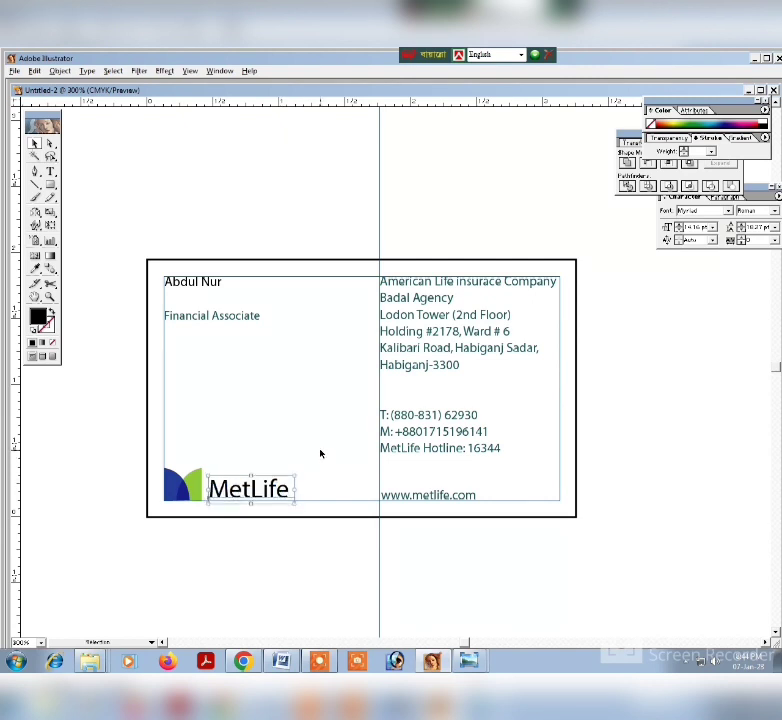
left_click(319, 462)
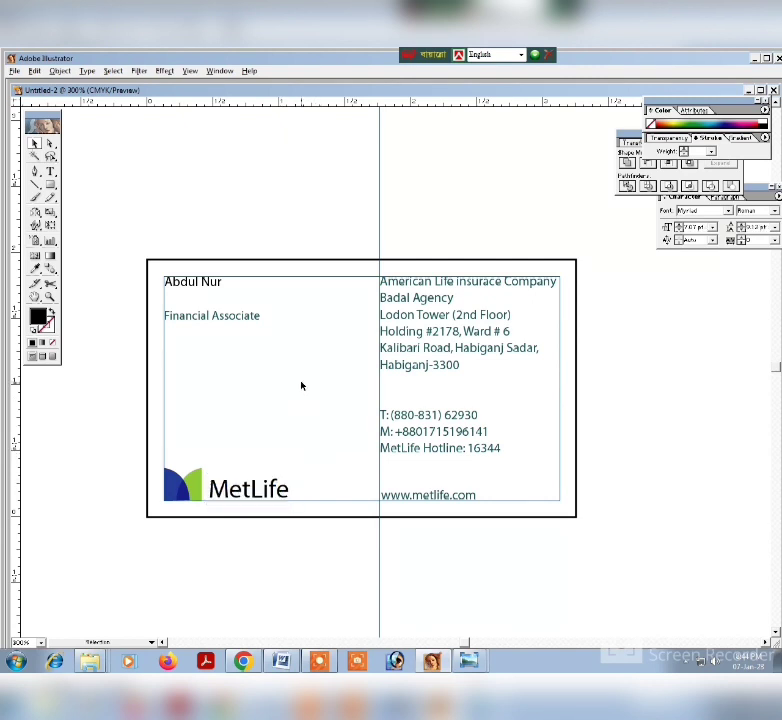
Unlock all locked objects, and swap the card rectangle's fill and stroke colors and back again.
left_click(60, 71)
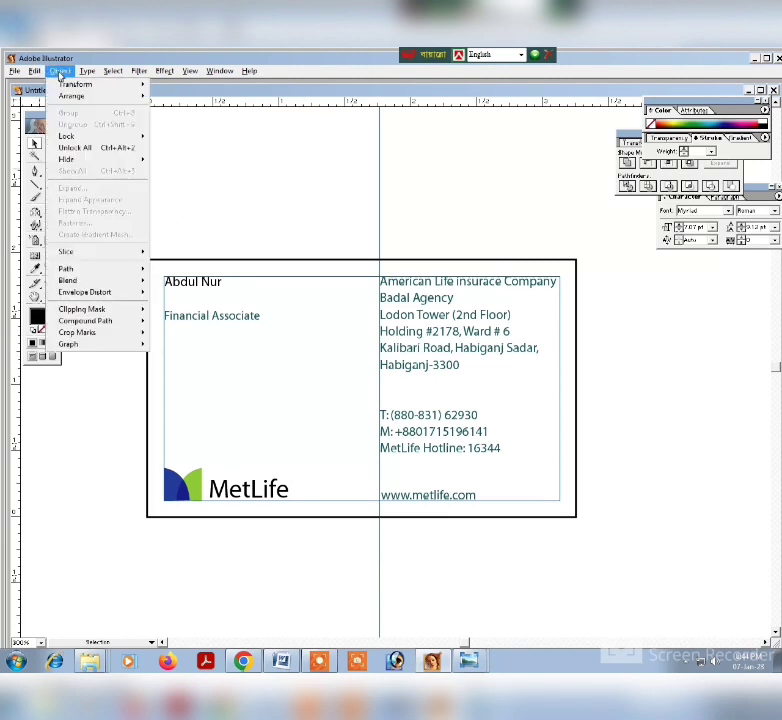
left_click(88, 148)
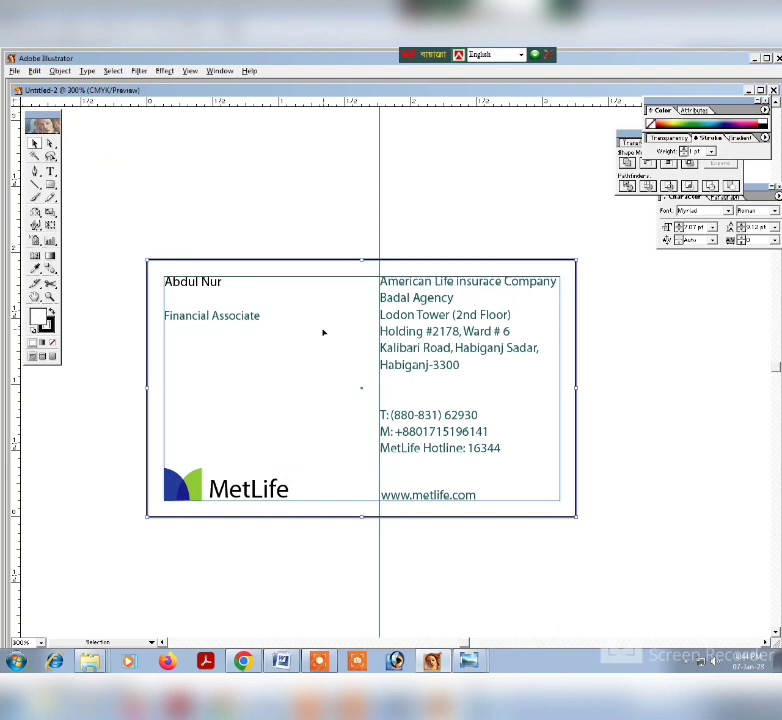
left_click(51, 313)
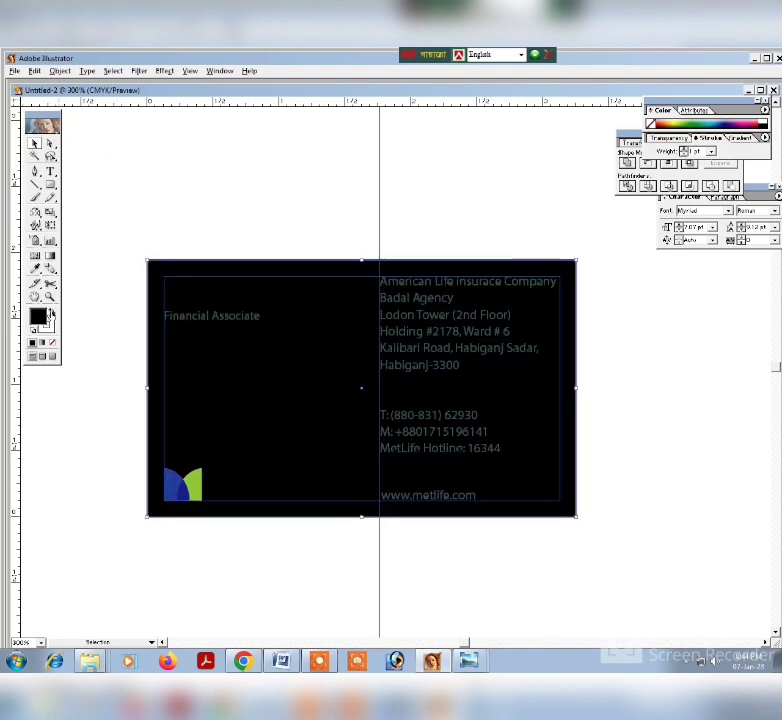
left_click(51, 313)
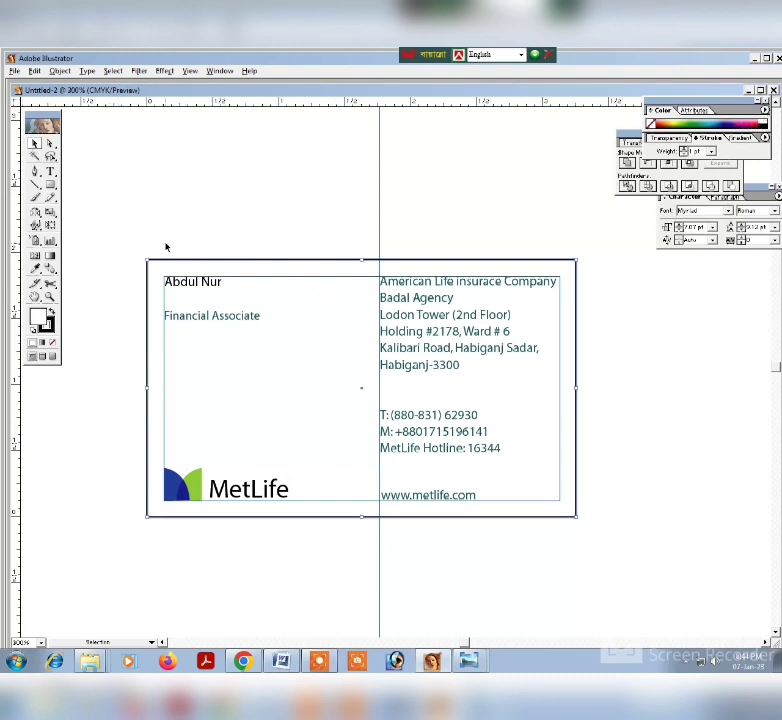
right_click(277, 390)
left_click(291, 428)
key("ctrl+minus")
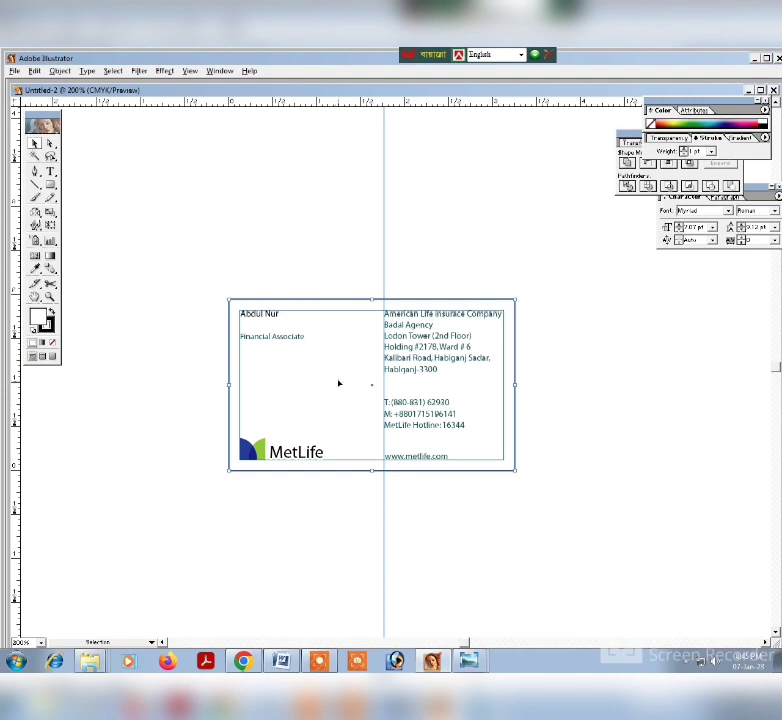
left_click_drag(298, 337, 197, 177)
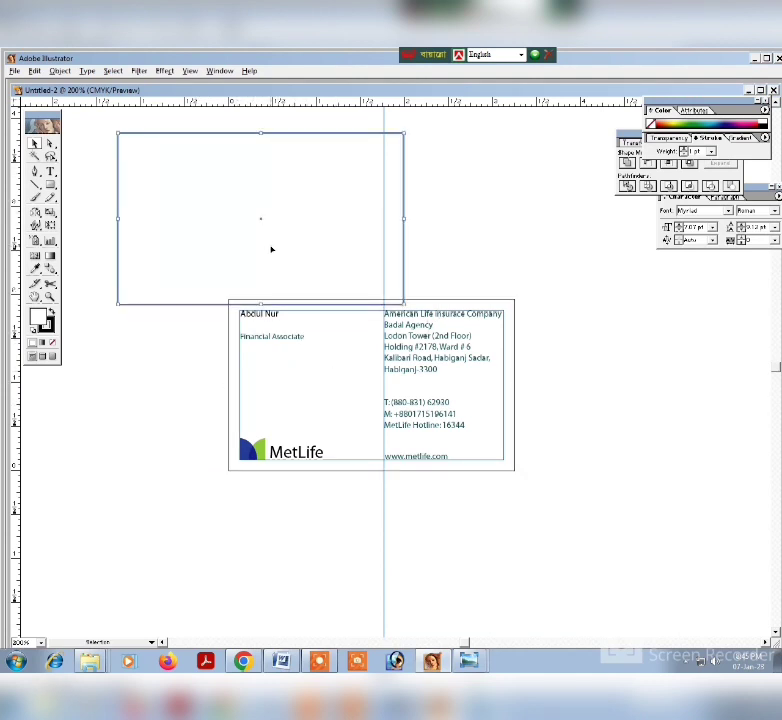
key("ctrl+z")
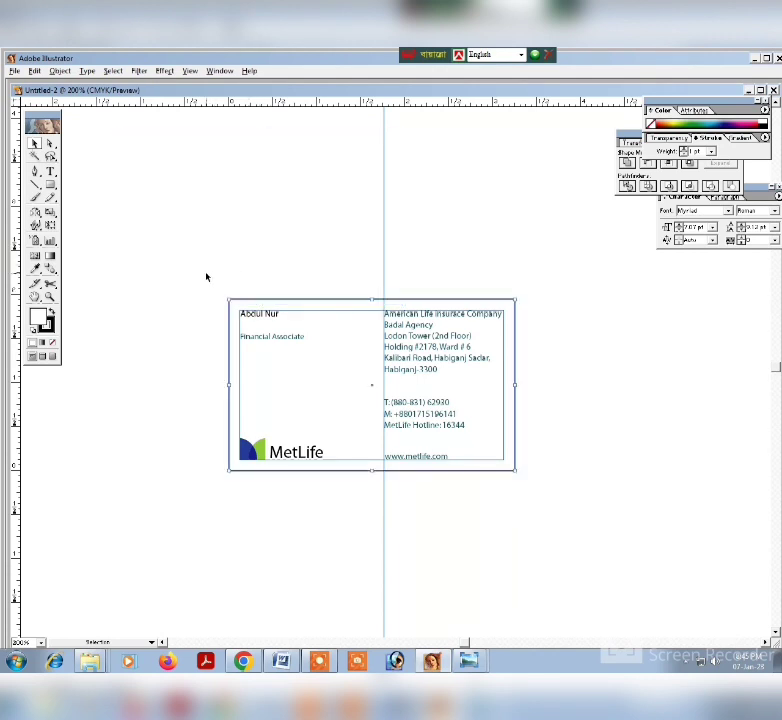
Select the card rectangle with all its text and the logo, and group them.
left_click_drag(206, 274, 576, 527)
right_click(446, 368)
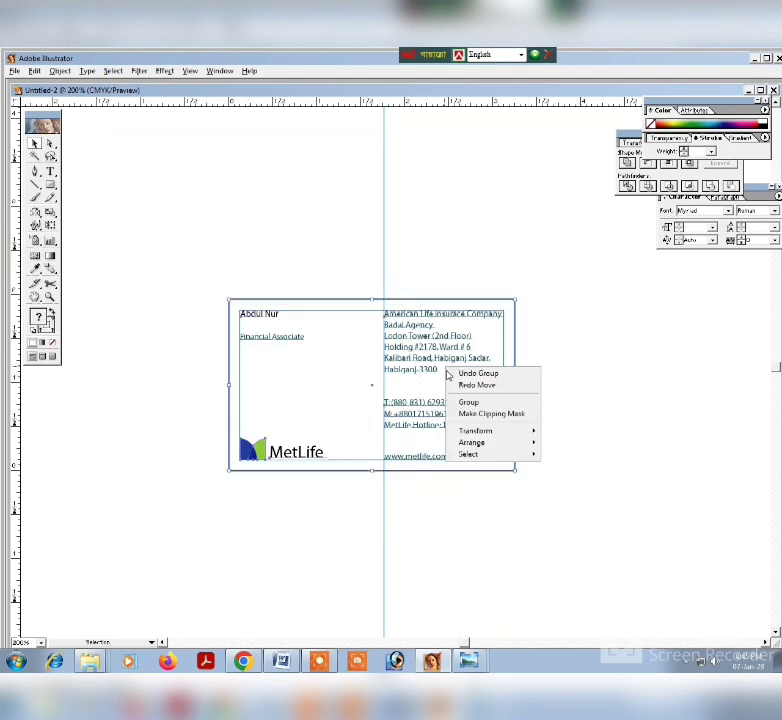
left_click(470, 403)
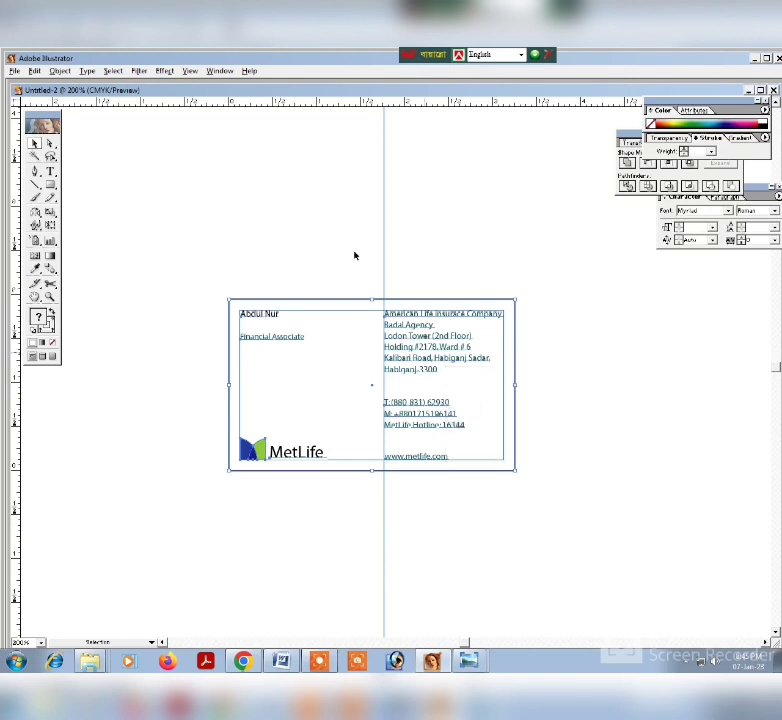
Try moving the grouped card up clear of its margin guides, and undo the moves.
left_click_drag(427, 355, 316, 213)
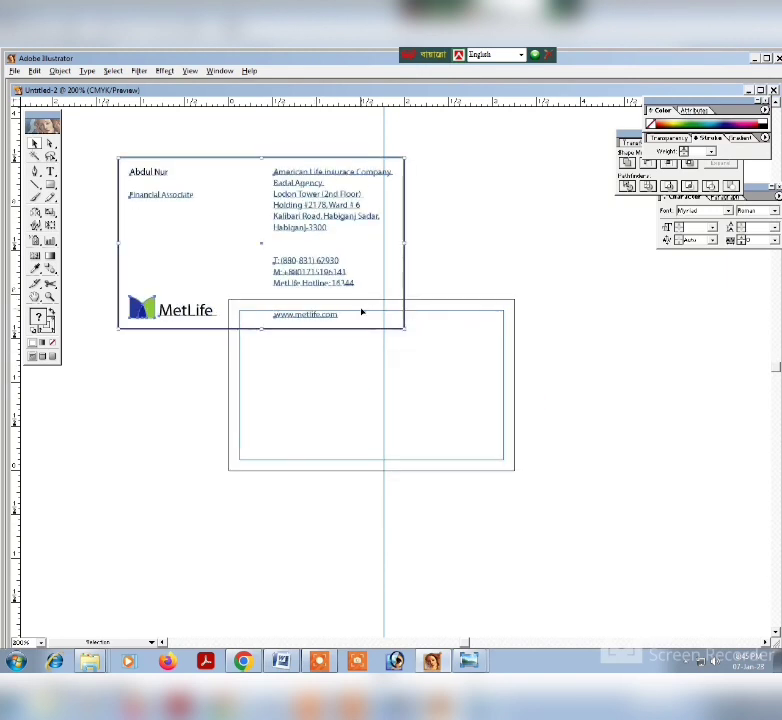
mouse_move(776, 369)
left_mouse_down()
mouse_move(771, 343)
mouse_move(768, 378)
mouse_move(768, 363)
left_mouse_up()
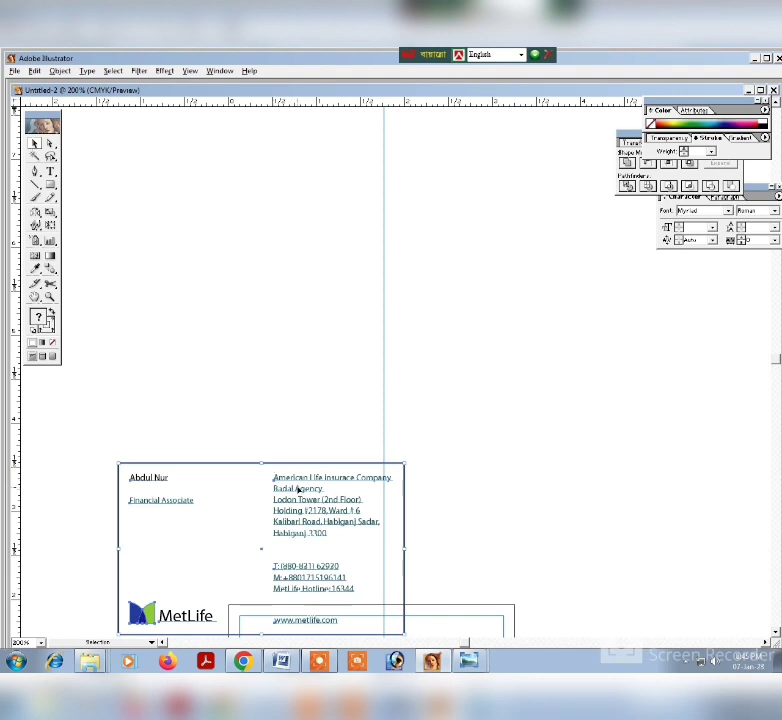
left_click_drag(297, 489, 328, 371)
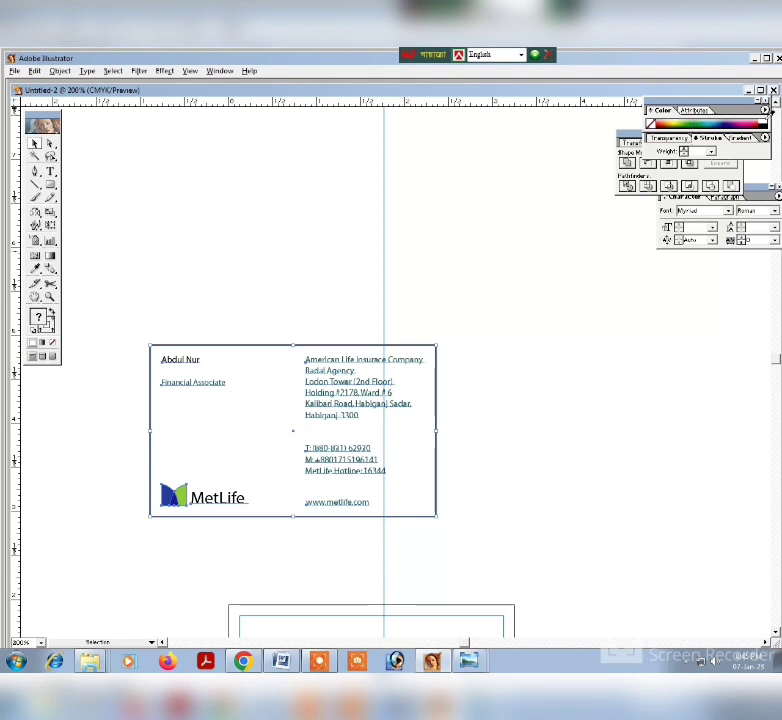
key("ctrl+y")
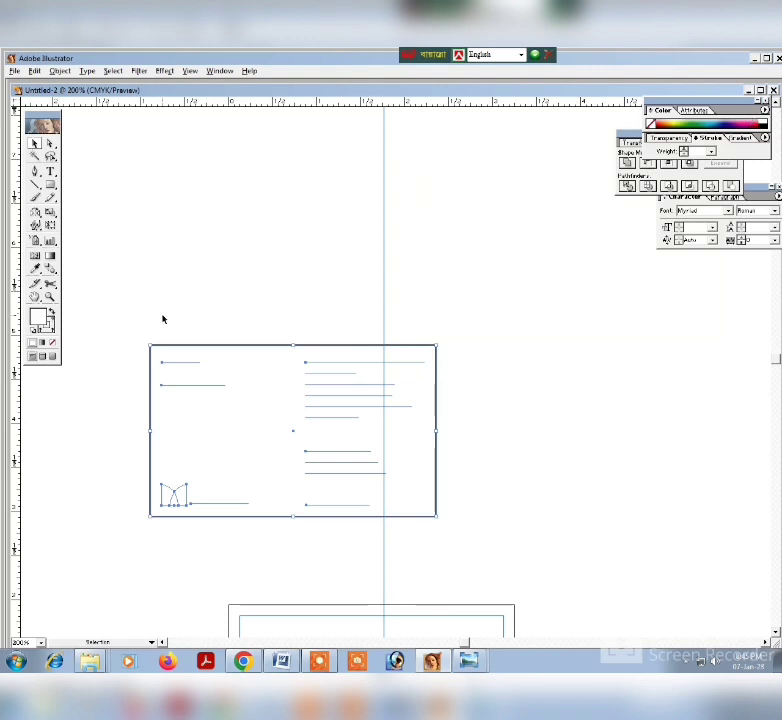
key("ctrl+y")
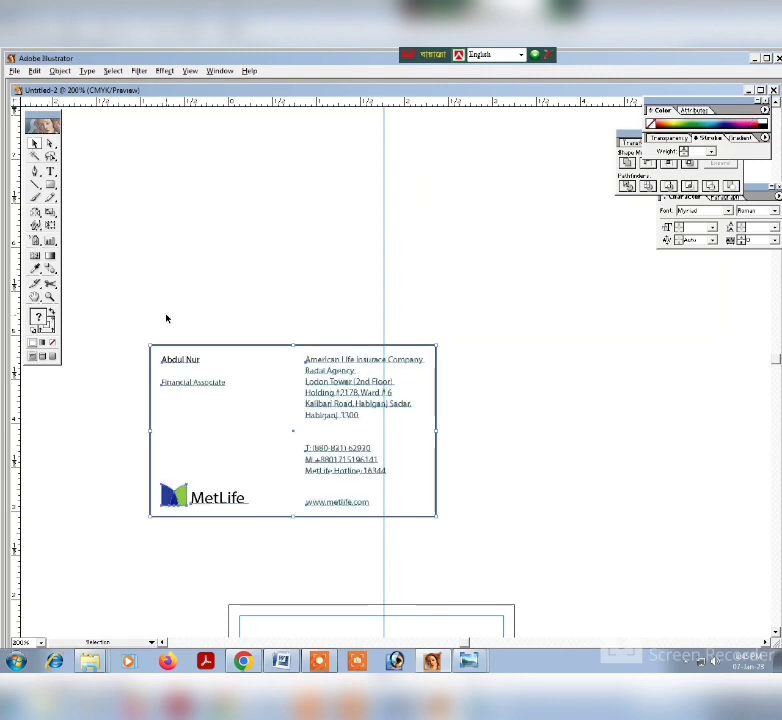
left_click_drag(359, 417, 410, 528)
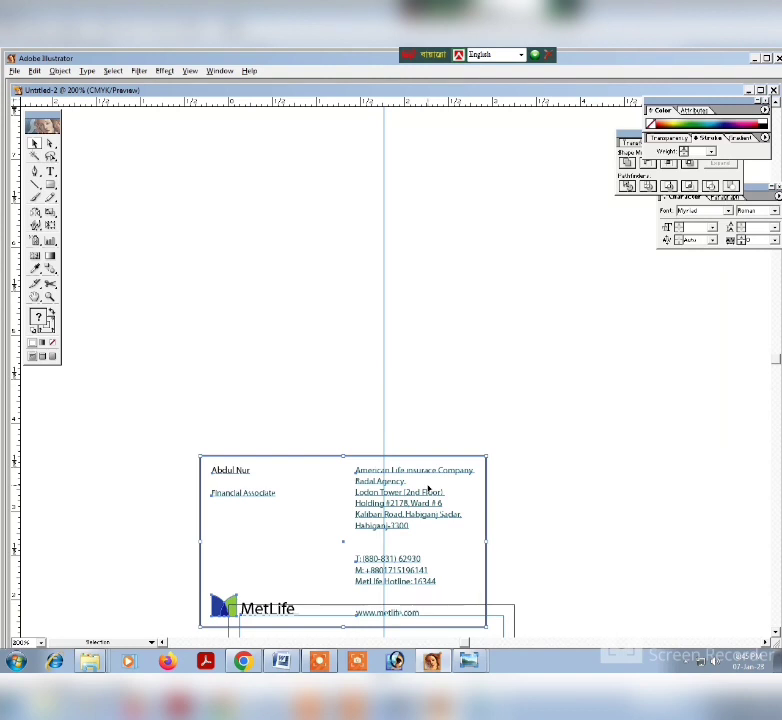
key("ctrl+z")
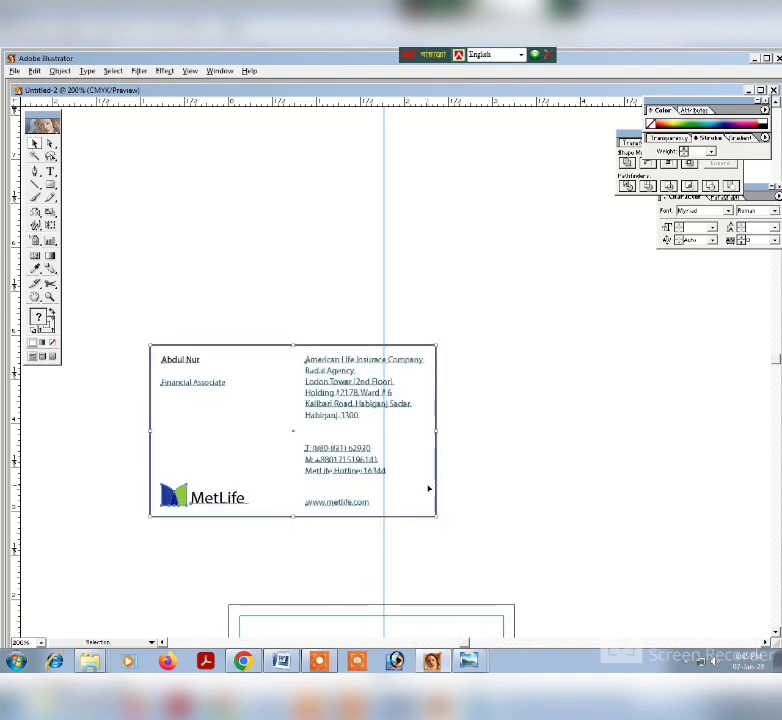
key("ctrl+z")
key("ctrl+z")
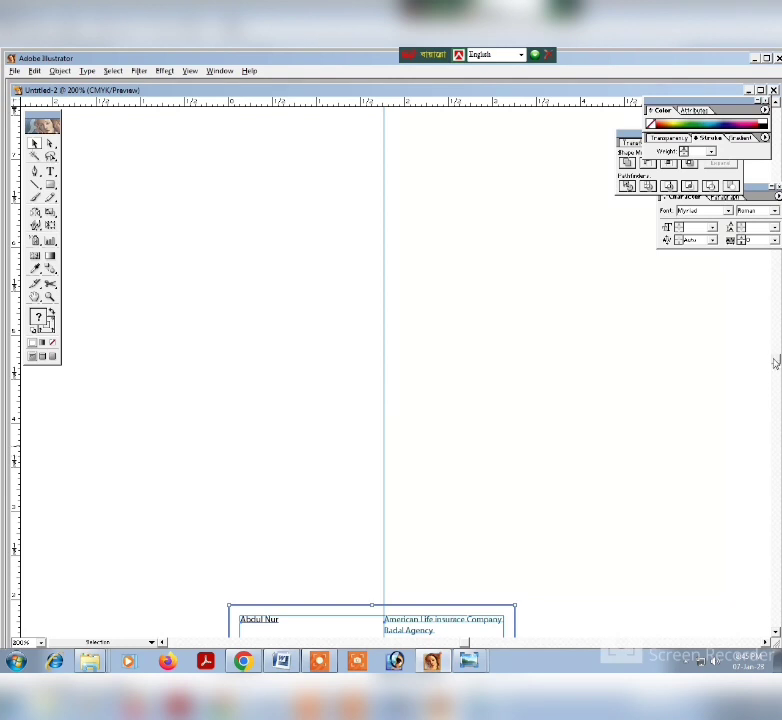
key("ctrl+z")
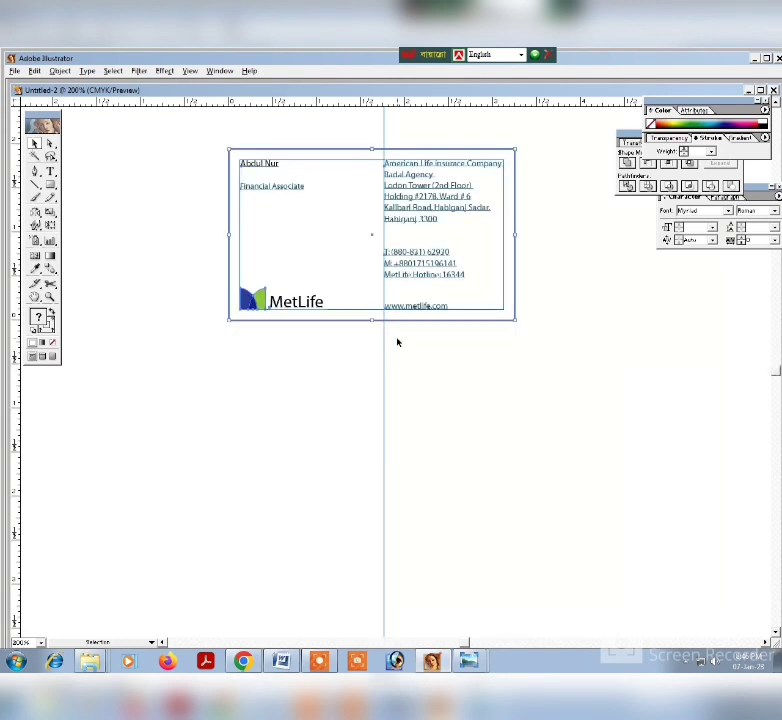
Select the card once to check that all its elements are grouped as one object, and clear the selection.
left_click(464, 379)
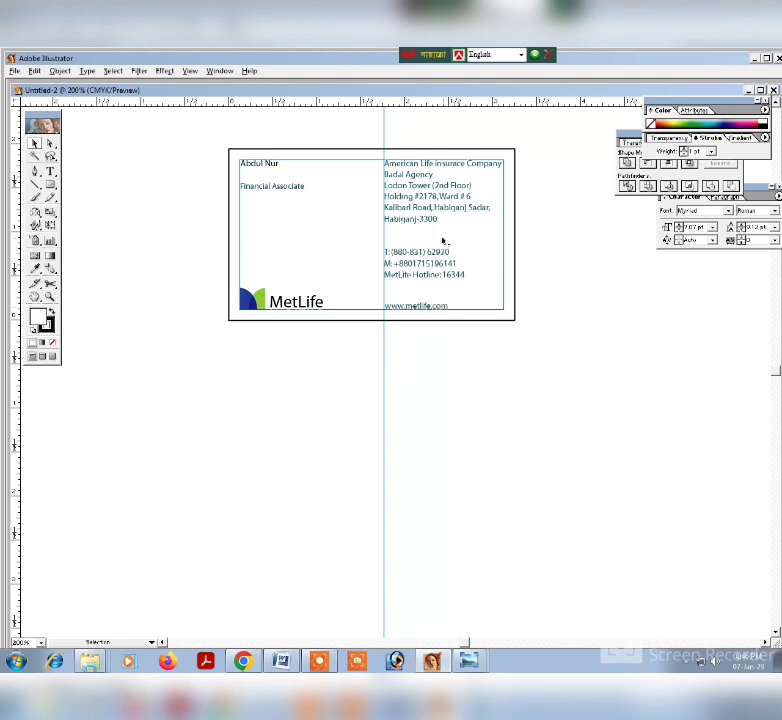
left_click(425, 207)
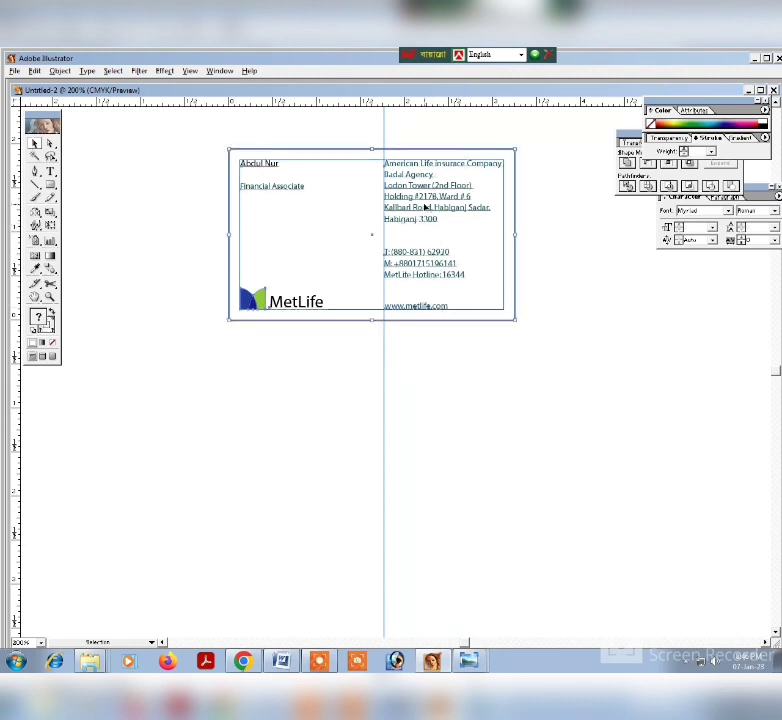
left_click(616, 304)
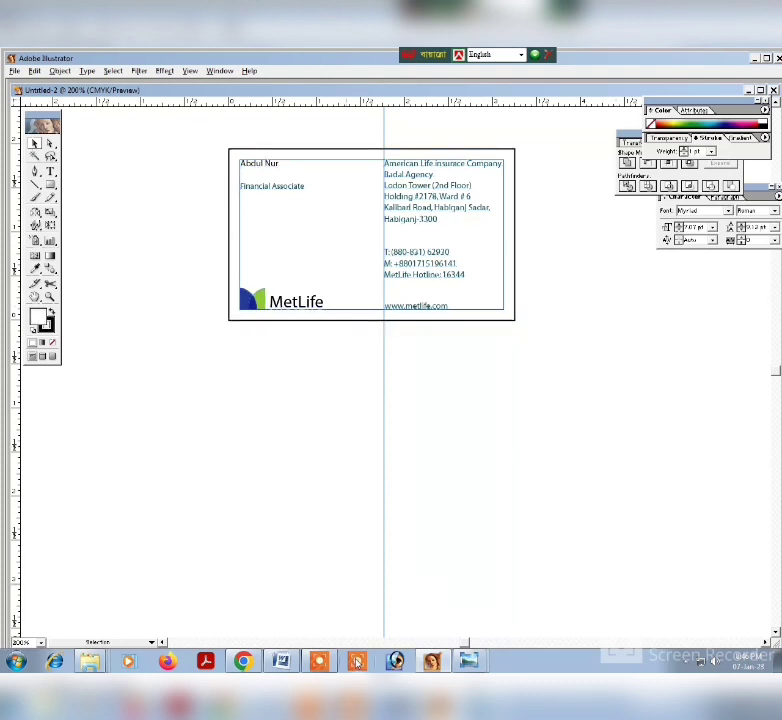
left_click(326, 662)
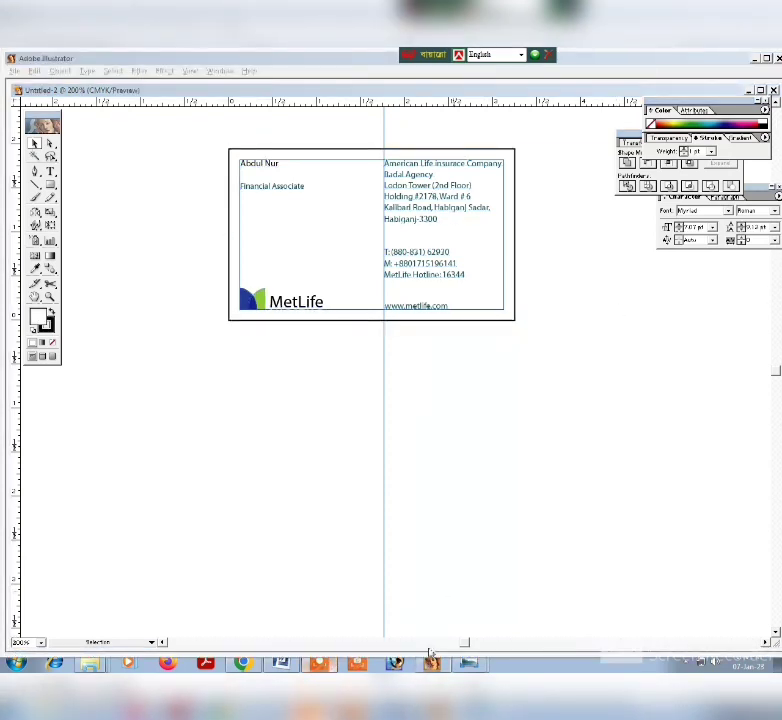